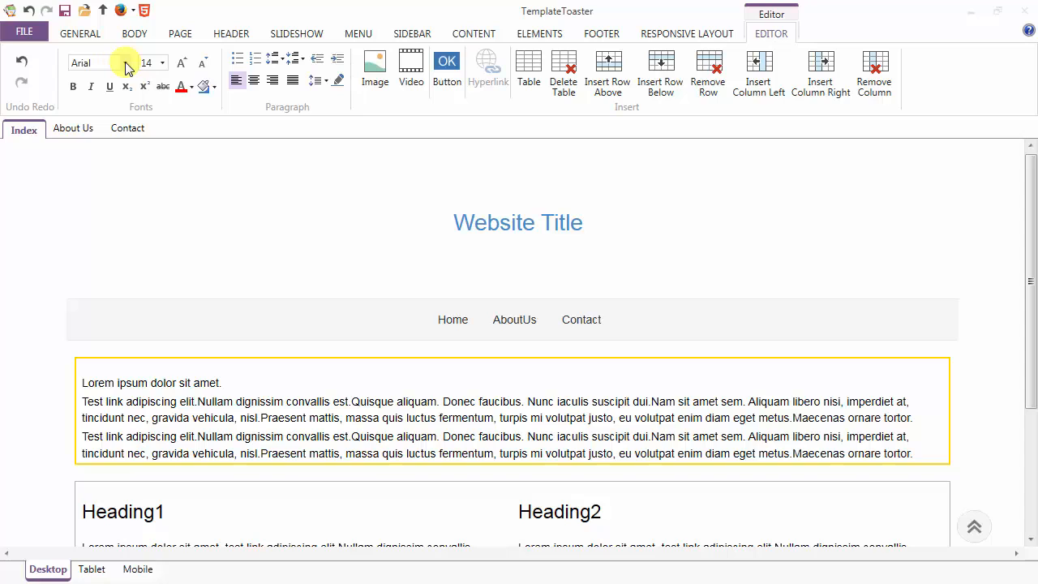
# - Change the font of all the text in the content block below the menu to Calibri
pyautogui.click(195, 400)
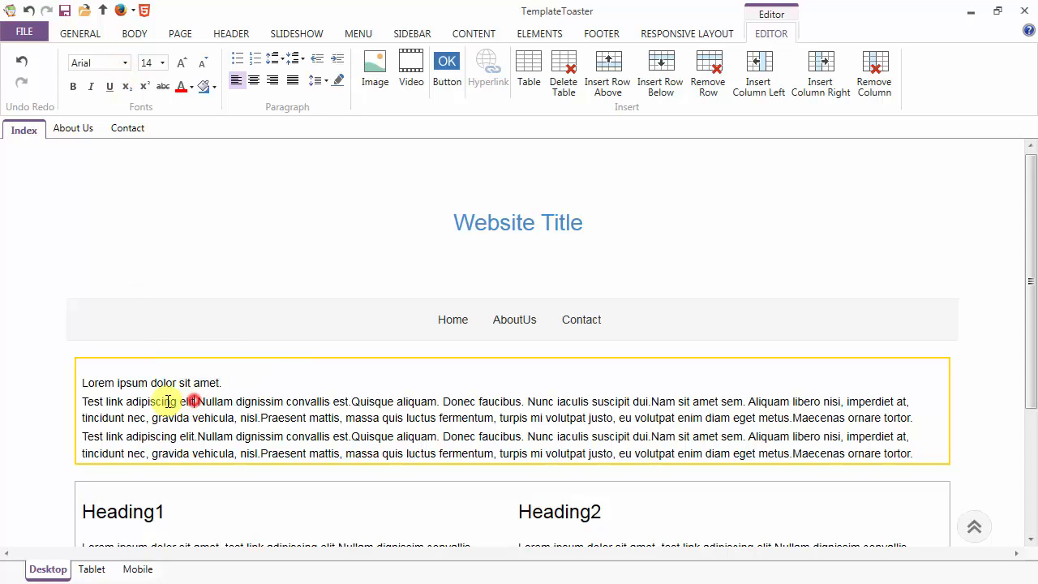
pyautogui.doubleClick(81, 383)
pyautogui.hotkey('ctrl', 'a')
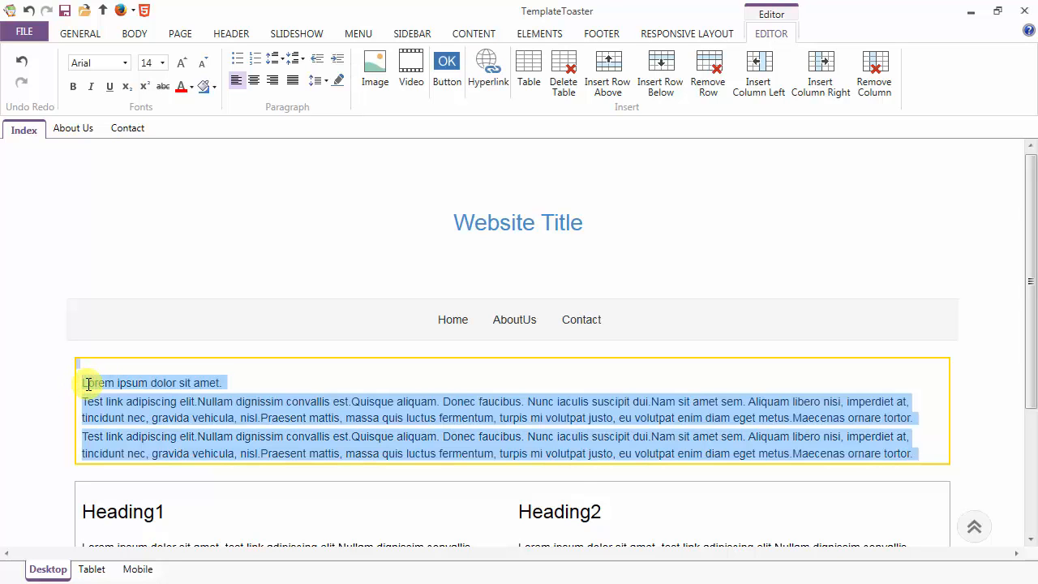
pyautogui.click(125, 63)
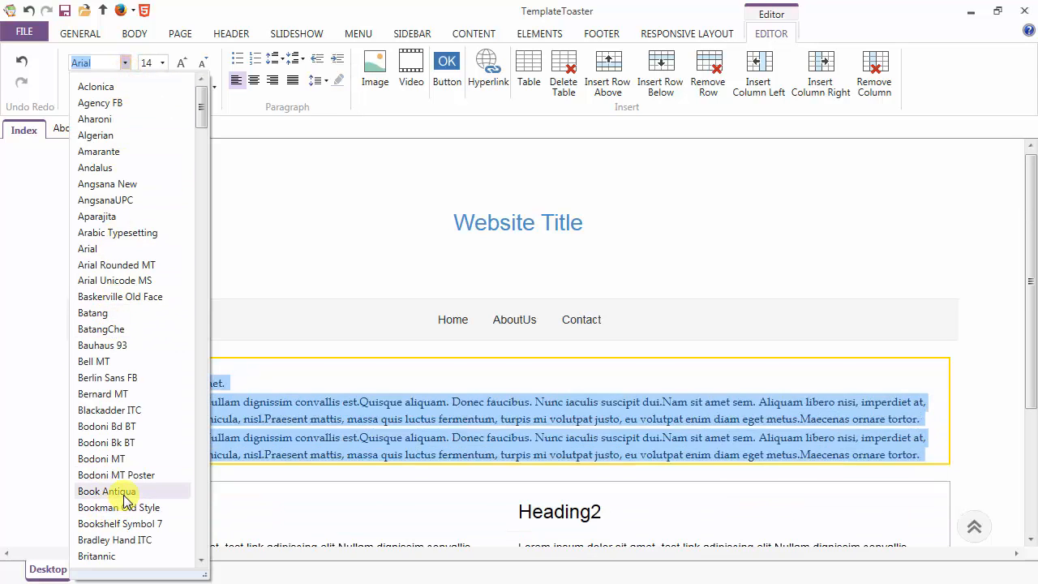
pyautogui.scroll(-1, 127, 493)
pyautogui.scroll(-3, 127, 493)
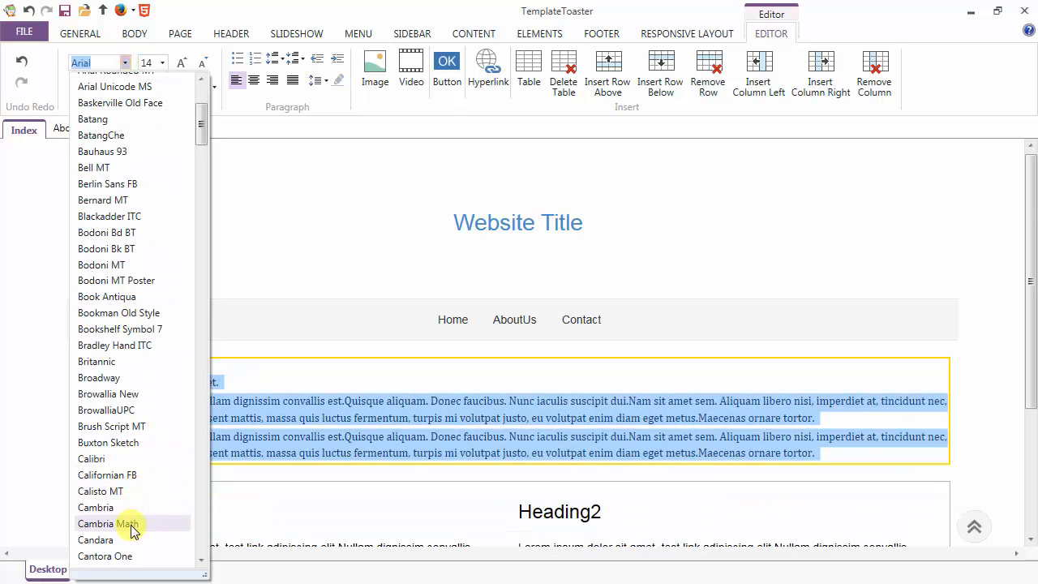
pyautogui.click(91, 459)
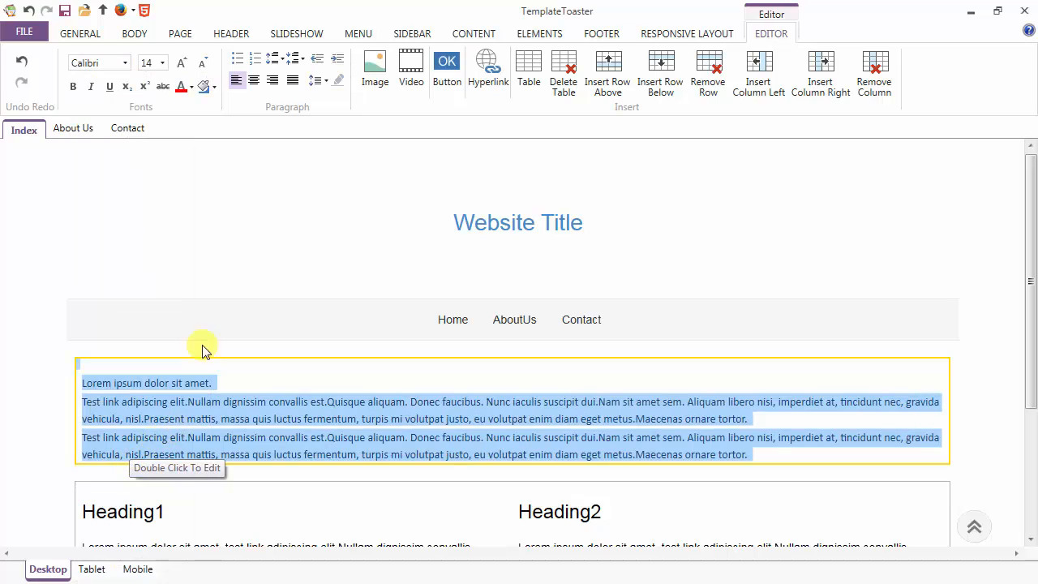
# - Set the font size of the "Lorem ipsum dolor sit amet." line to 20
pyautogui.click(218, 387)
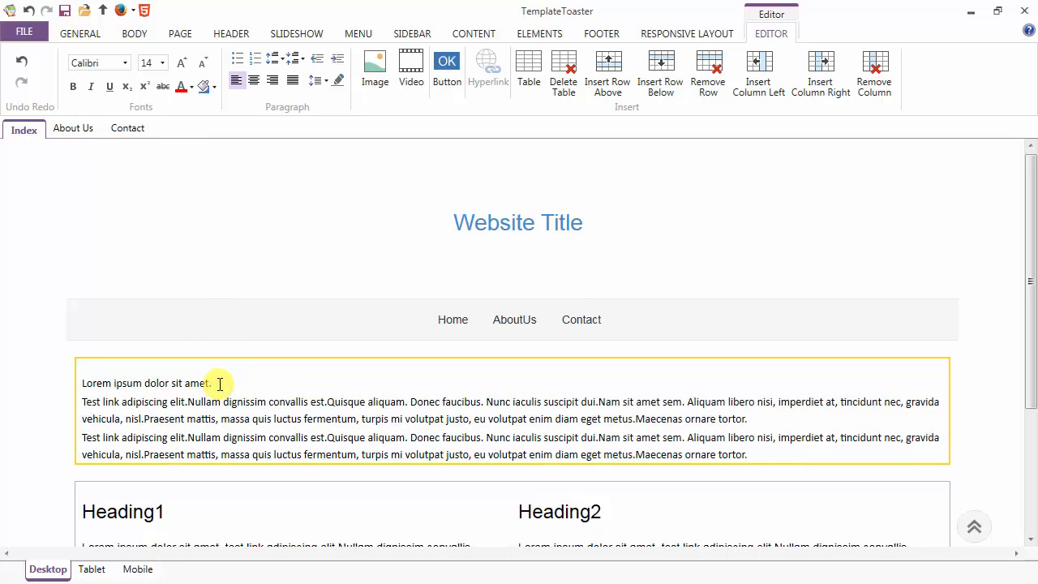
pyautogui.moveTo(215, 383); pyautogui.dragTo(93, 385)
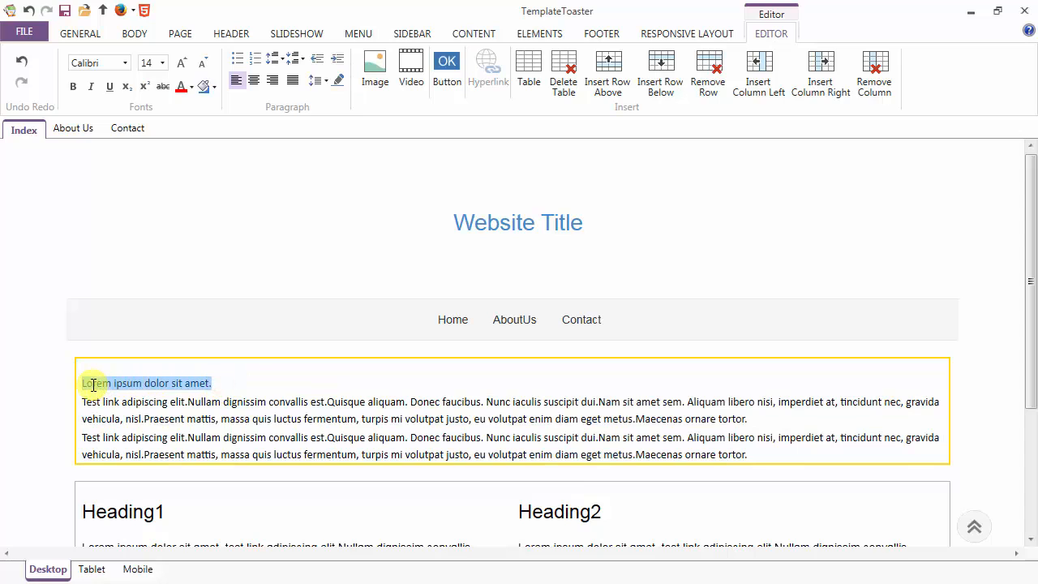
pyautogui.click(162, 63)
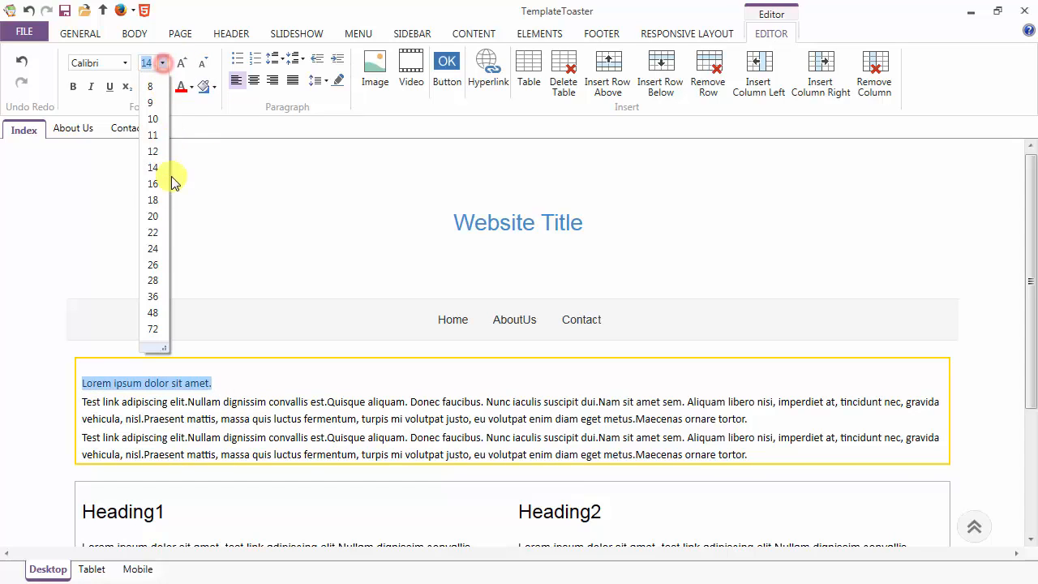
pyautogui.click(152, 215)
pyautogui.click(243, 438)
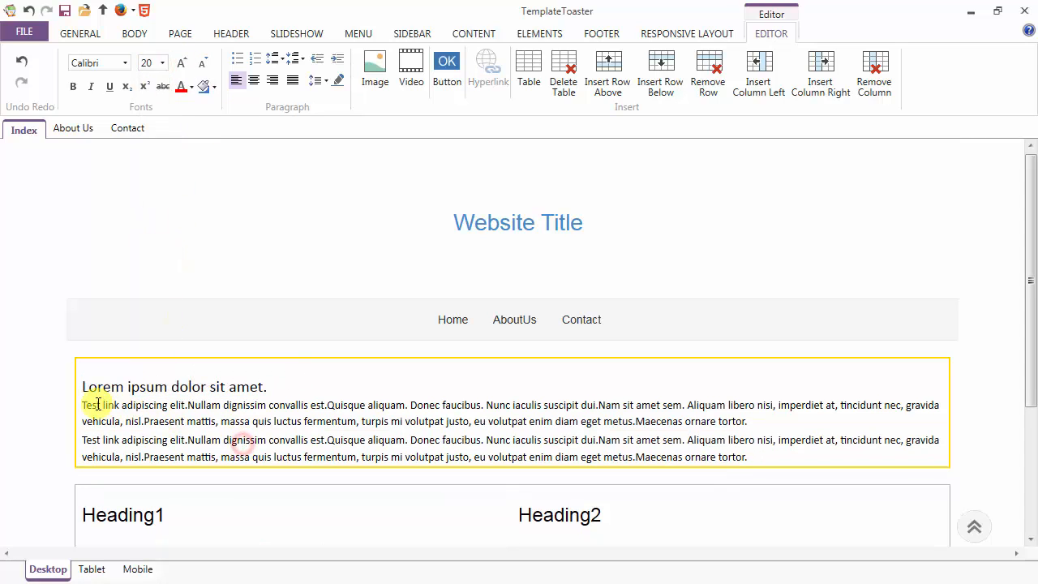
# - Set the two "Test link adipiscing elit" paragraphs to size 14, grow the font to 16 and shrink it back to 15
pyautogui.moveTo(82, 405); pyautogui.dragTo(745, 456)
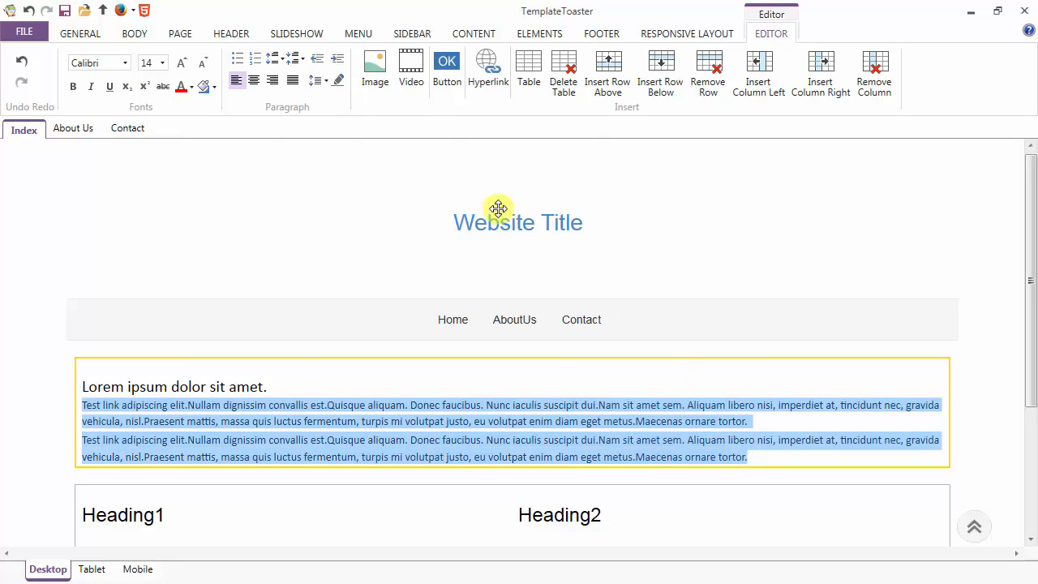
pyautogui.click(163, 64)
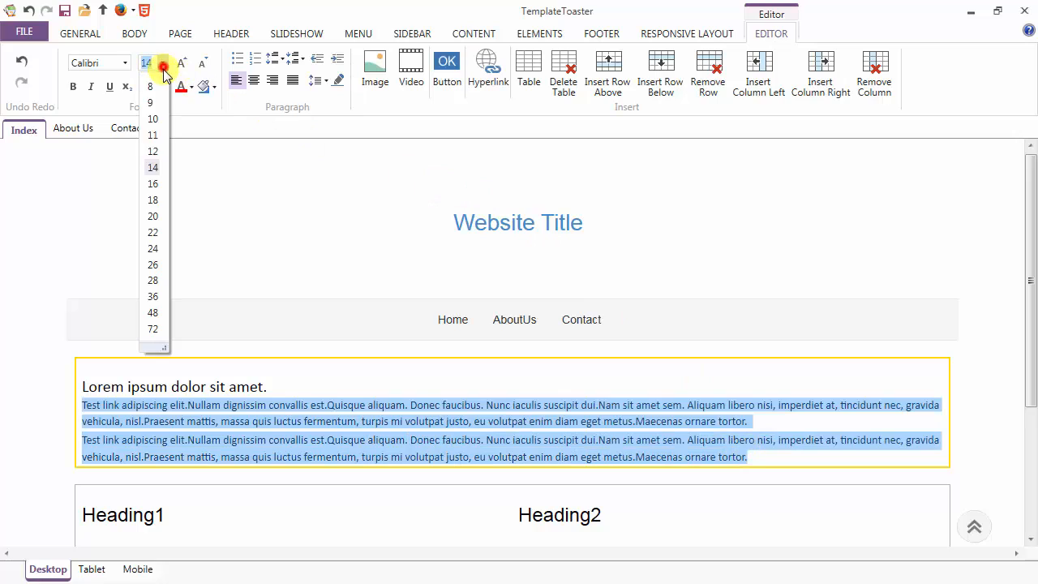
pyautogui.click(155, 167)
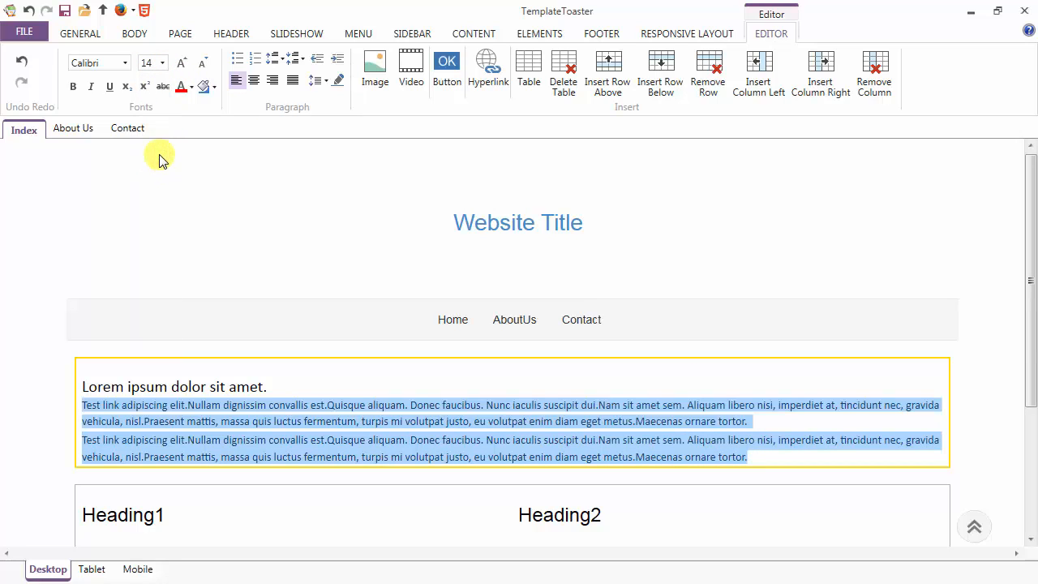
pyautogui.click(183, 70)
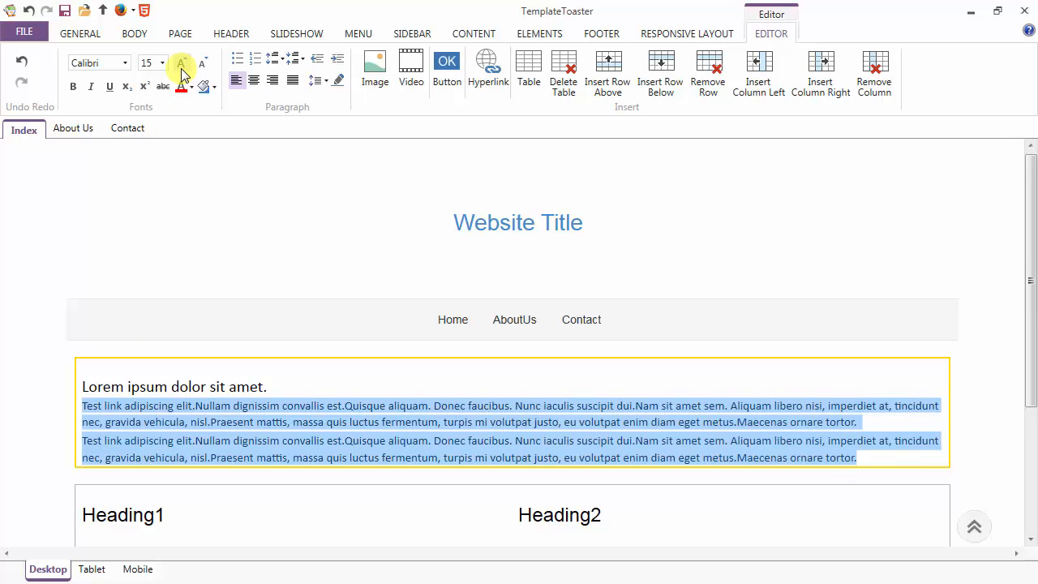
pyautogui.click(182, 70)
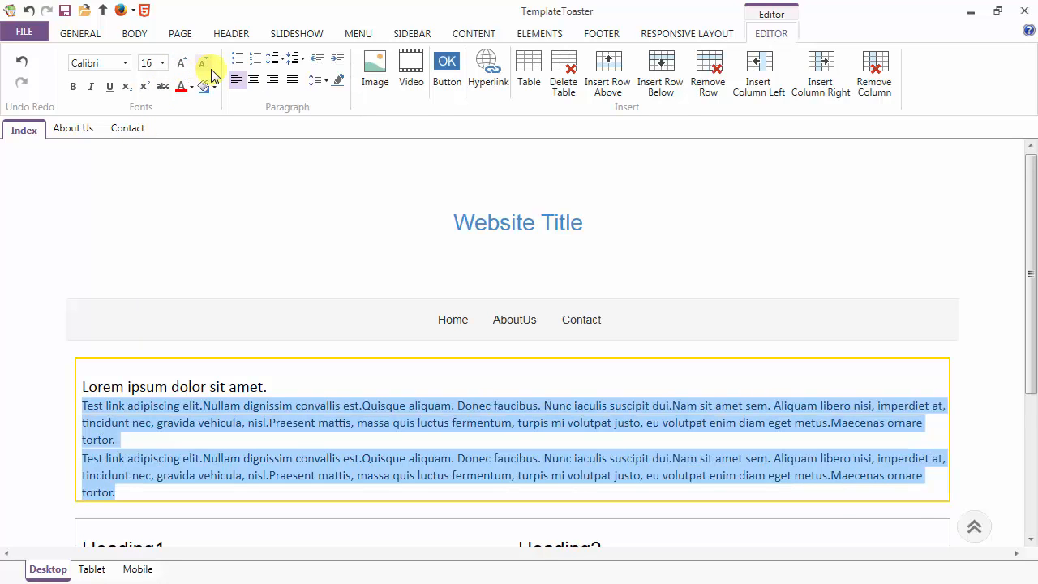
pyautogui.click(205, 70)
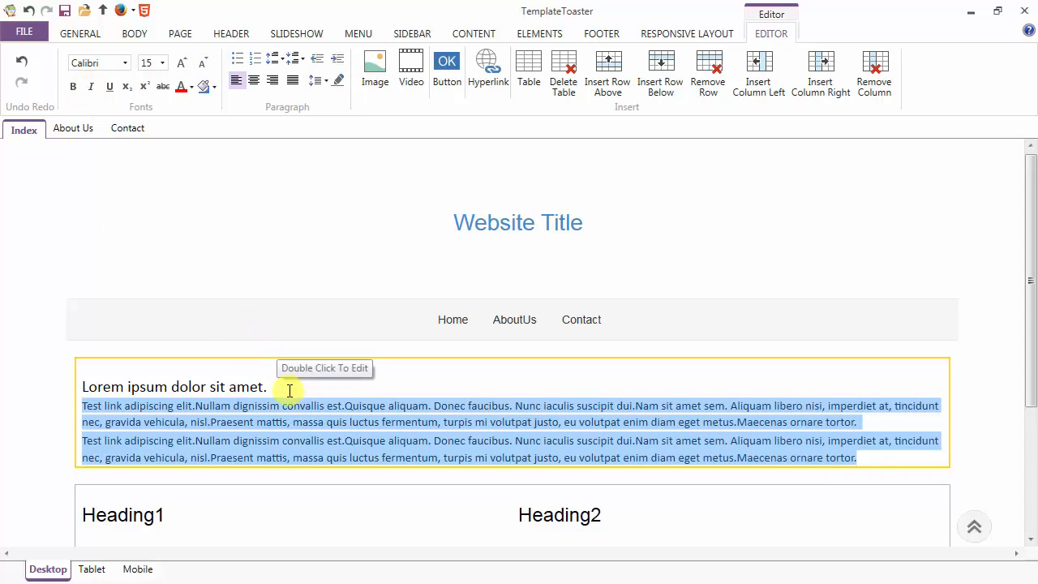
# - Make the "Lorem ipsum dolor sit amet." line bold and italic, trying an underline on it and removing it
pyautogui.moveTo(285, 387); pyautogui.dragTo(104, 370)
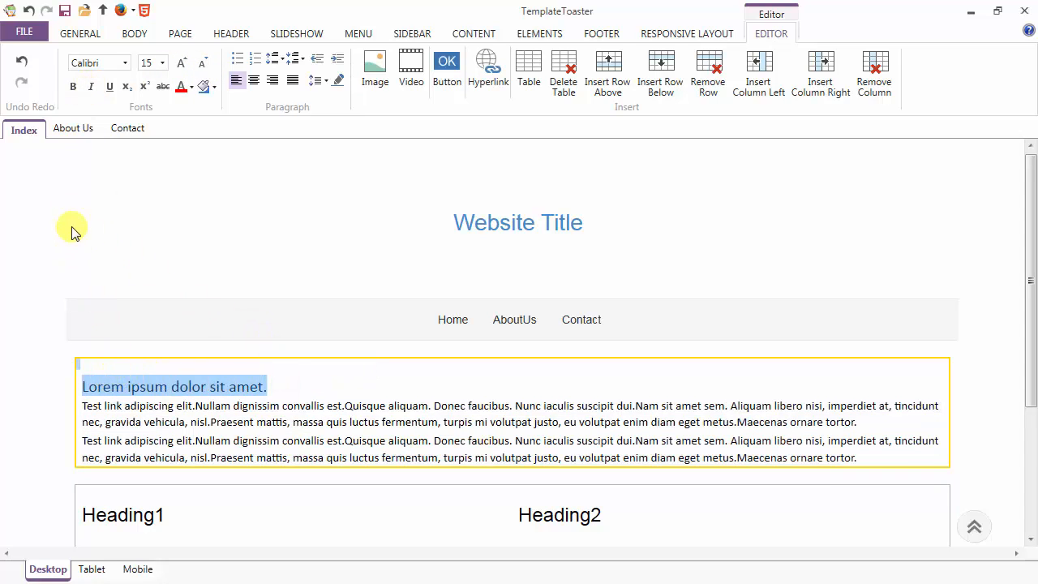
pyautogui.click(74, 88)
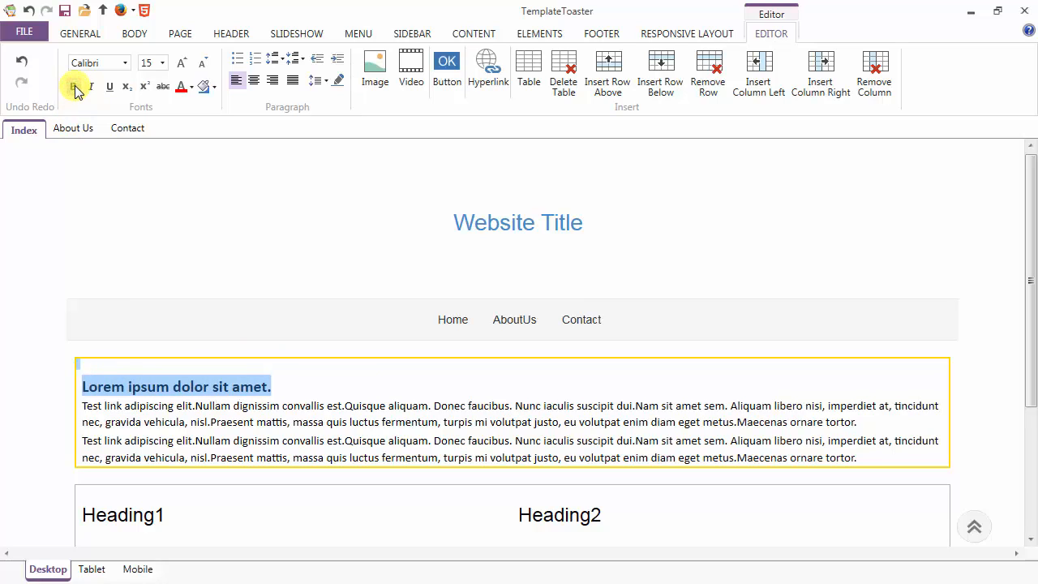
pyautogui.click(92, 88)
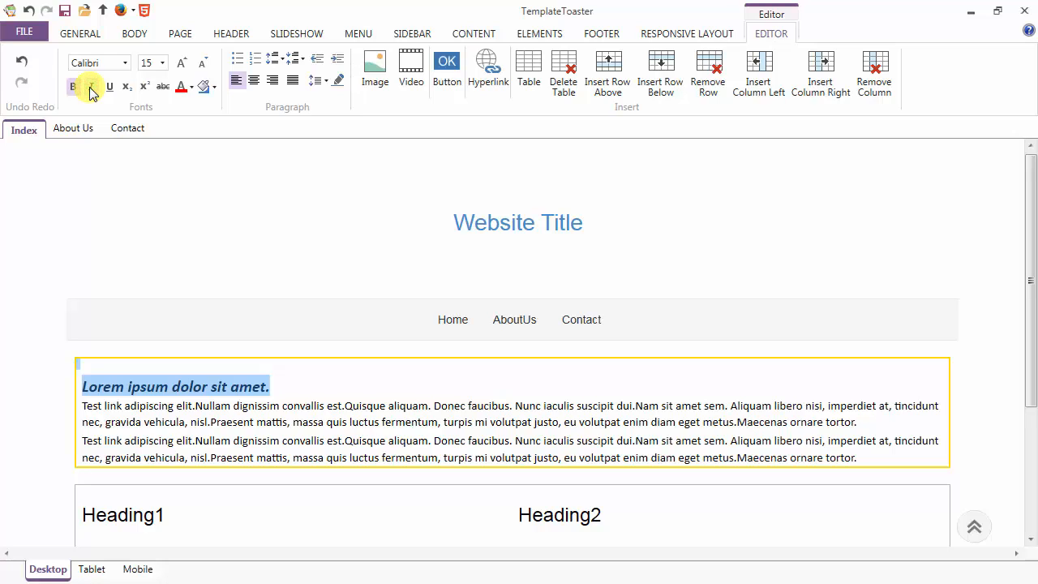
pyautogui.click(110, 88)
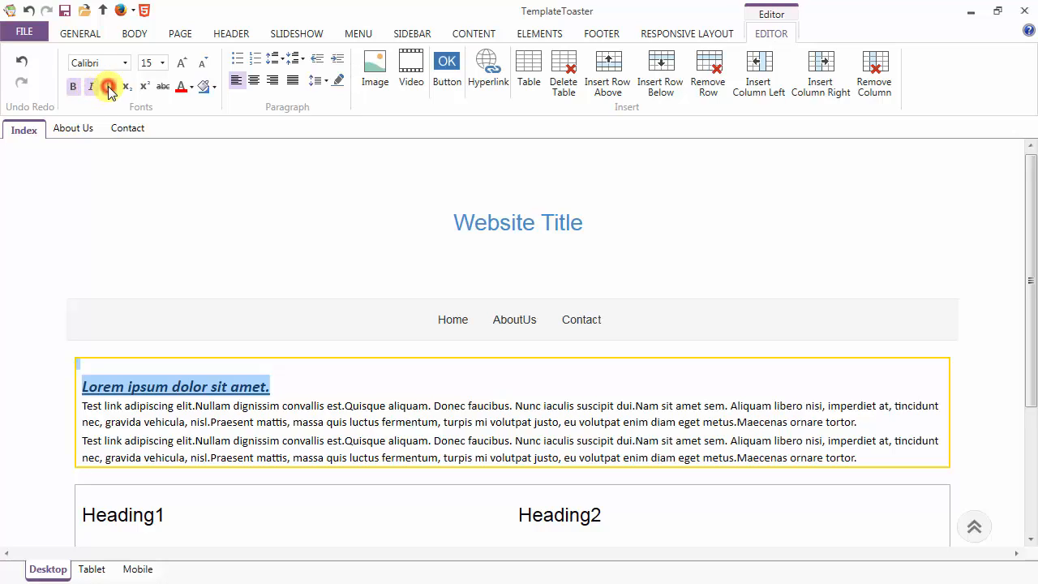
pyautogui.click(110, 88)
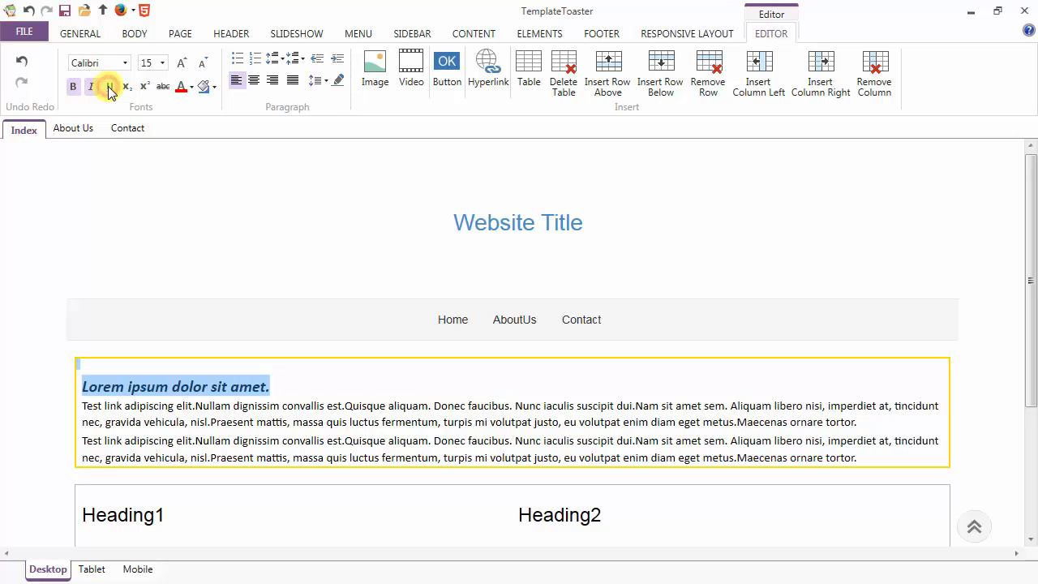
# - Append "H2" to the "Lorem ipsum dolor sit amet." line and format the 2 as subscript, switching it to superscript
pyautogui.click(282, 385)
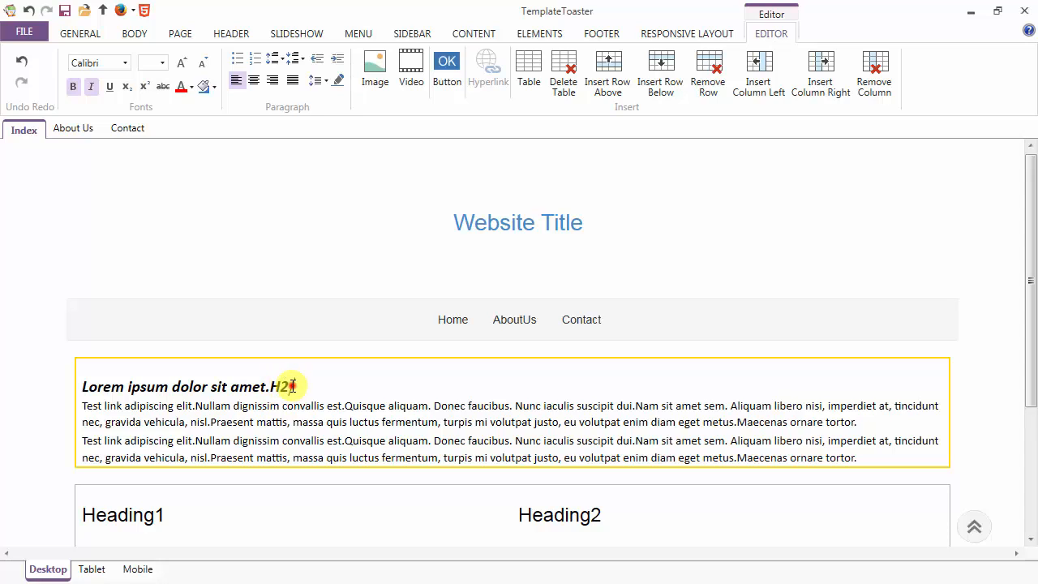
pyautogui.moveTo(292, 386); pyautogui.dragTo(289, 387)
pyautogui.click(282, 387)
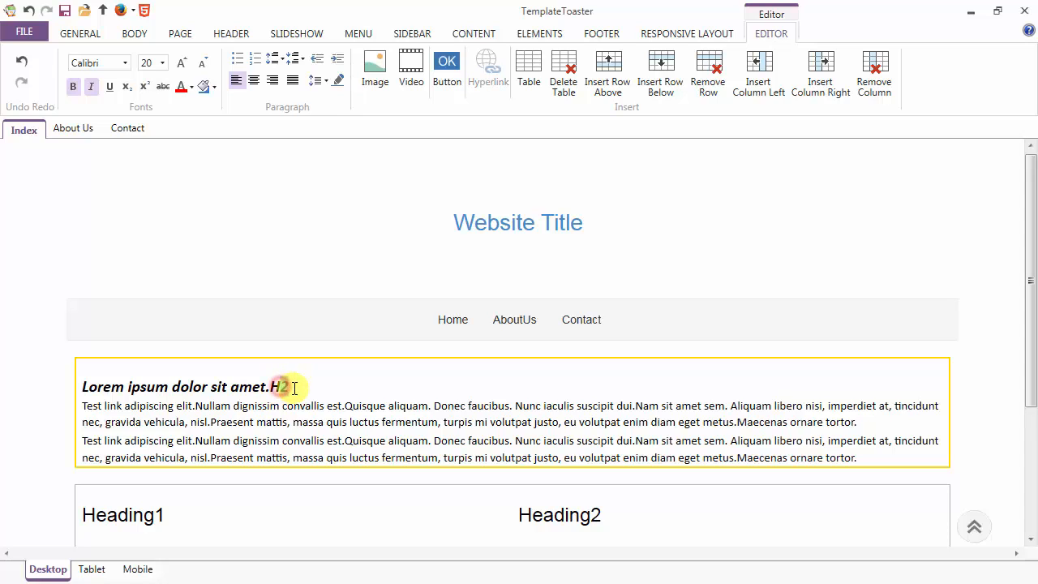
pyautogui.click(127, 88)
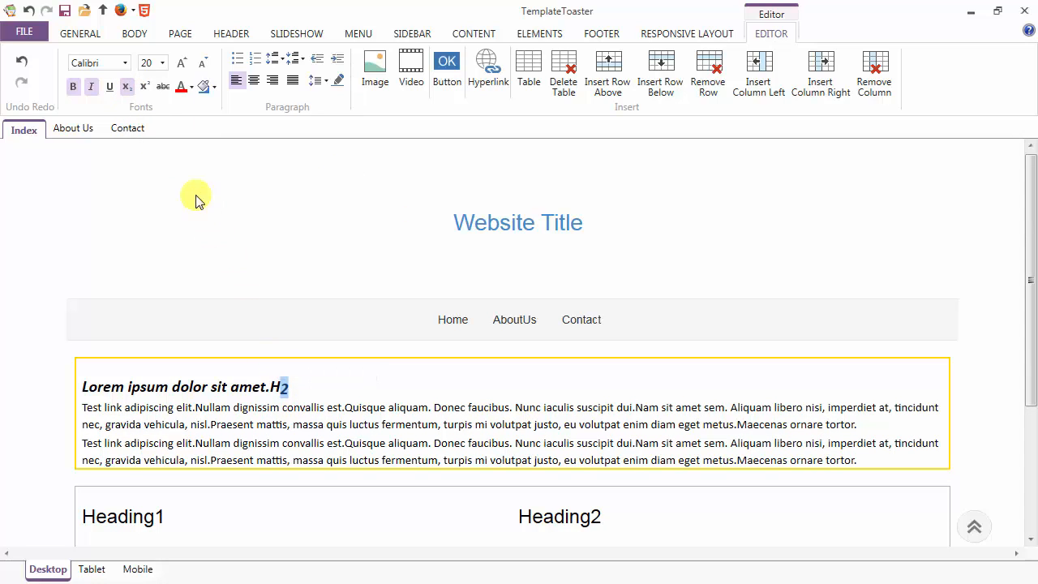
pyautogui.click(145, 88)
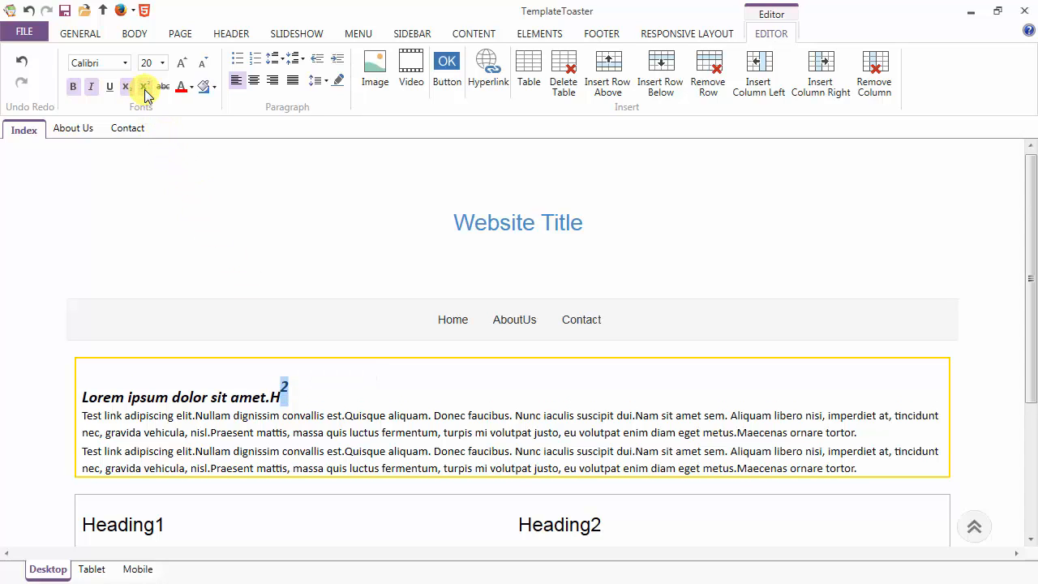
# - Delete the "H2" added at the end of the "Lorem ipsum dolor sit amet." line
pyautogui.click(290, 398)
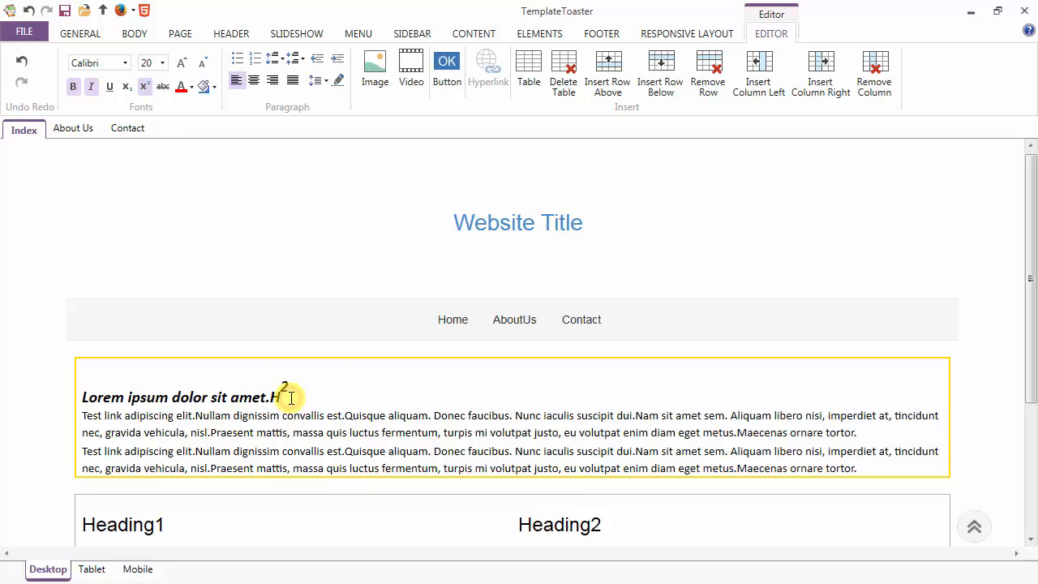
pyautogui.press('BackSpace')
pyautogui.press('BackSpace')
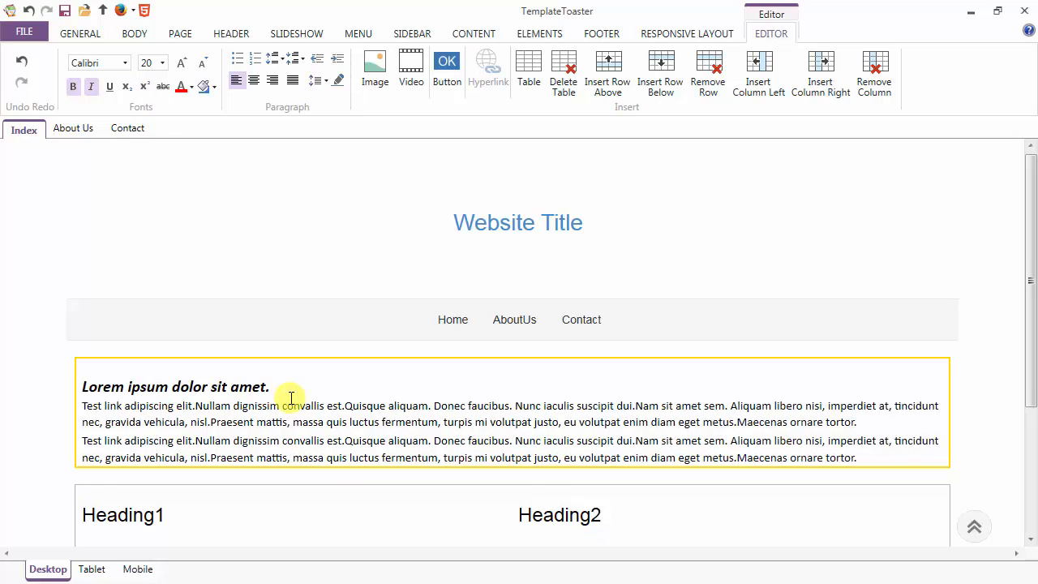
# - Switch strikethrough on and off for the "Lorem ipsum dolor sit amet." line and set its font color to the standard orange-brown
pyautogui.moveTo(289, 385); pyautogui.dragTo(82, 386)
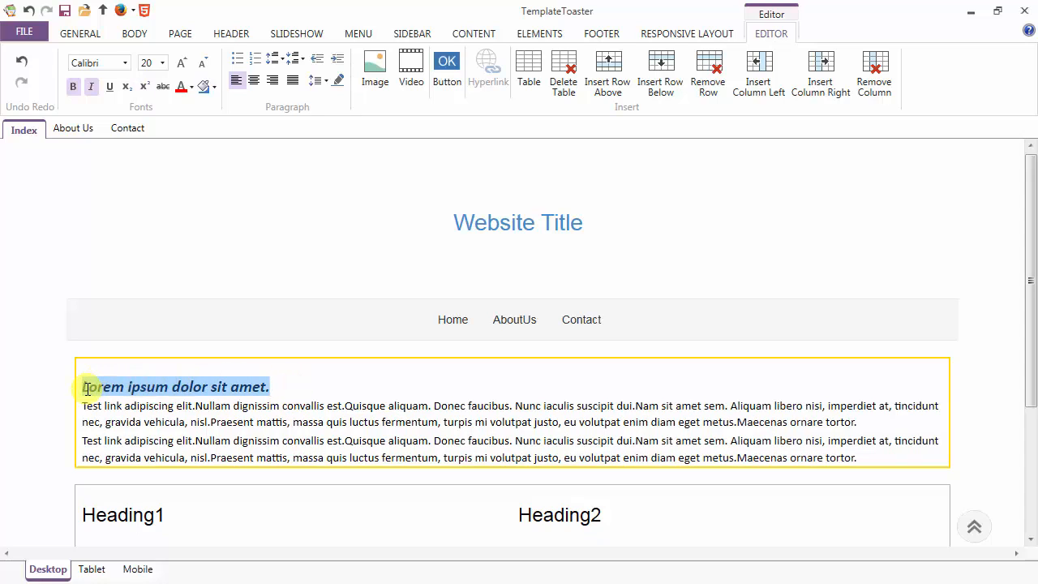
pyautogui.click(162, 92)
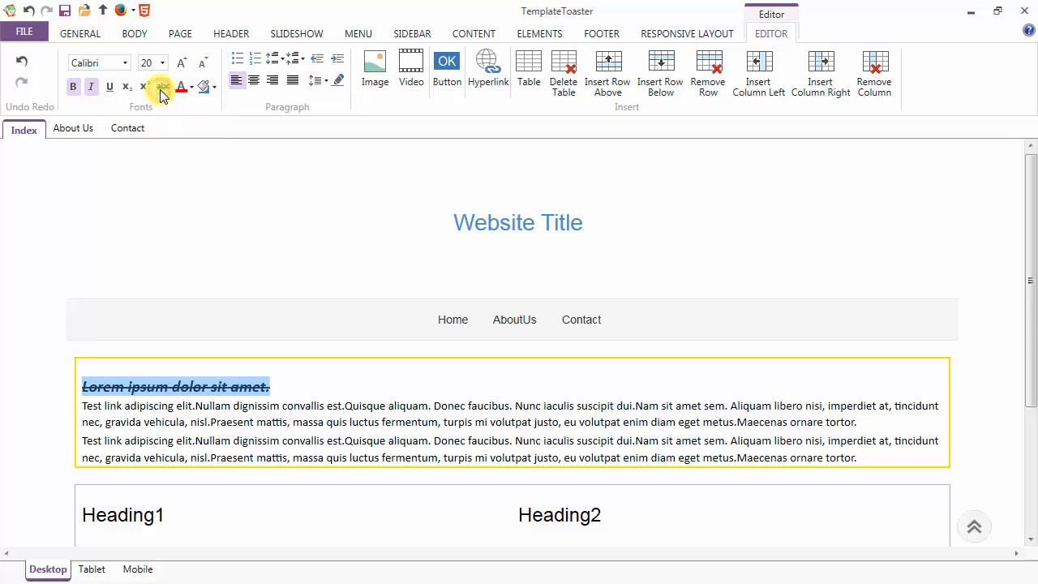
pyautogui.click(161, 91)
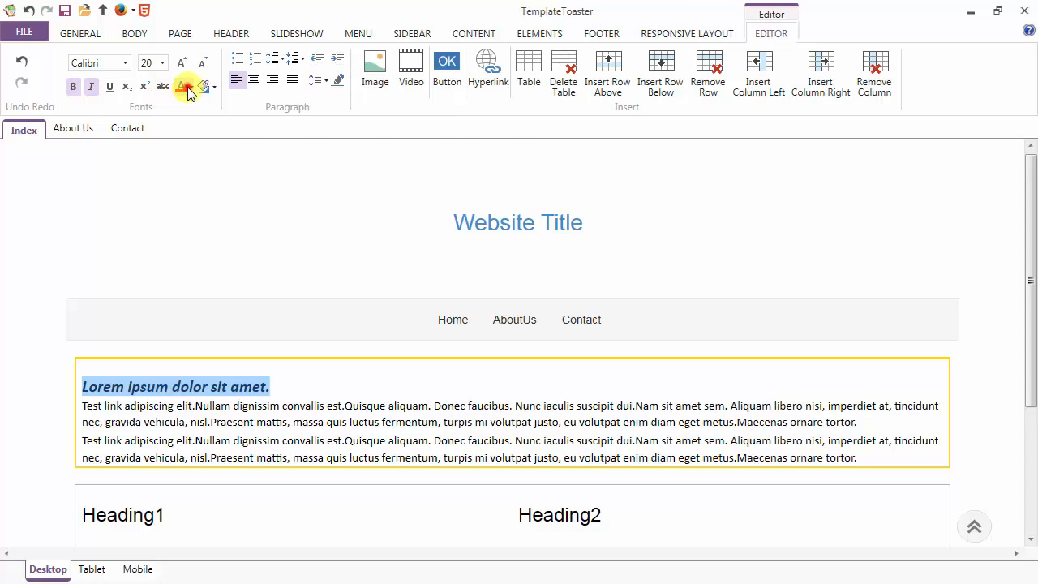
pyautogui.click(187, 86)
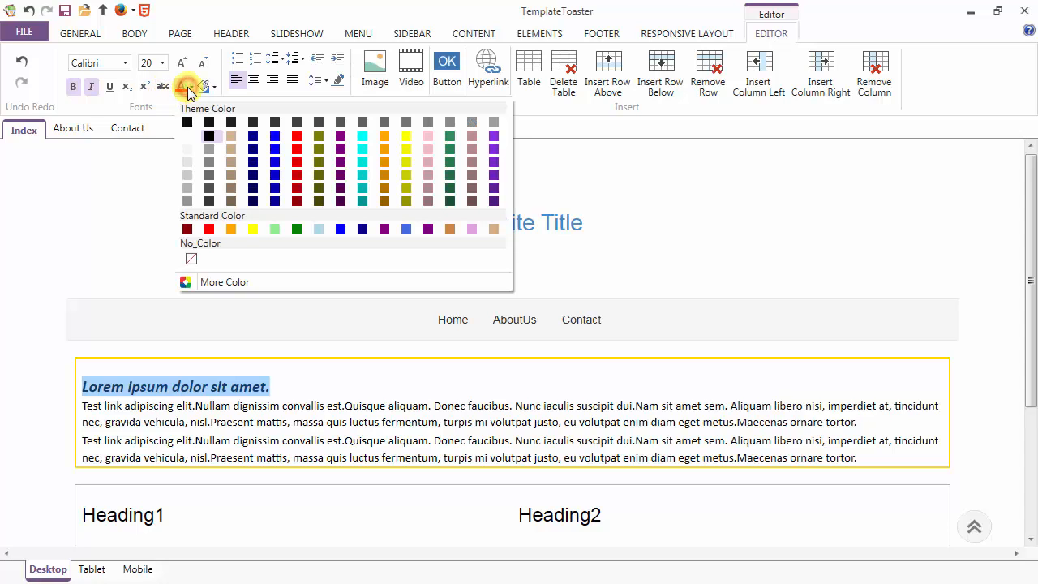
pyautogui.click(449, 230)
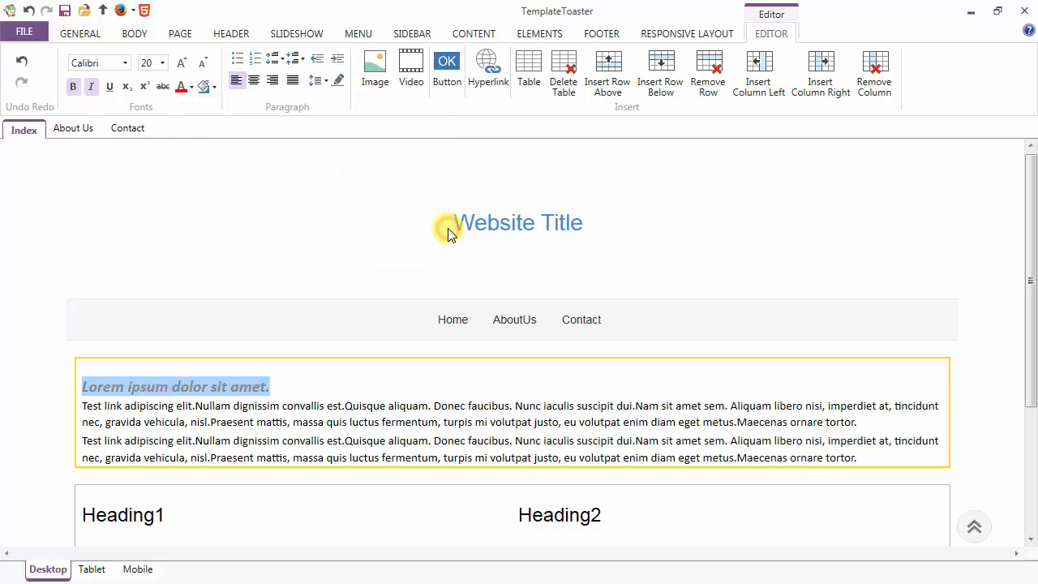
pyautogui.click(341, 374)
# - Set the font color of the two "Test link adipiscing elit" paragraphs to a gray theme shade
pyautogui.moveTo(81, 407); pyautogui.dragTo(857, 455)
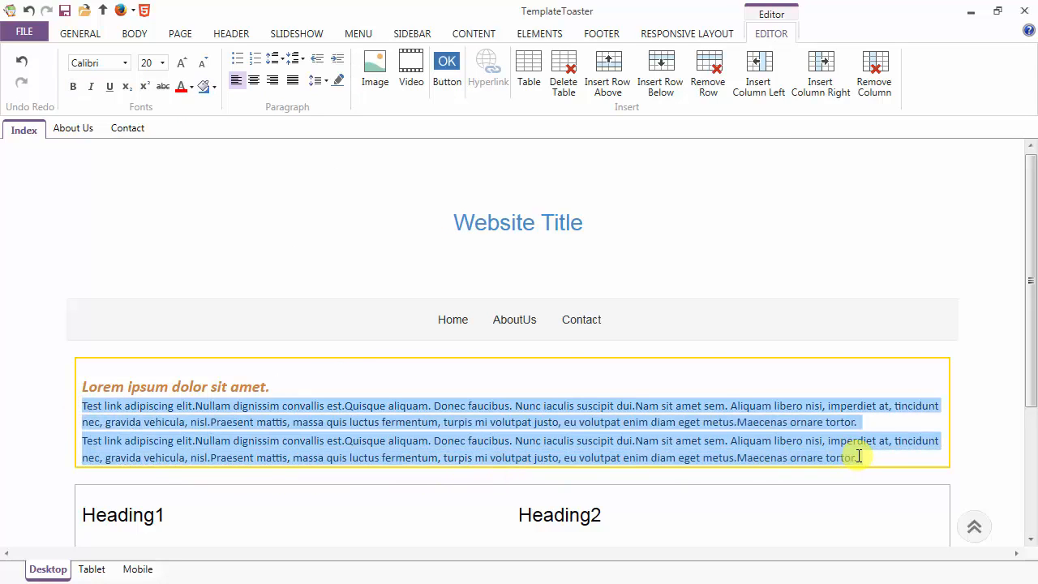
pyautogui.click(191, 88)
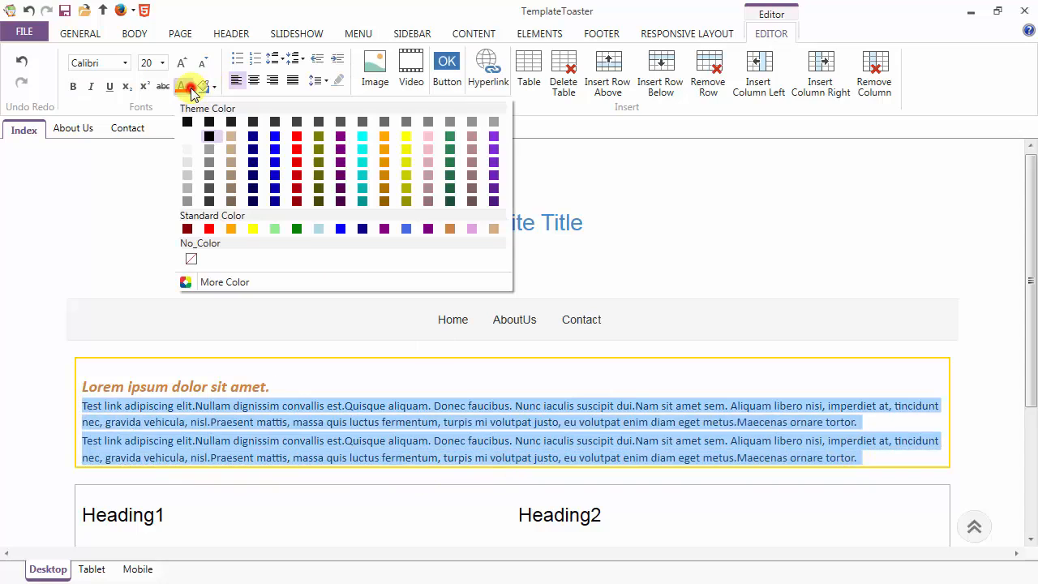
pyautogui.click(209, 162)
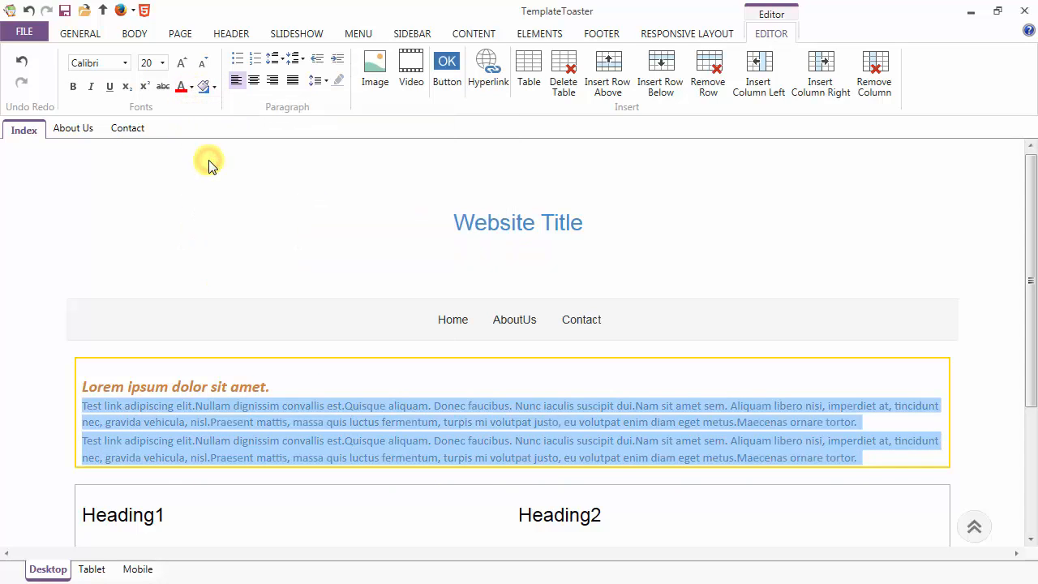
pyautogui.click(296, 388)
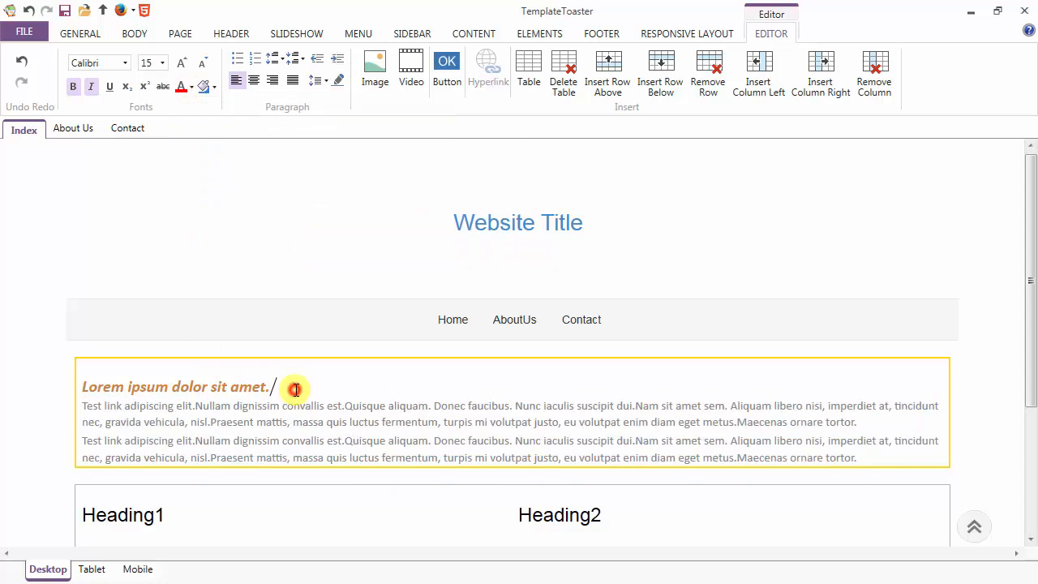
pyautogui.click(213, 88)
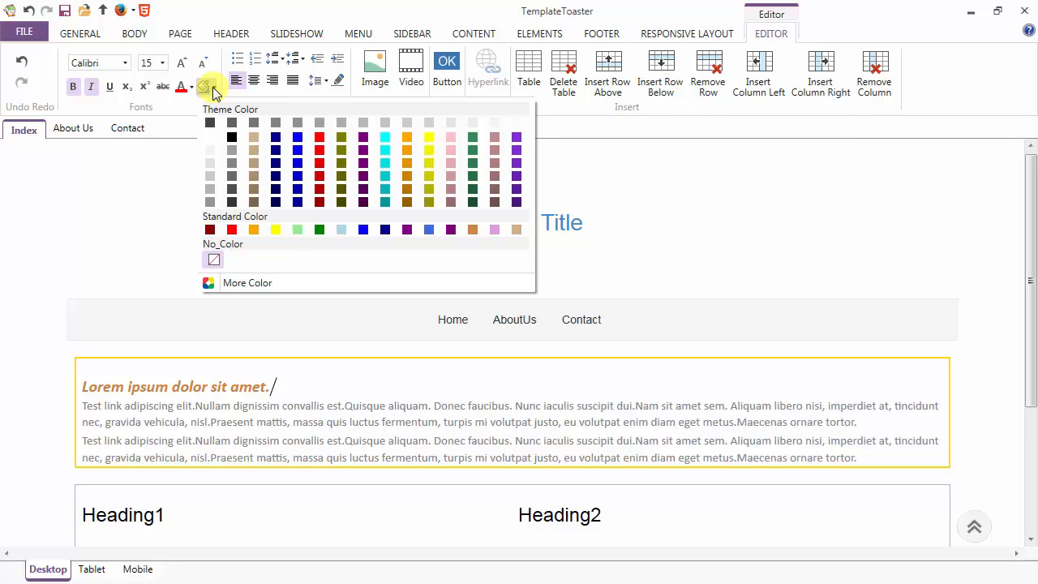
pyautogui.click(213, 88)
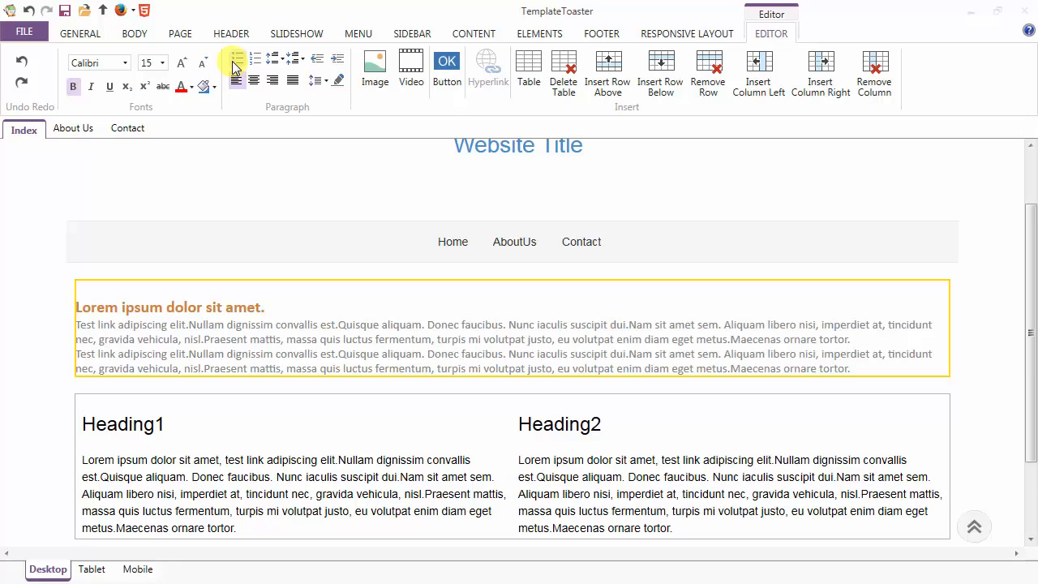
# - Switch bullets on and off for the "Lorem ipsum dolor sit amet." line, and do the same with numbering
pyautogui.doubleClick(284, 310)
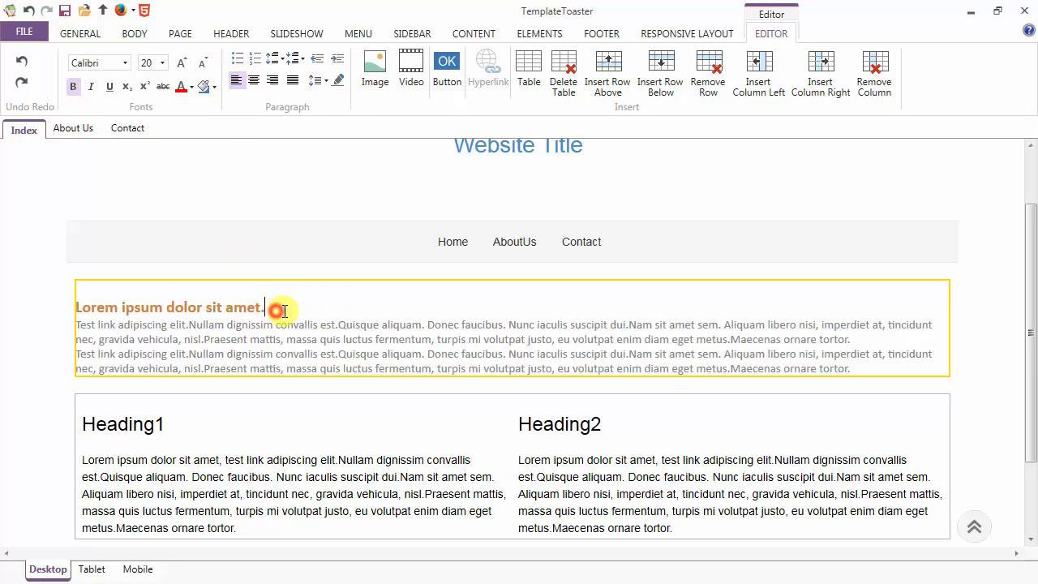
pyautogui.moveTo(179, 316); pyautogui.dragTo(76, 314)
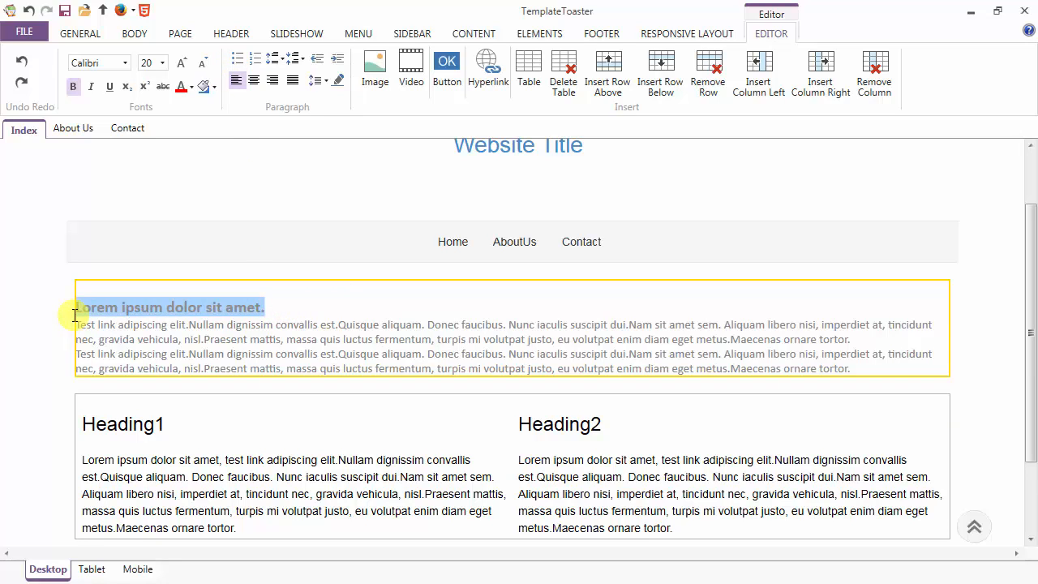
pyautogui.click(236, 59)
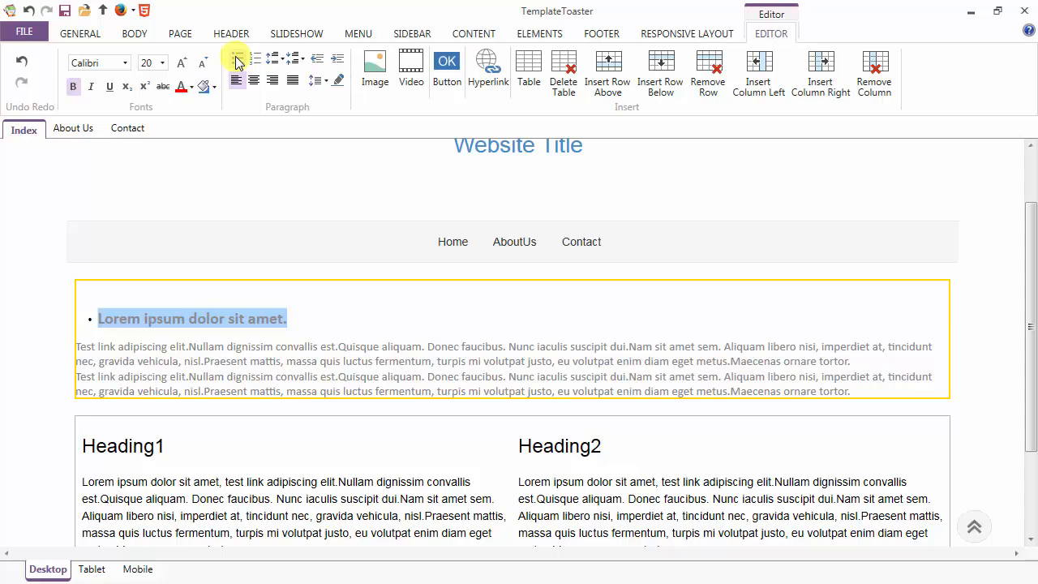
pyautogui.click(238, 61)
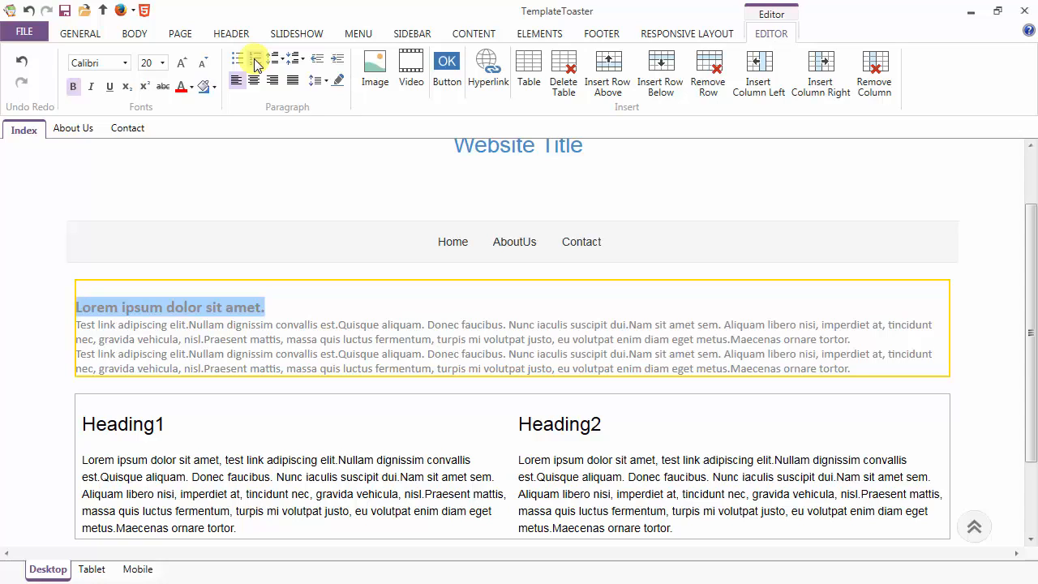
pyautogui.click(257, 62)
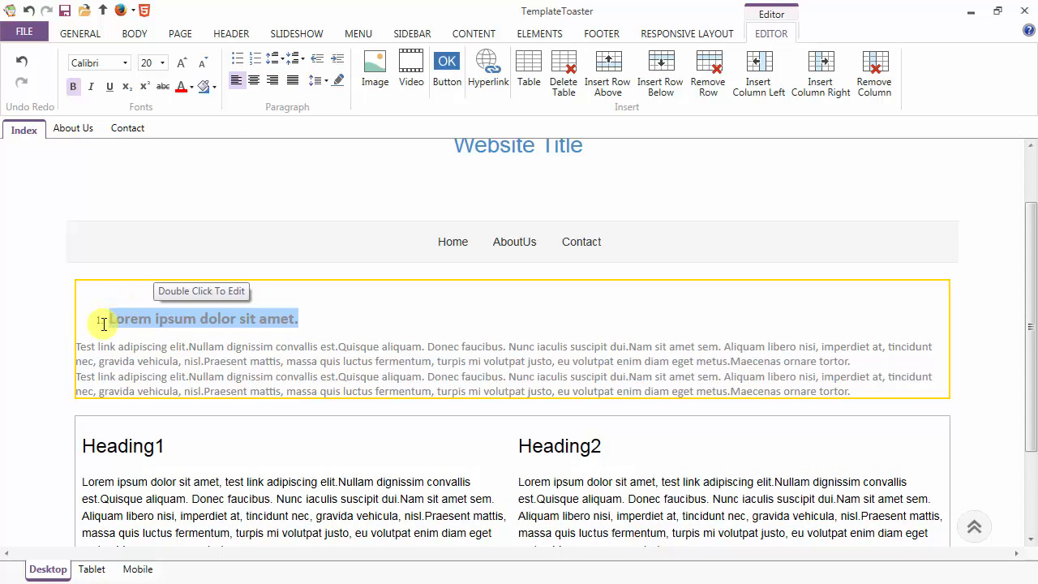
pyautogui.click(256, 63)
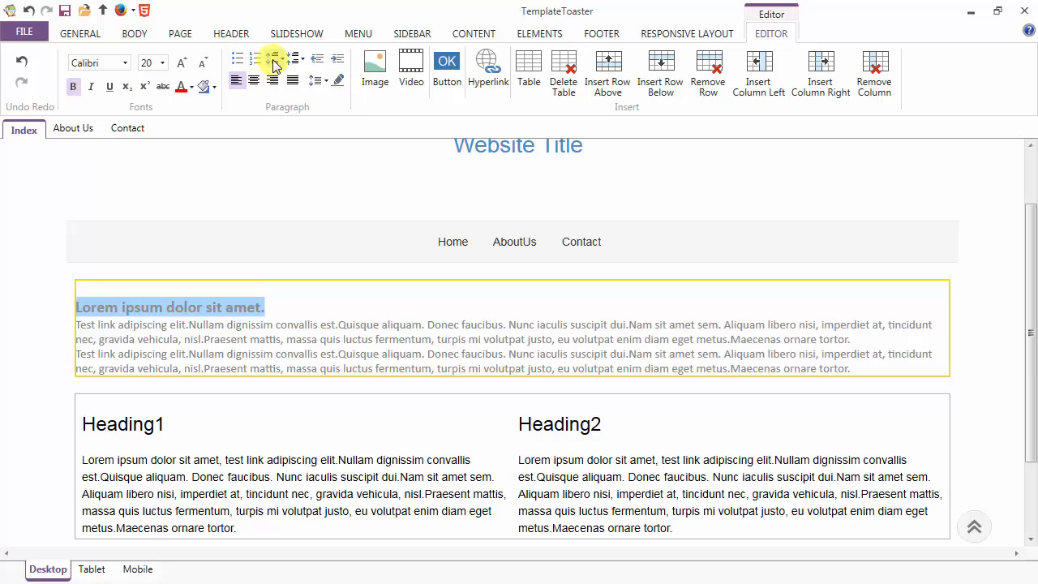
# - Set the spacing before and after the first "Test link adipiscing elit" paragraph to 10 each
pyautogui.click(285, 309)
pyautogui.moveTo(853, 339); pyautogui.dragTo(80, 328)
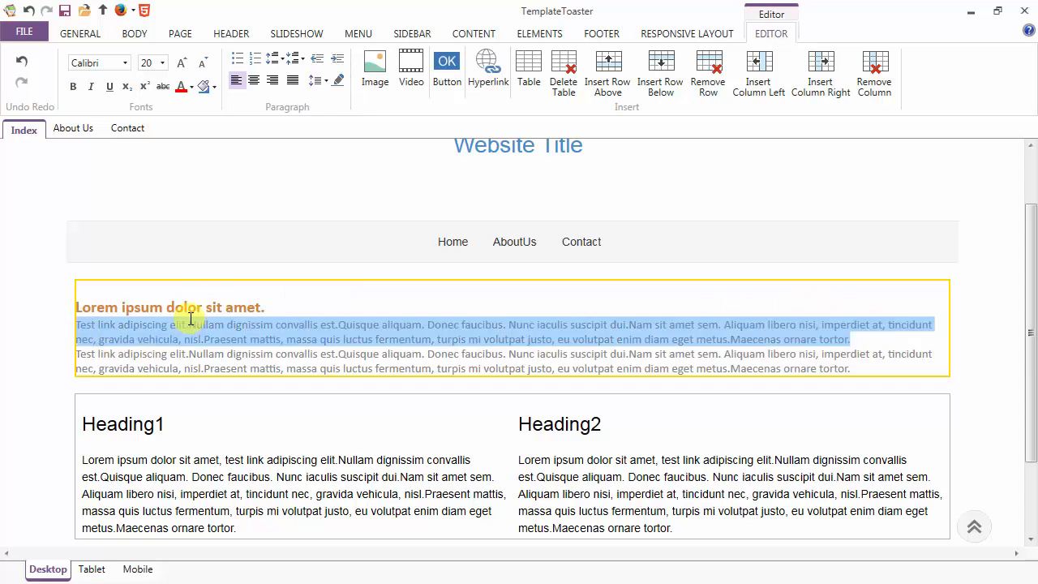
pyautogui.click(274, 59)
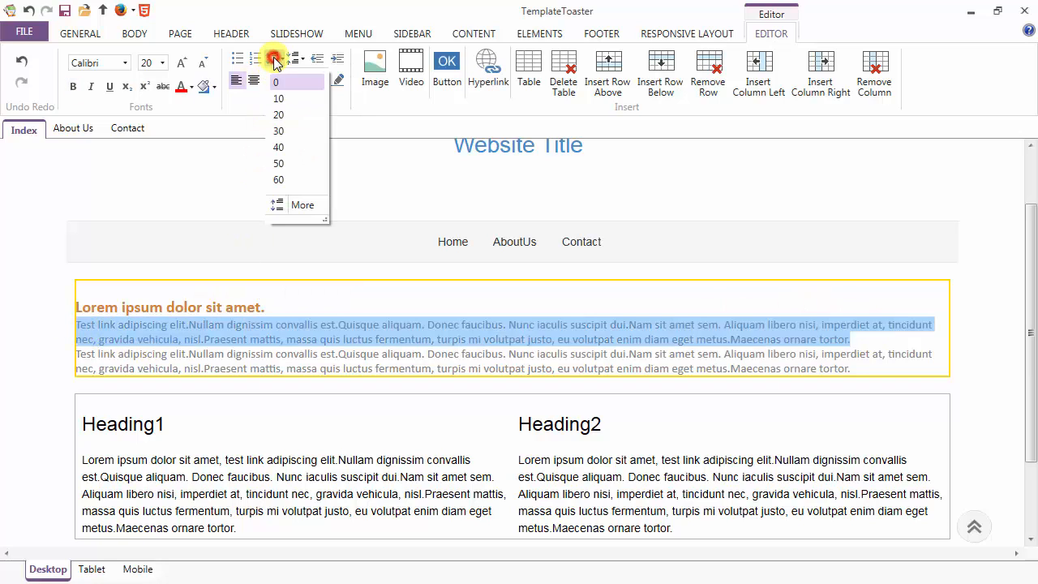
pyautogui.click(278, 98)
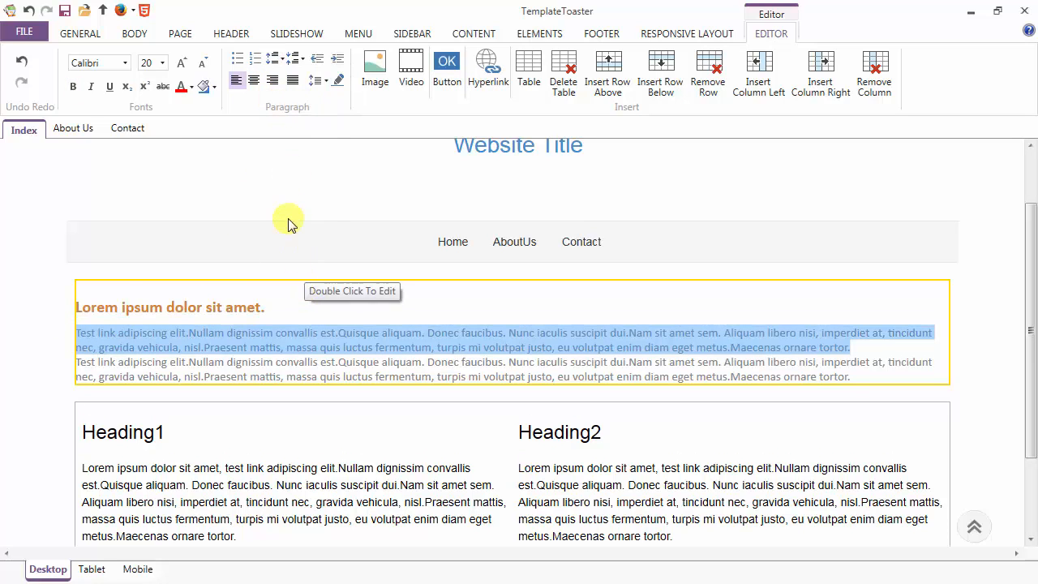
pyautogui.click(293, 59)
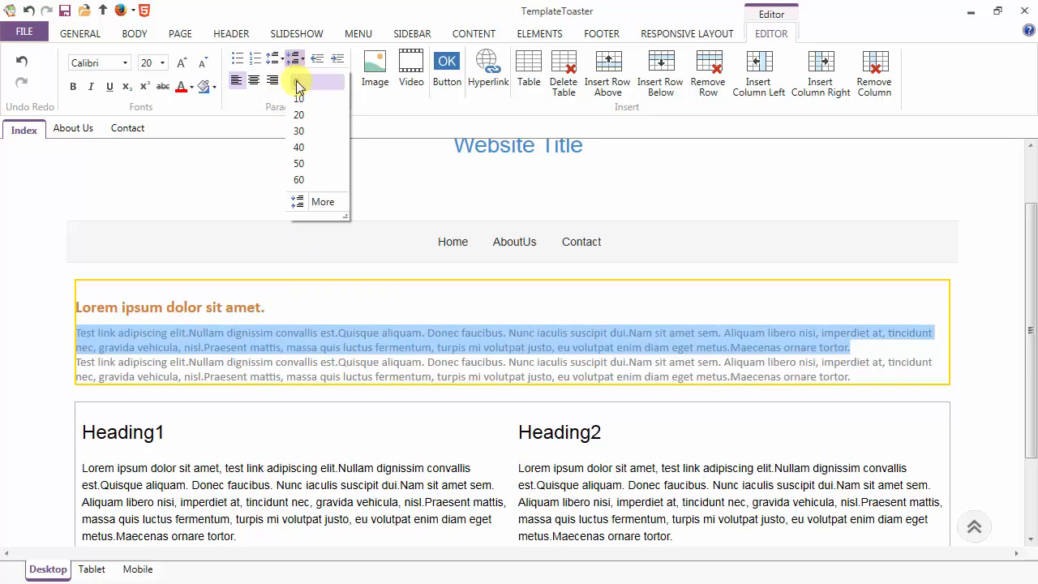
pyautogui.click(299, 98)
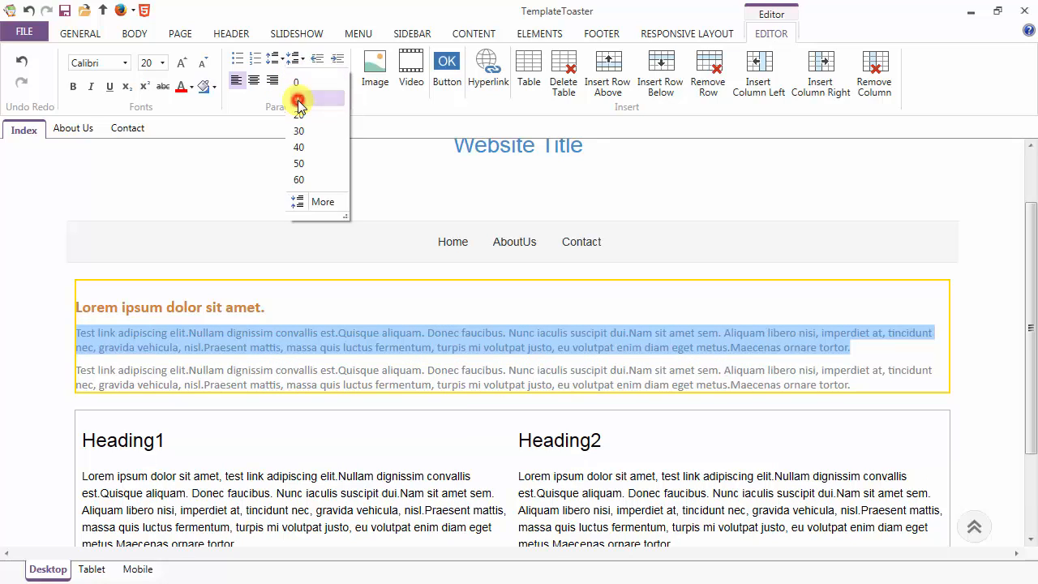
# - Set the spacing after the second "Test link adipiscing elit" paragraph to 10
pyautogui.click(319, 347)
pyautogui.moveTo(861, 384); pyautogui.dragTo(77, 367)
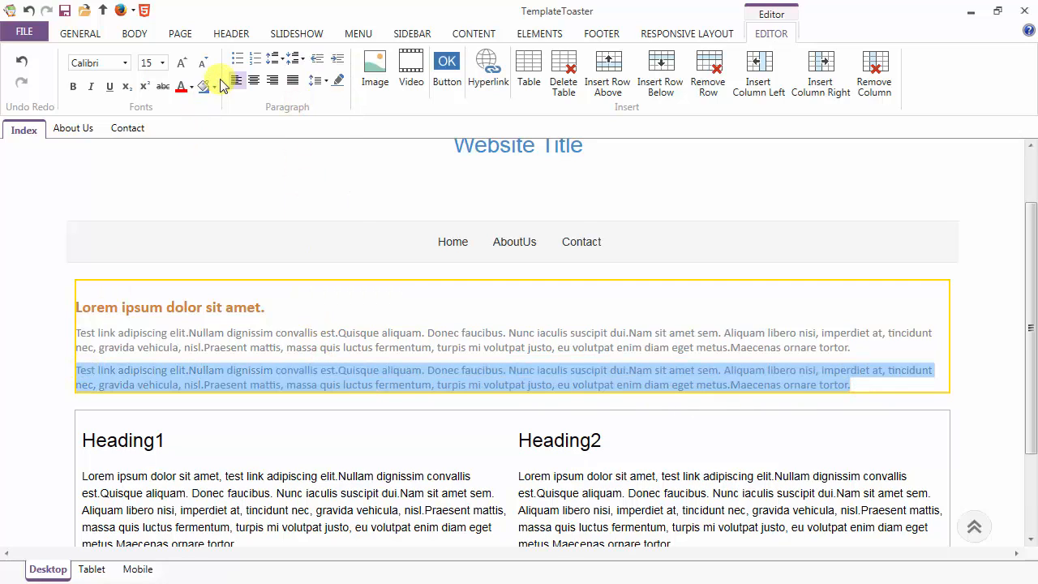
pyautogui.click(293, 58)
pyautogui.click(299, 100)
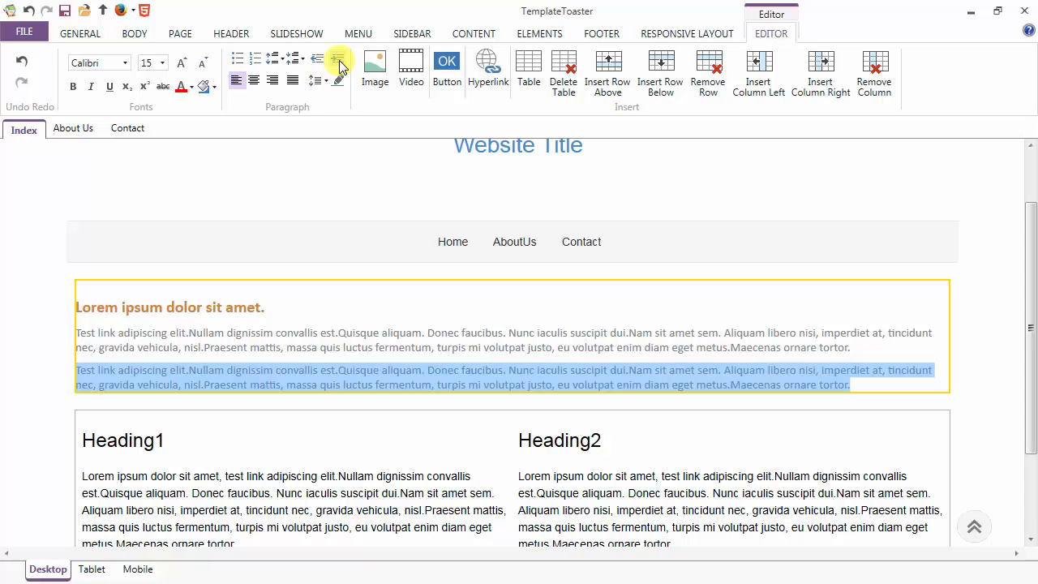
# - Increase the indent of both "Test link adipiscing elit" paragraphs by two levels and decrease it by one
pyautogui.click(276, 351)
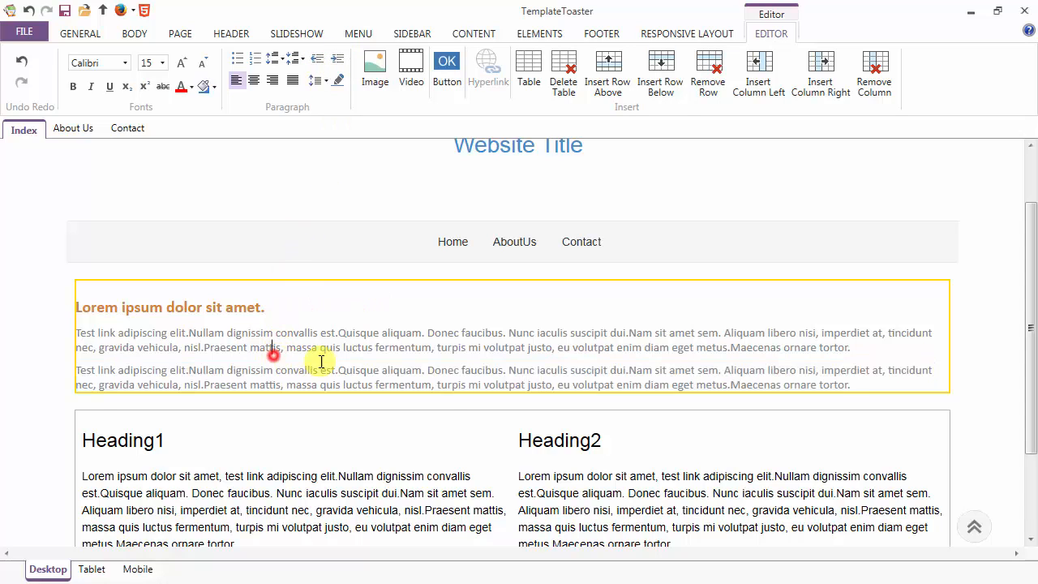
pyautogui.moveTo(854, 381); pyautogui.dragTo(69, 332)
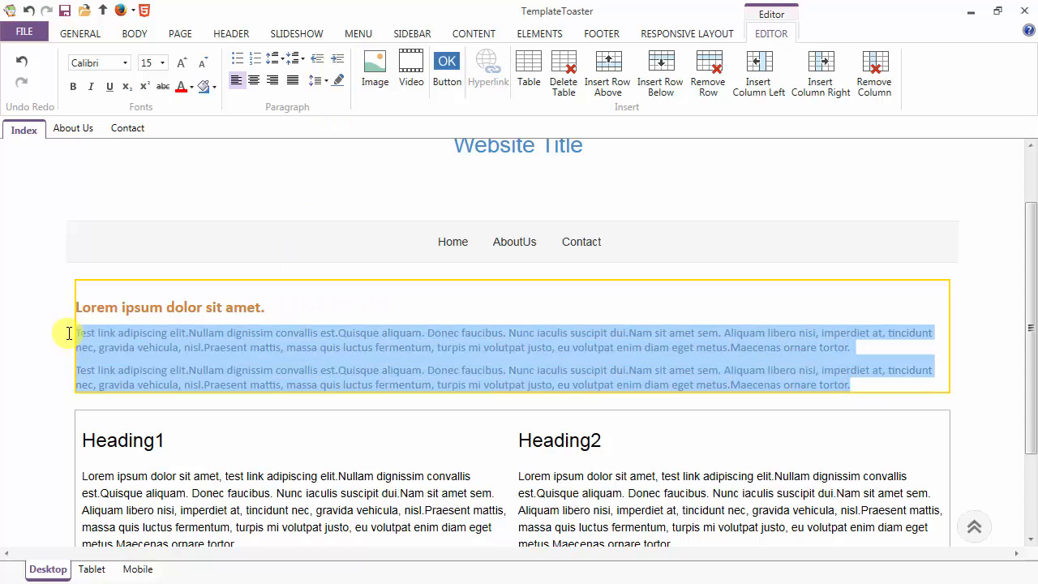
pyautogui.click(332, 62)
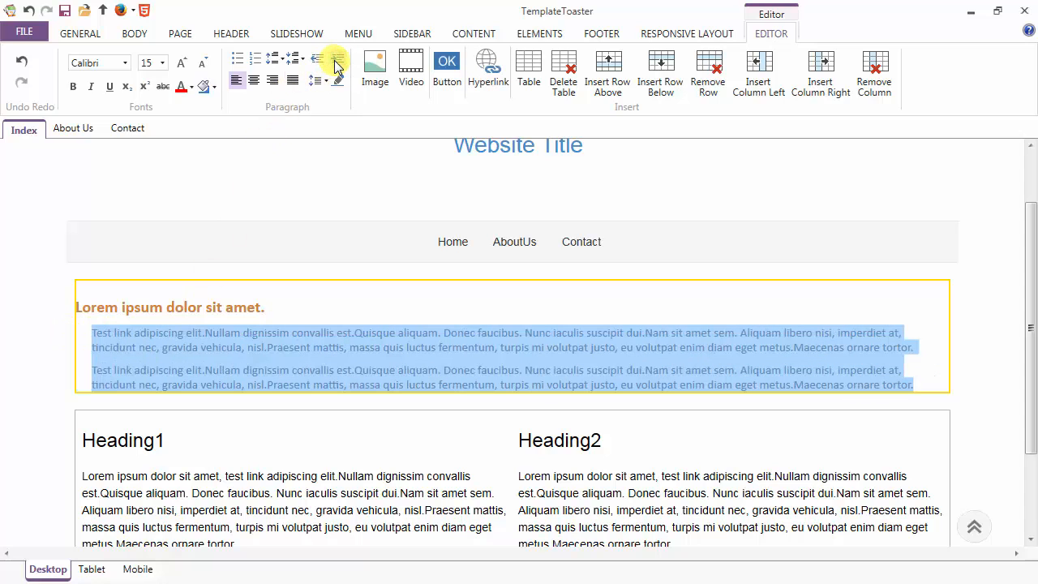
pyautogui.click(335, 63)
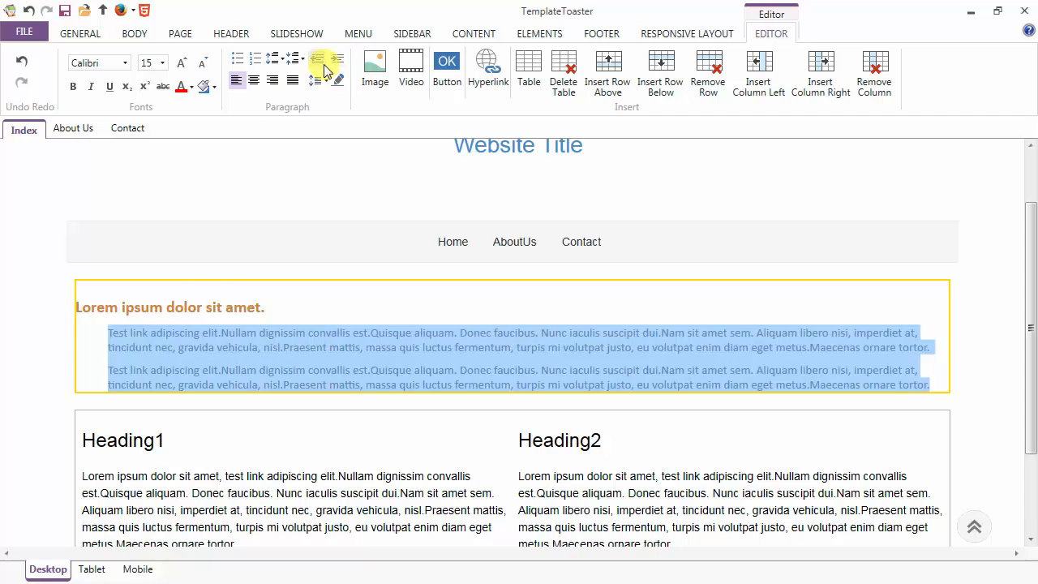
pyautogui.click(316, 61)
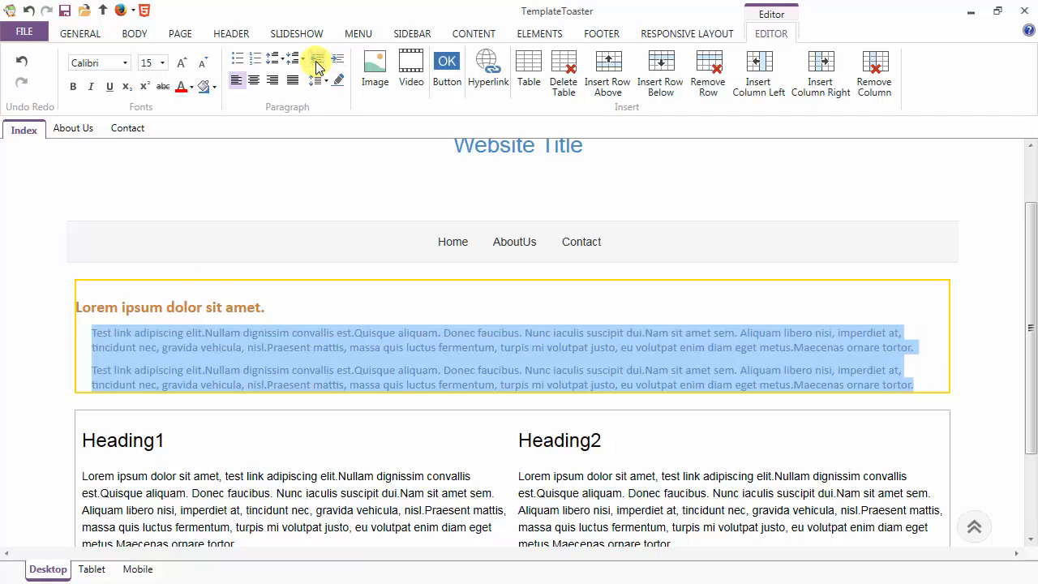
# - Try center, right and justified alignment on both "Test link adipiscing elit" paragraphs and return them to left alignment
pyautogui.click(253, 81)
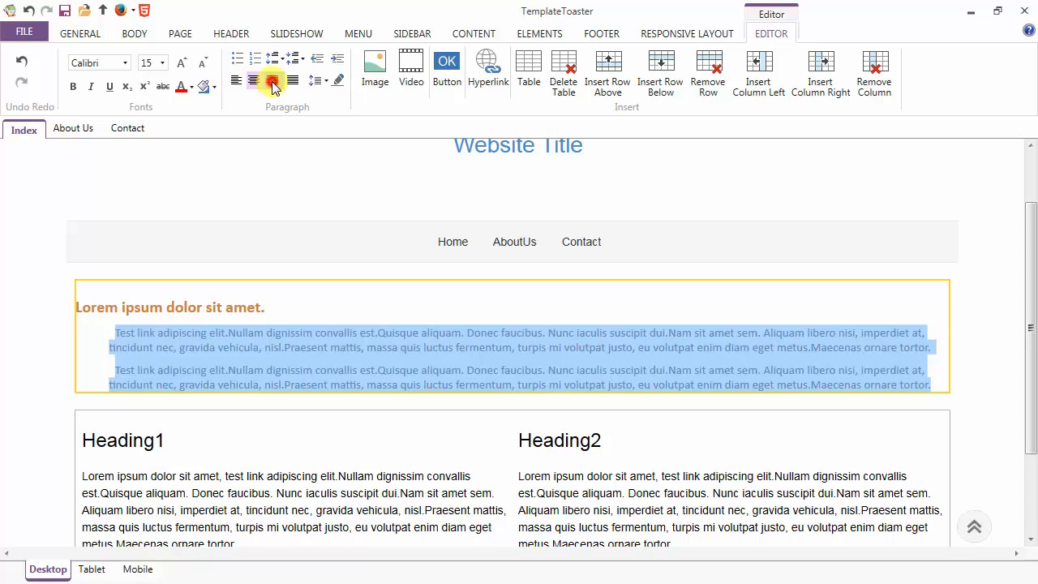
pyautogui.click(272, 81)
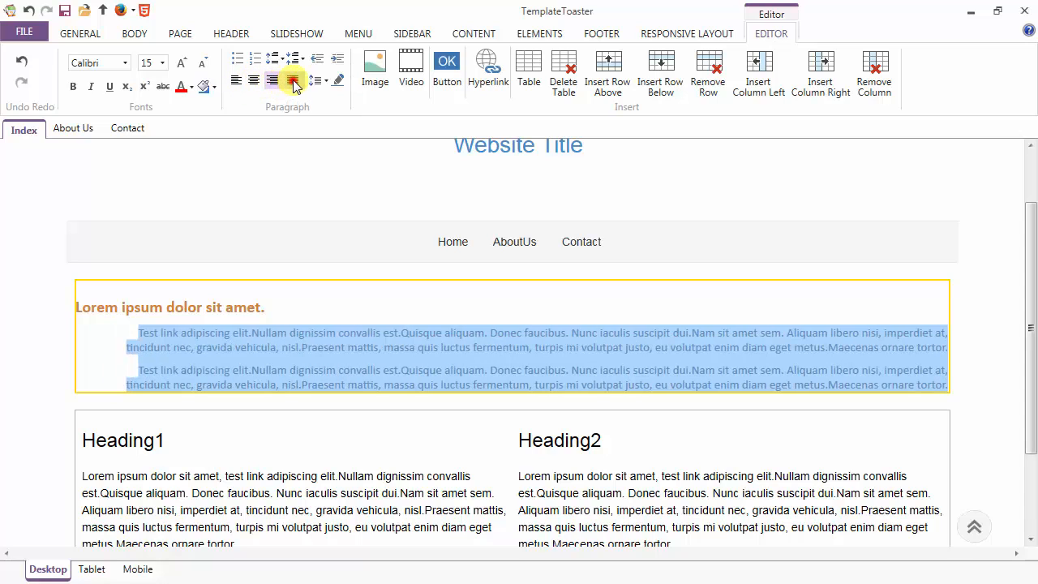
pyautogui.click(293, 81)
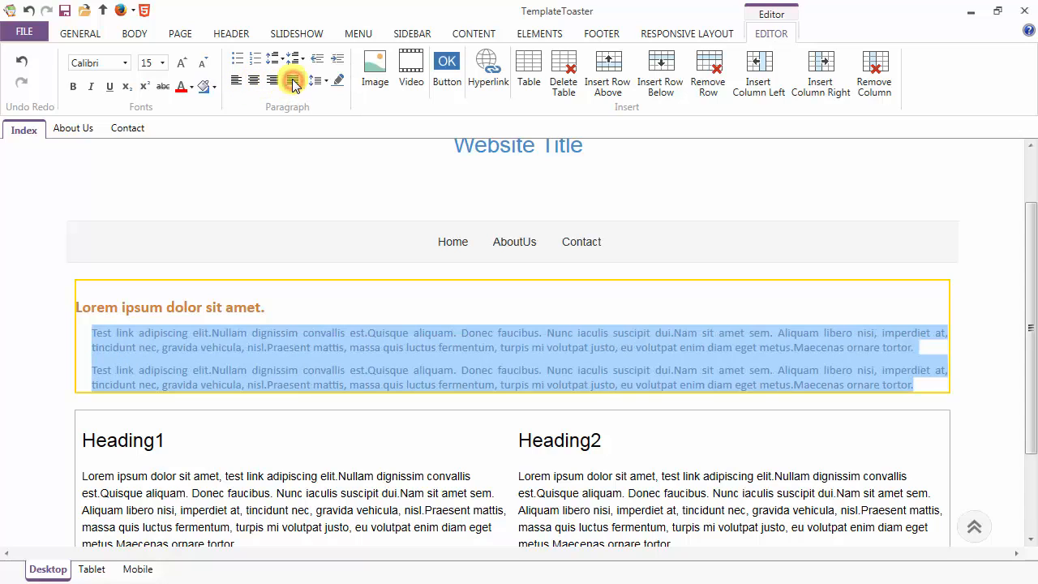
pyautogui.click(235, 82)
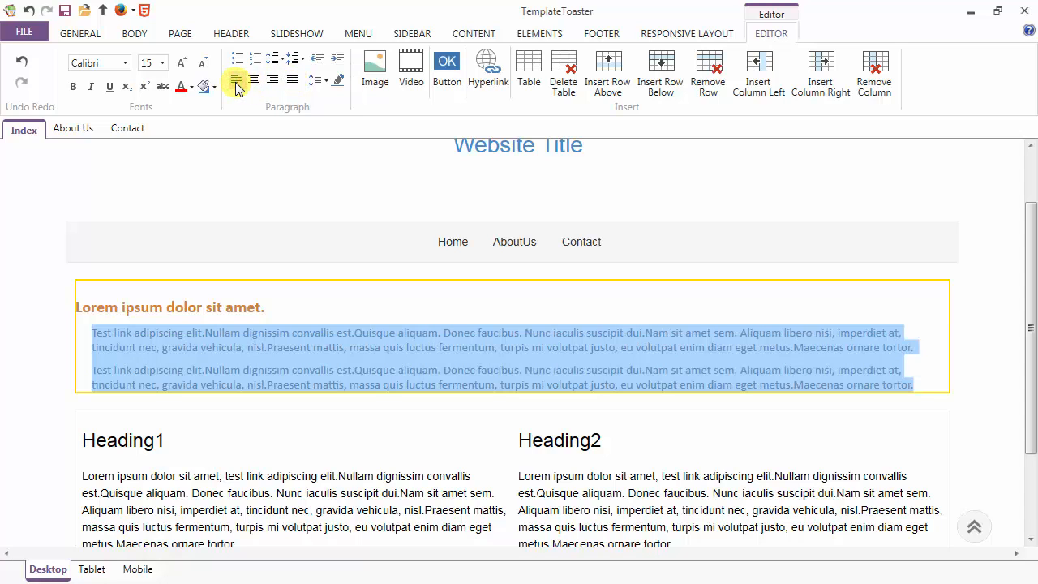
# - Set the line spacing of the whole first "Test link adipiscing elit" paragraph to 1.5
pyautogui.click(318, 334)
pyautogui.click(273, 308)
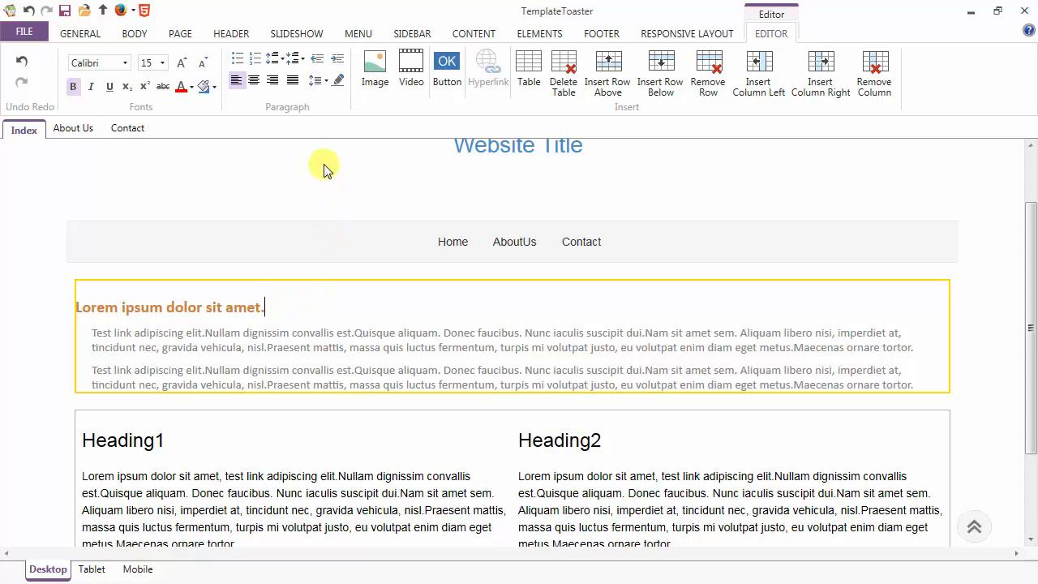
pyautogui.click(305, 351)
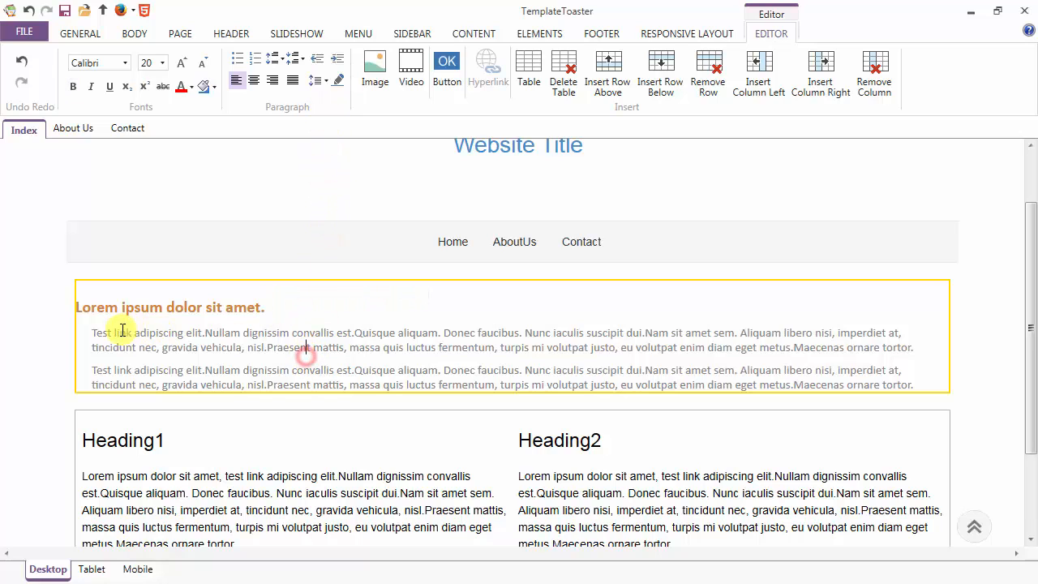
pyautogui.keyDown('shift'); pyautogui.click(86, 331); pyautogui.keyUp('shift')
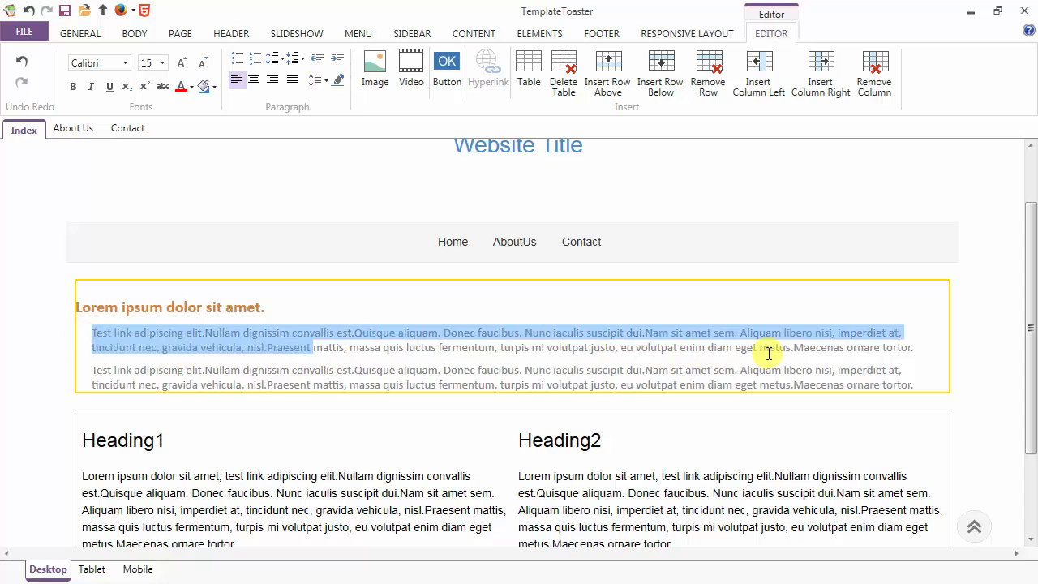
pyautogui.keyDown('shift'); pyautogui.click(899, 349); pyautogui.keyUp('shift')
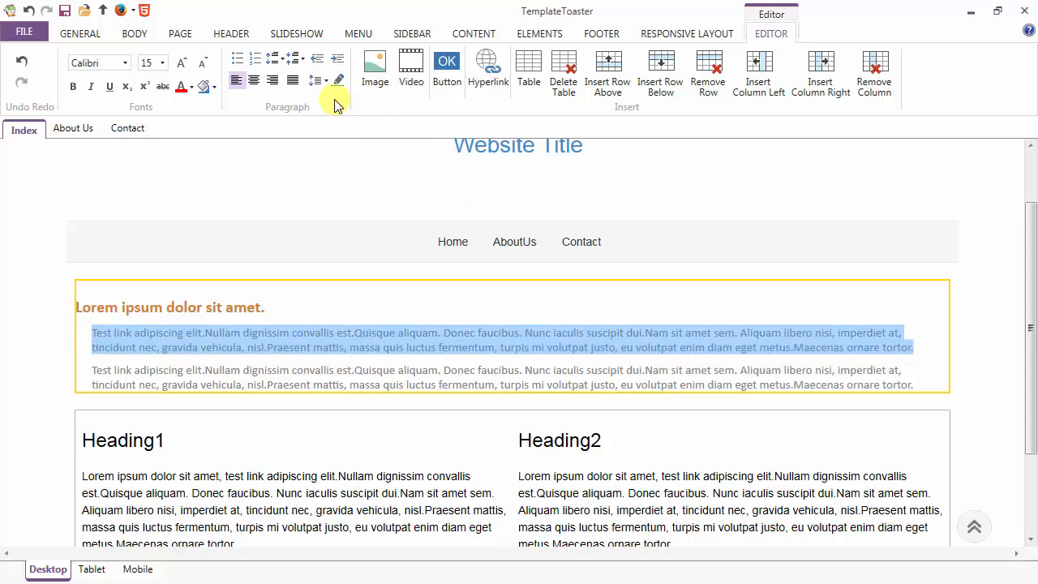
pyautogui.click(318, 81)
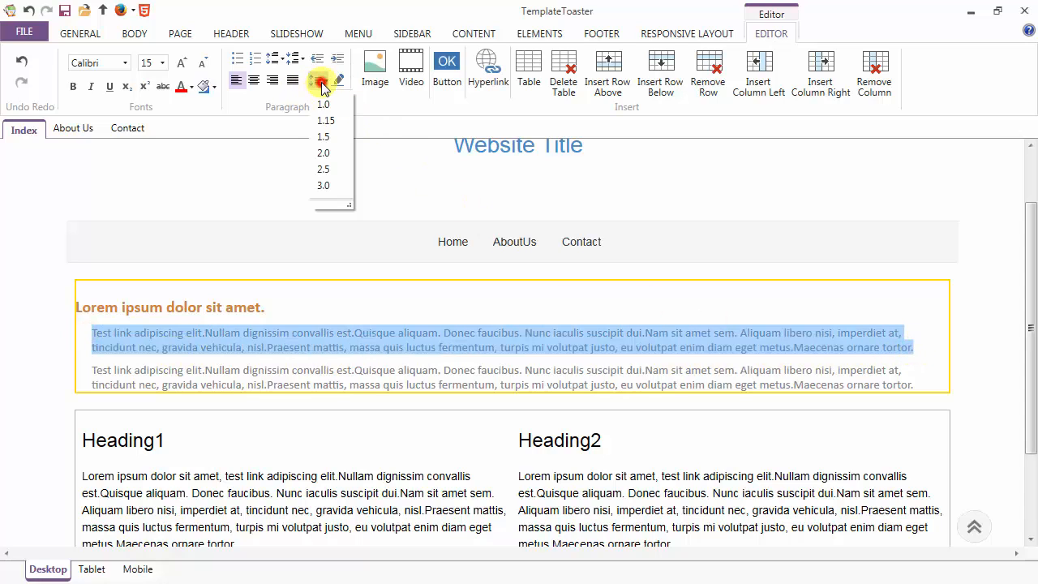
pyautogui.click(327, 138)
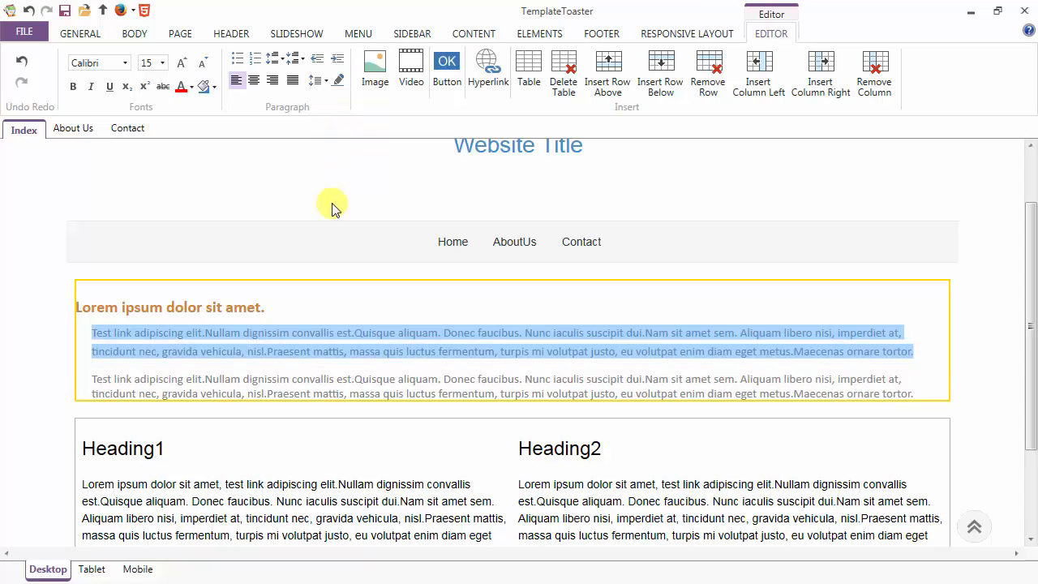
# - Set the line spacing of the second "Test link adipiscing elit" paragraph to 1.5
pyautogui.click(284, 359)
pyautogui.moveTo(87, 378); pyautogui.dragTo(344, 395)
pyautogui.moveTo(549, 403); pyautogui.dragTo(919, 394)
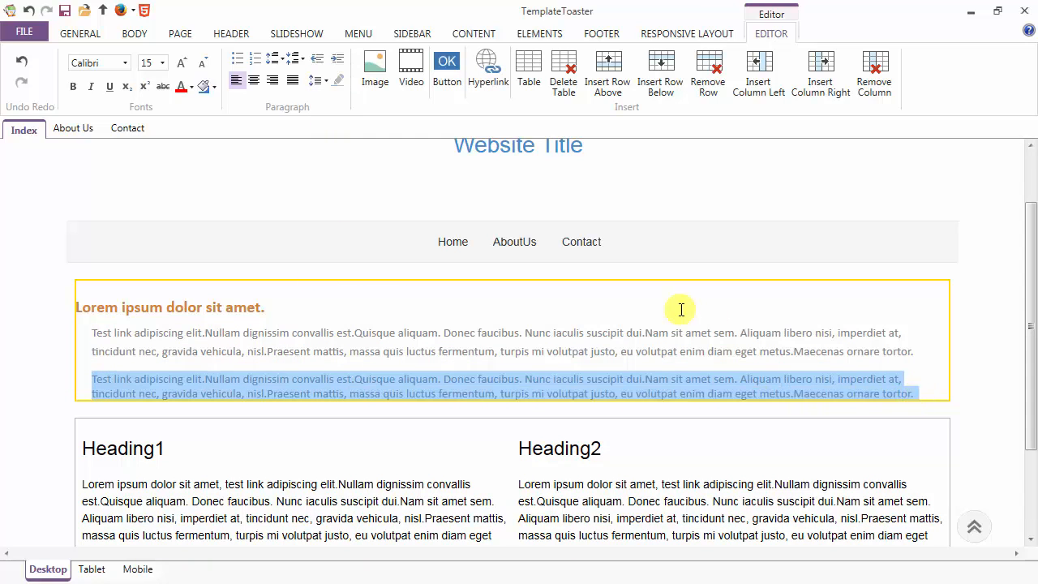
pyautogui.click(317, 80)
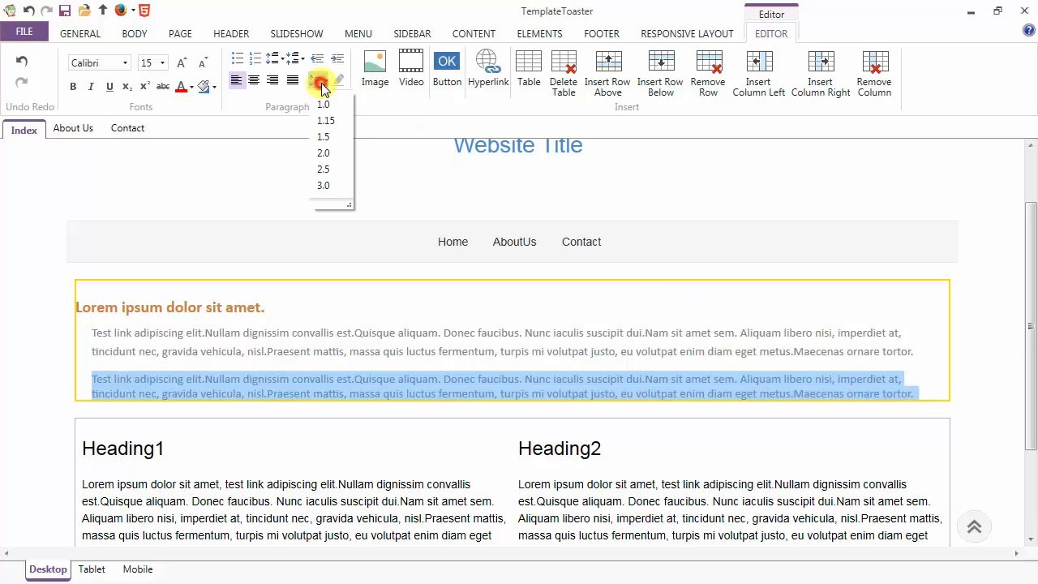
pyautogui.click(324, 136)
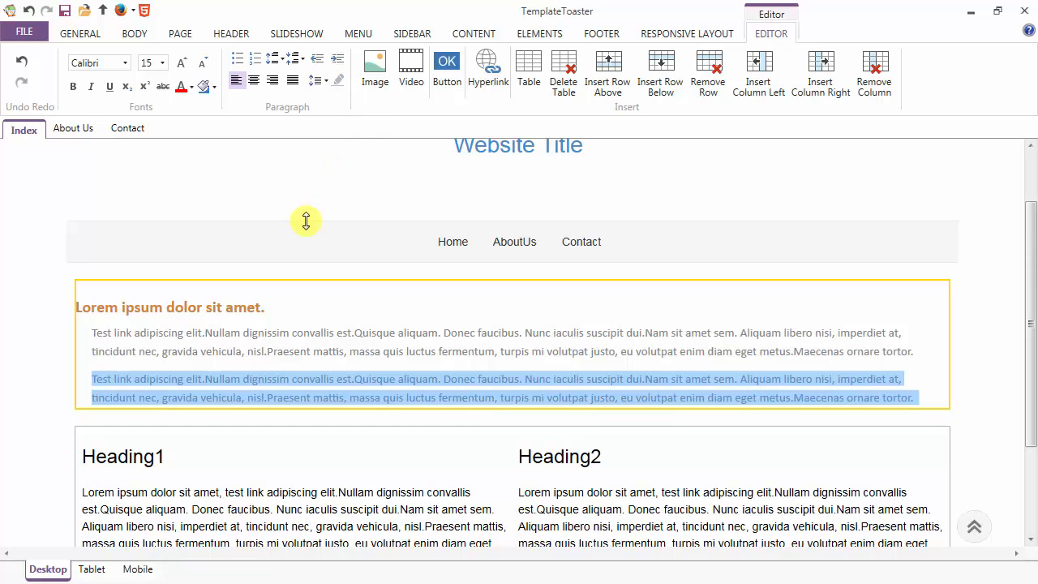
pyautogui.click(268, 311)
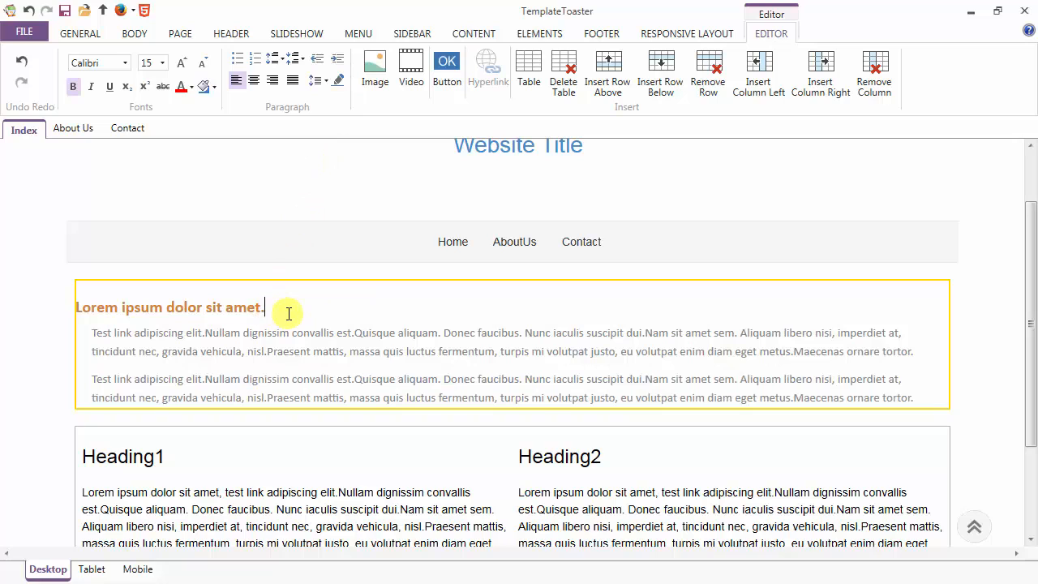
pyautogui.click(339, 82)
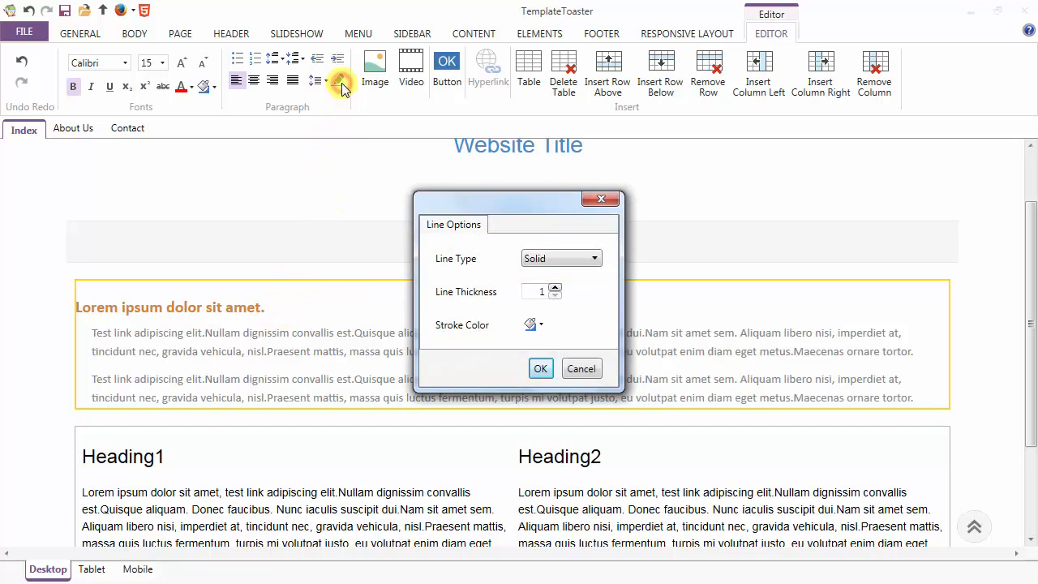
pyautogui.click(595, 259)
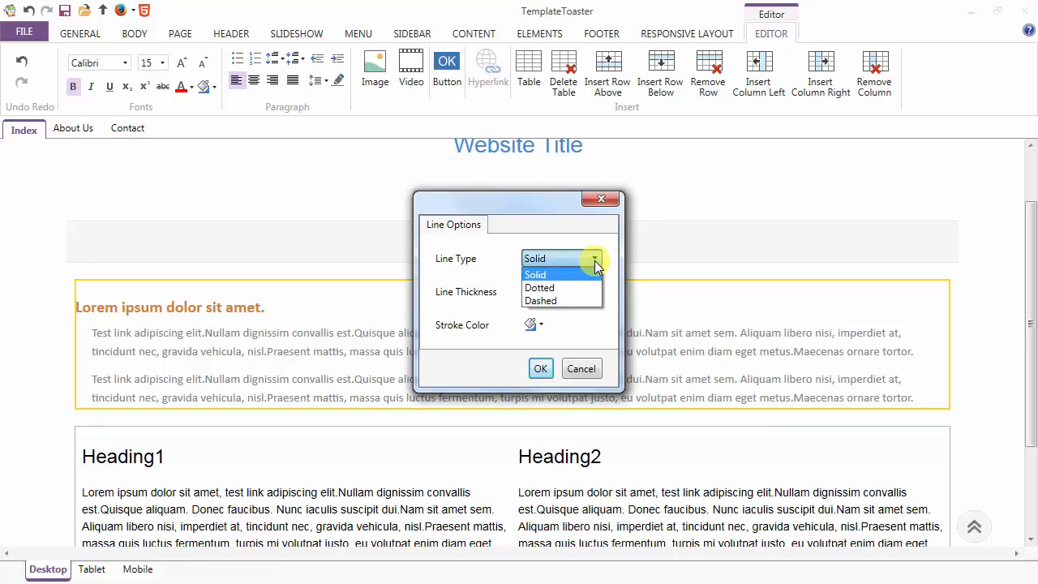
pyautogui.click(595, 259)
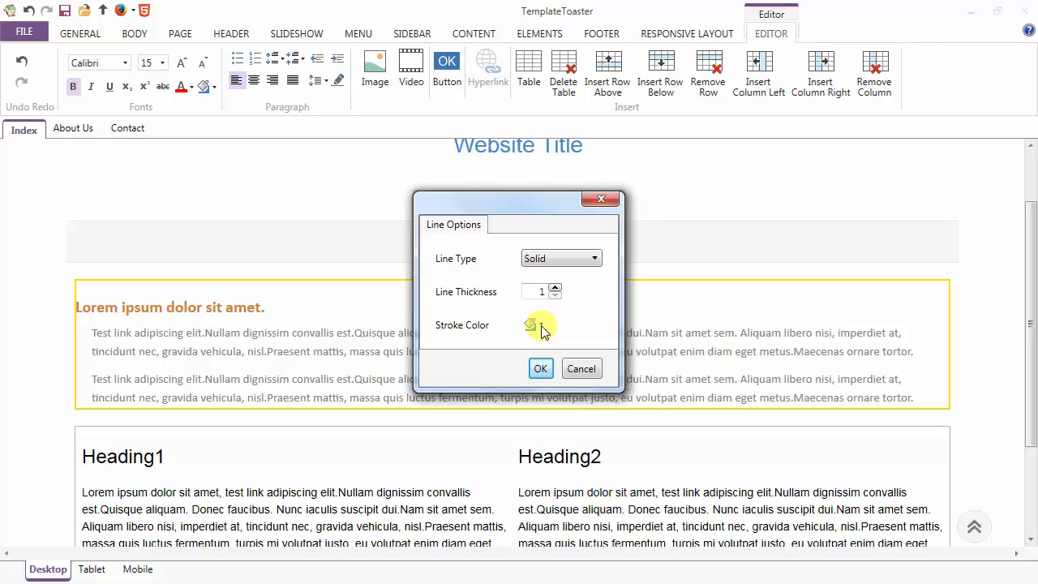
pyautogui.click(582, 369)
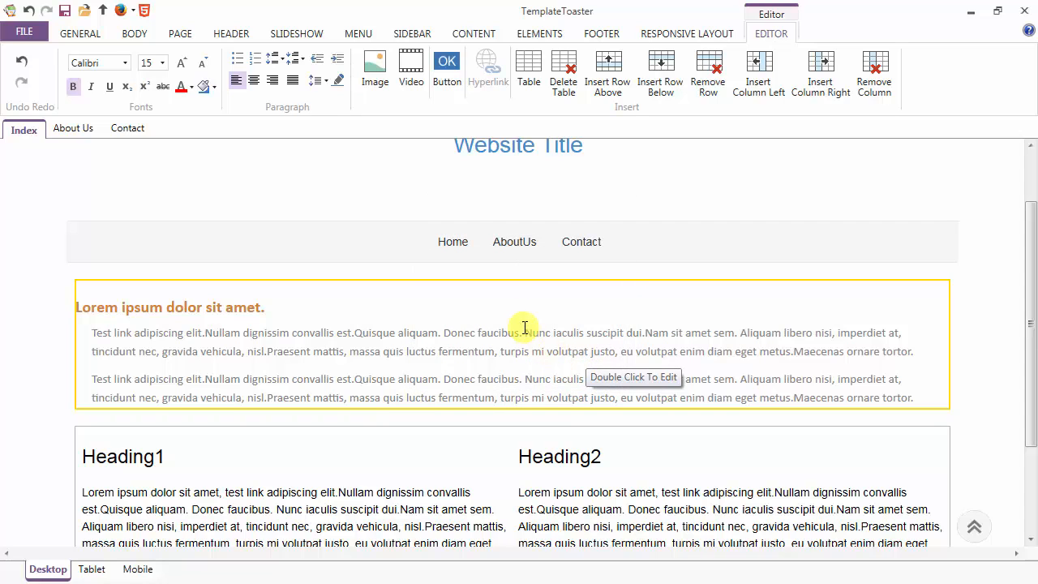
# - Start inserting a picture before the "Lorem ipsum dolor sit amet." heading and load myimage.jpg from D:\DEMO\Images unedited
pyautogui.click(373, 81)
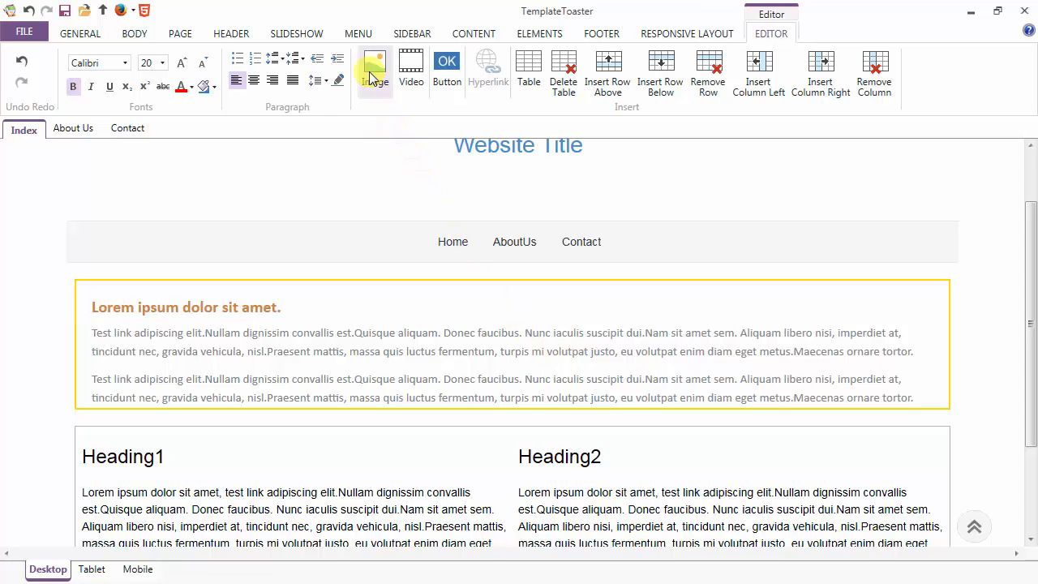
pyautogui.click(371, 77)
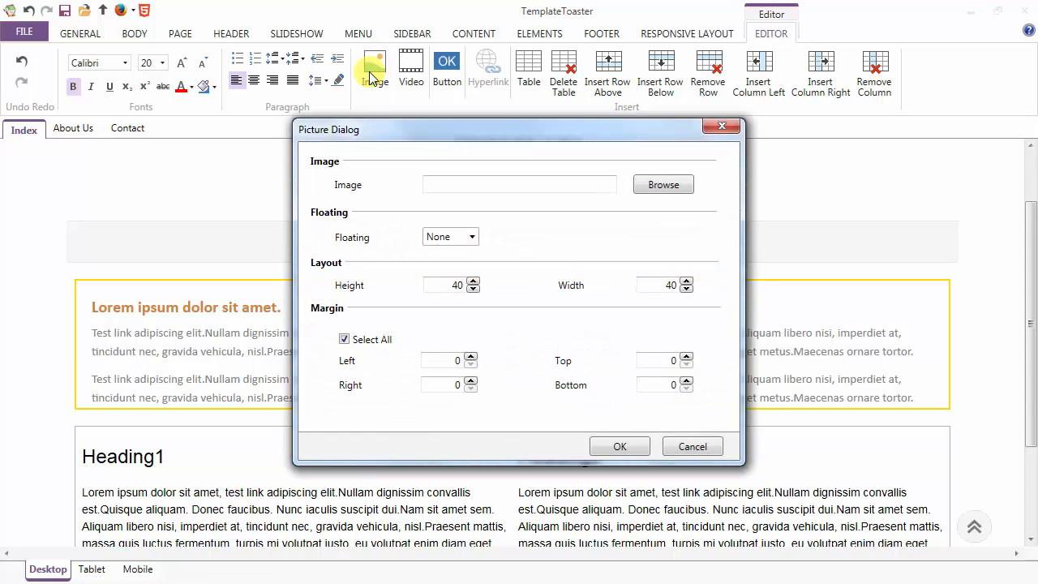
pyautogui.click(660, 185)
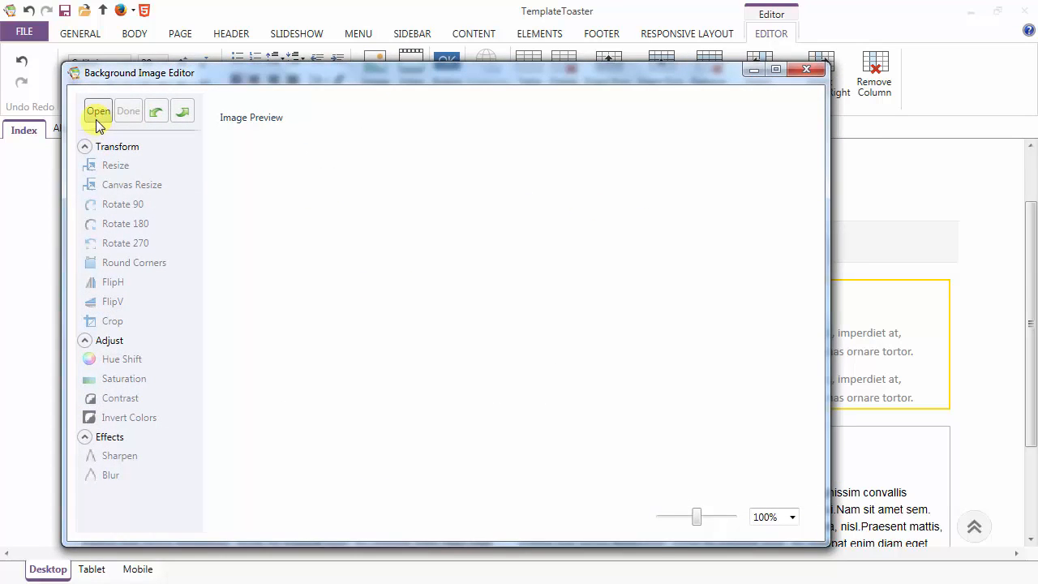
pyautogui.click(98, 111)
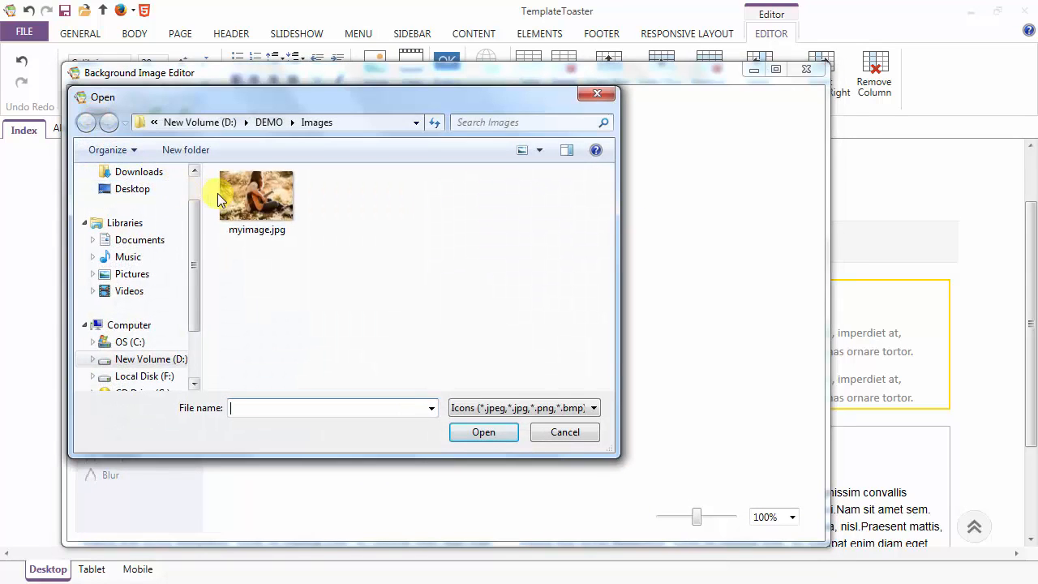
pyautogui.click(248, 197)
pyautogui.click(482, 434)
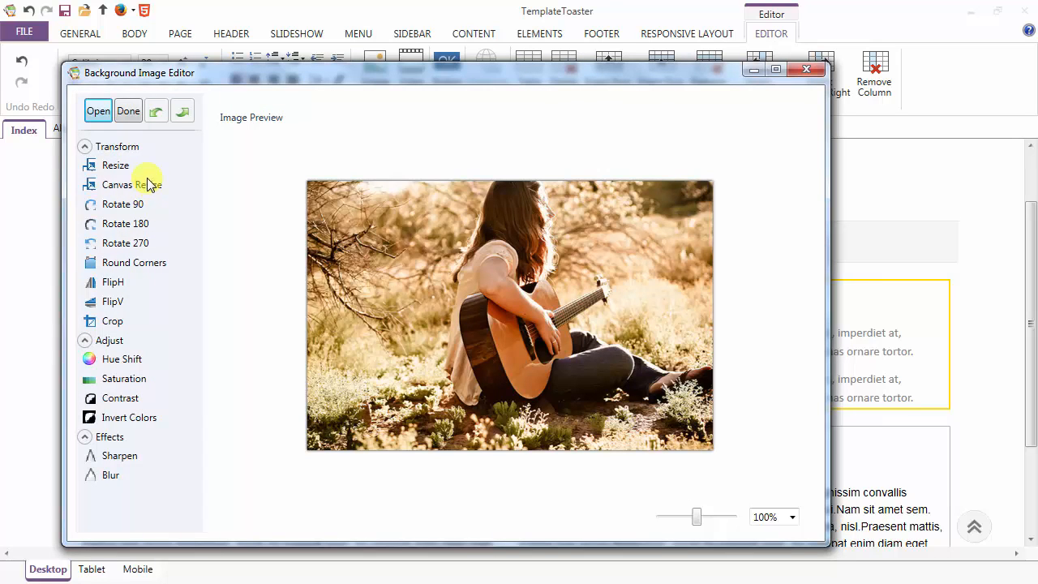
pyautogui.click(127, 112)
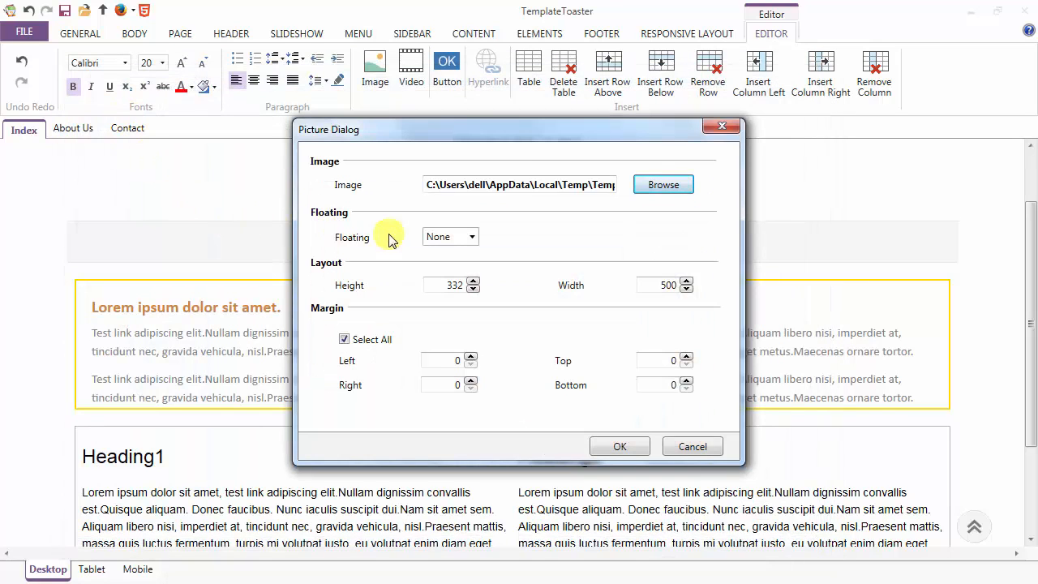
# - Set the picture's floating to Left, its height to 200 and its width to 300
pyautogui.click(470, 236)
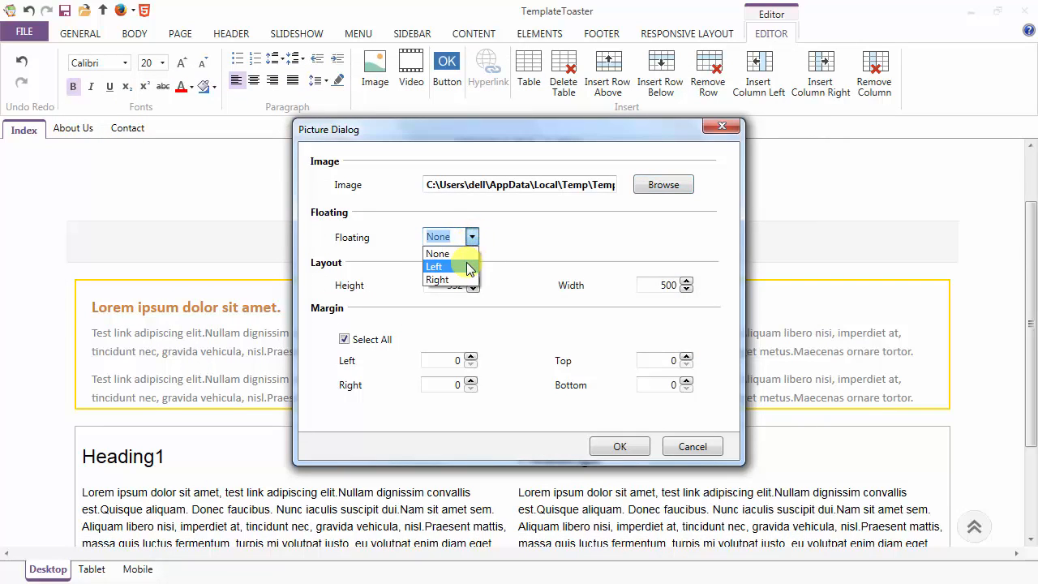
pyautogui.click(466, 261)
pyautogui.doubleClick(446, 285)
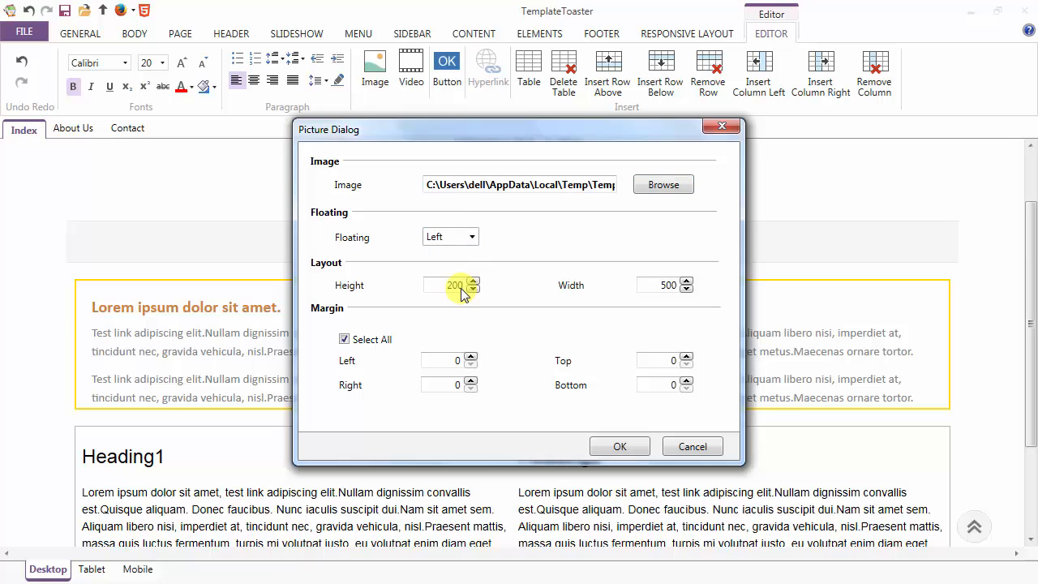
pyautogui.doubleClick(663, 285)
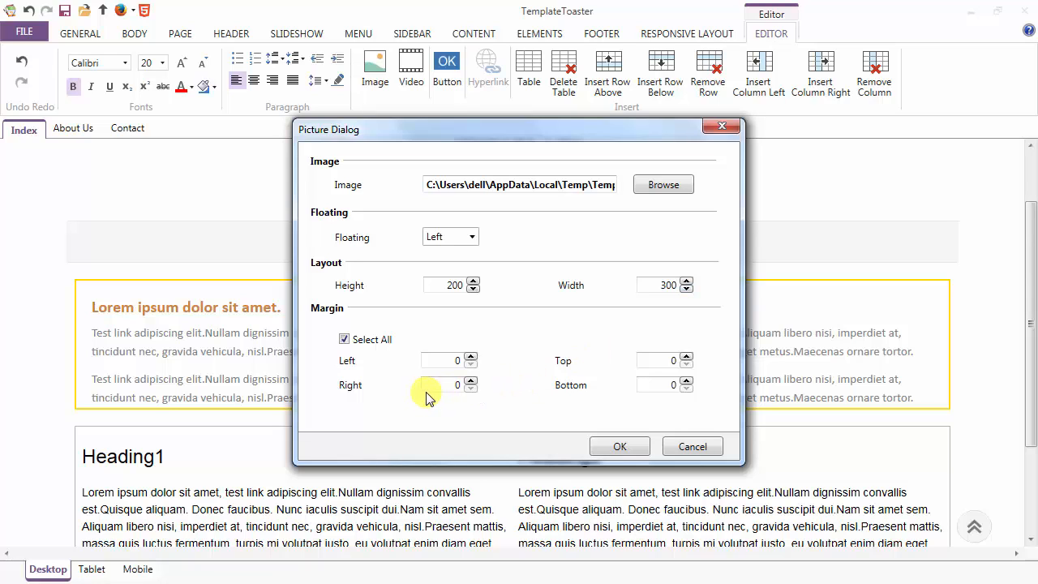
# - Set the picture's margins to 10 on all sides and insert it into the content area
pyautogui.click(471, 356)
pyautogui.click(471, 357)
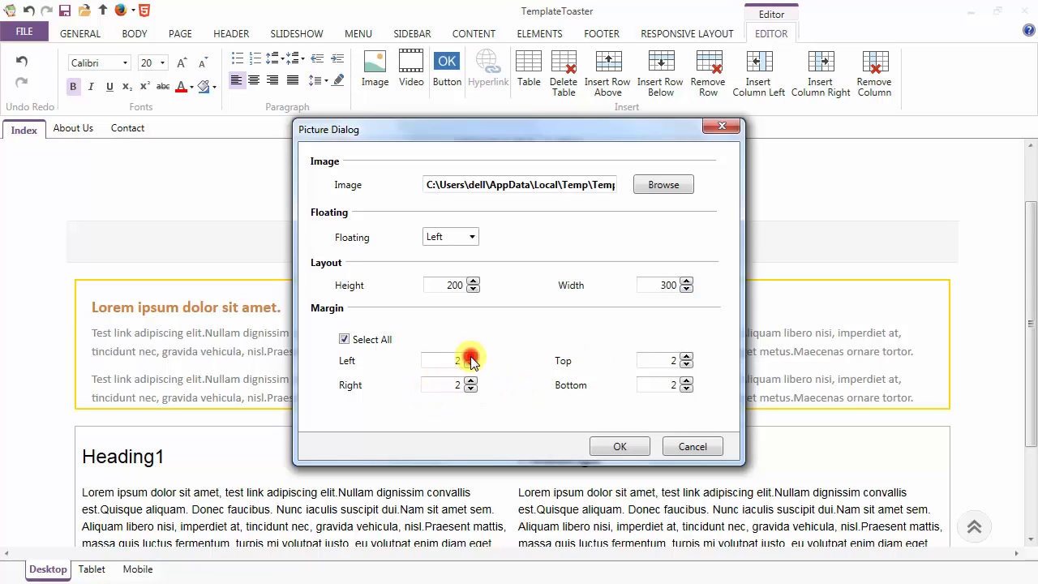
pyautogui.click(471, 357)
pyautogui.click(471, 356)
pyautogui.click(471, 357)
pyautogui.click(471, 356)
pyautogui.click(471, 357)
pyautogui.click(471, 357)
pyautogui.click(471, 357)
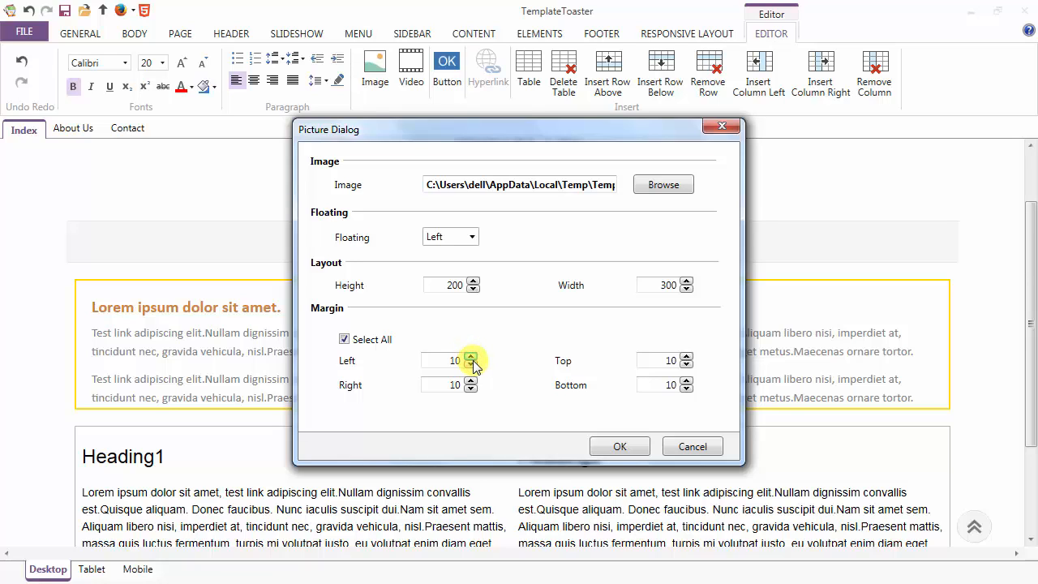
pyautogui.click(620, 447)
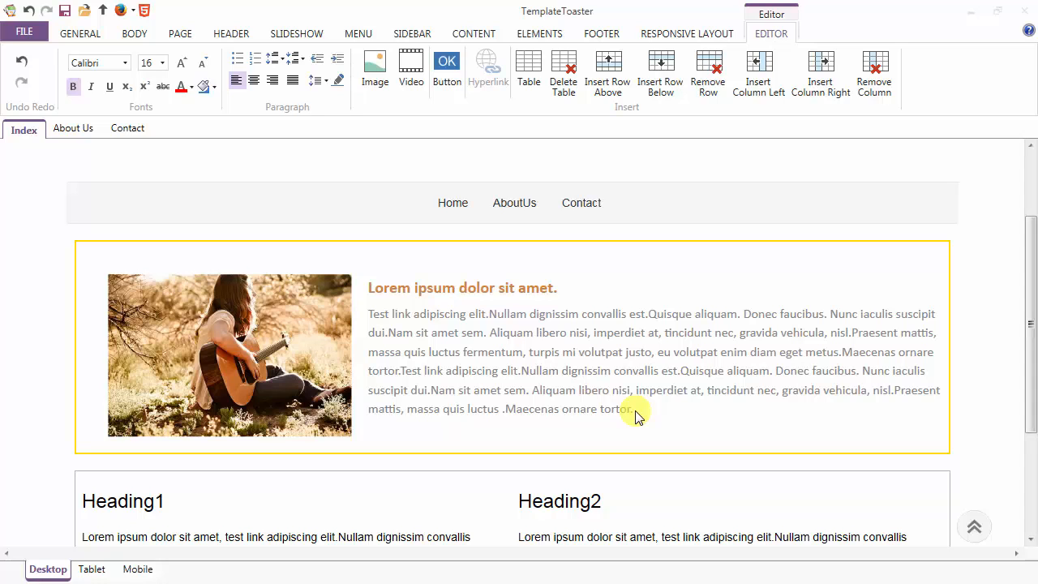
pyautogui.click(635, 412)
pyautogui.click(452, 71)
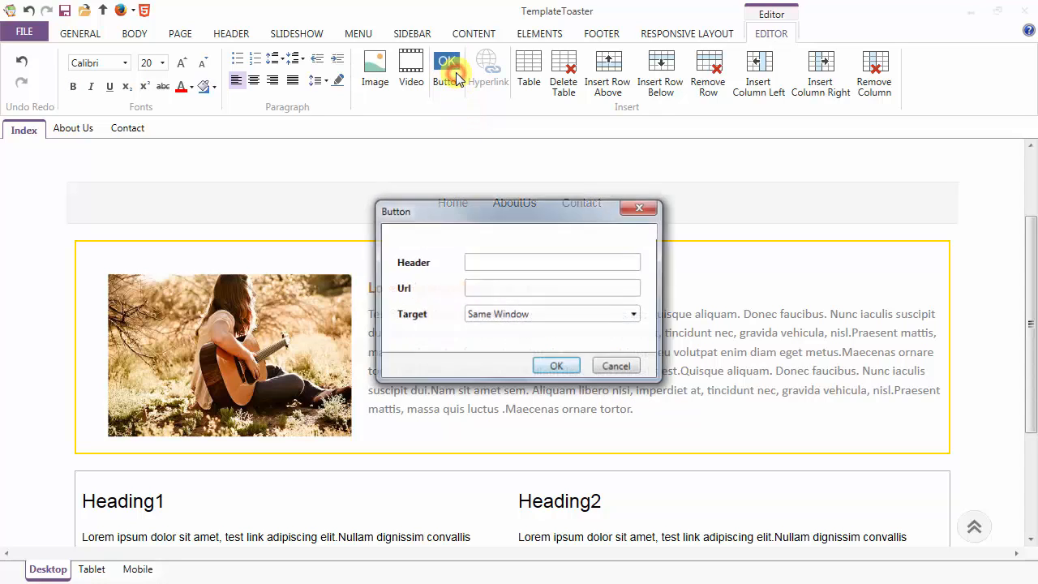
pyautogui.click(483, 263)
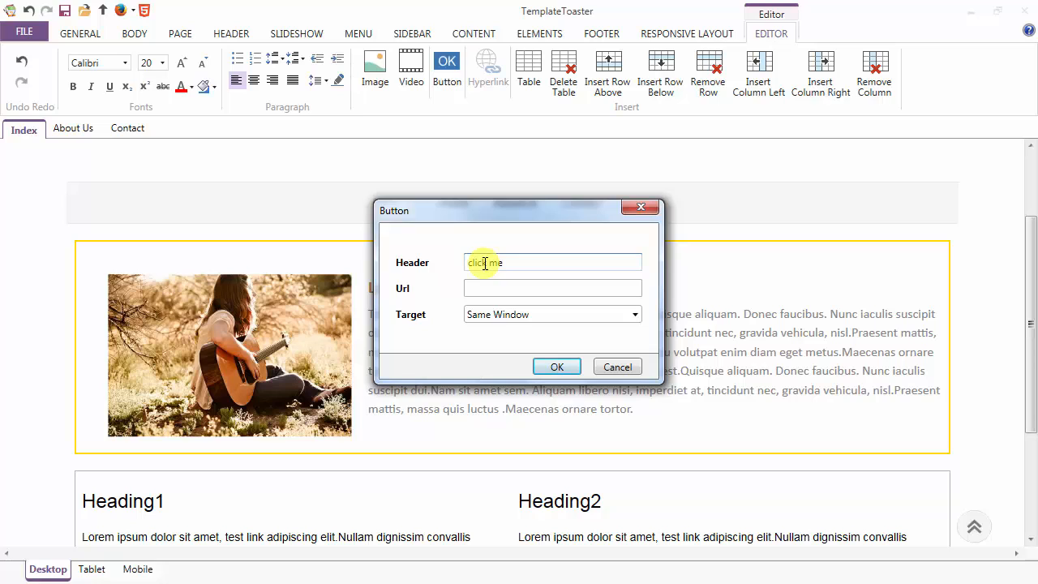
pyautogui.click(479, 288)
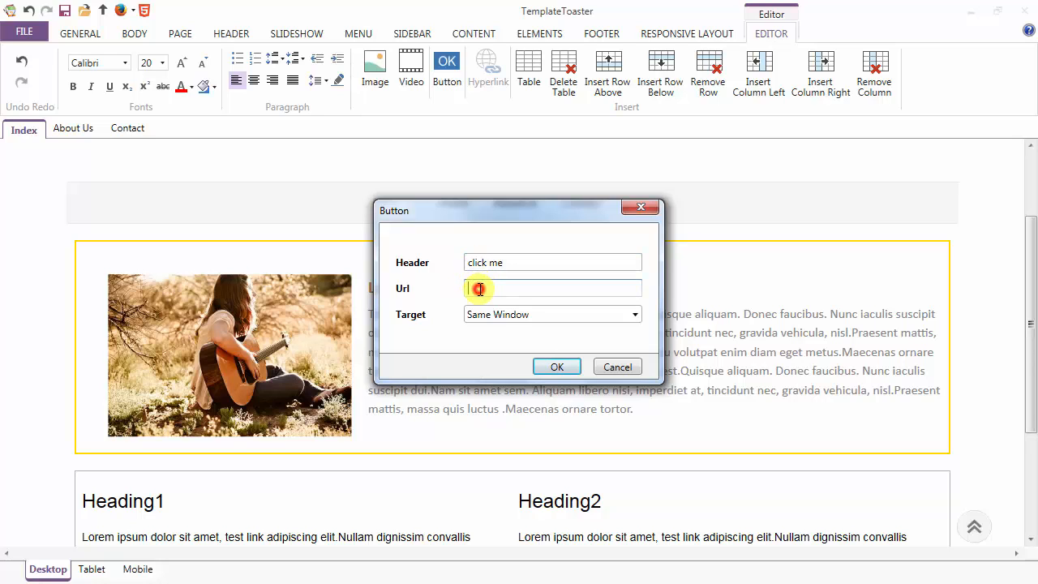
pyautogui.write('https://www.google.com')
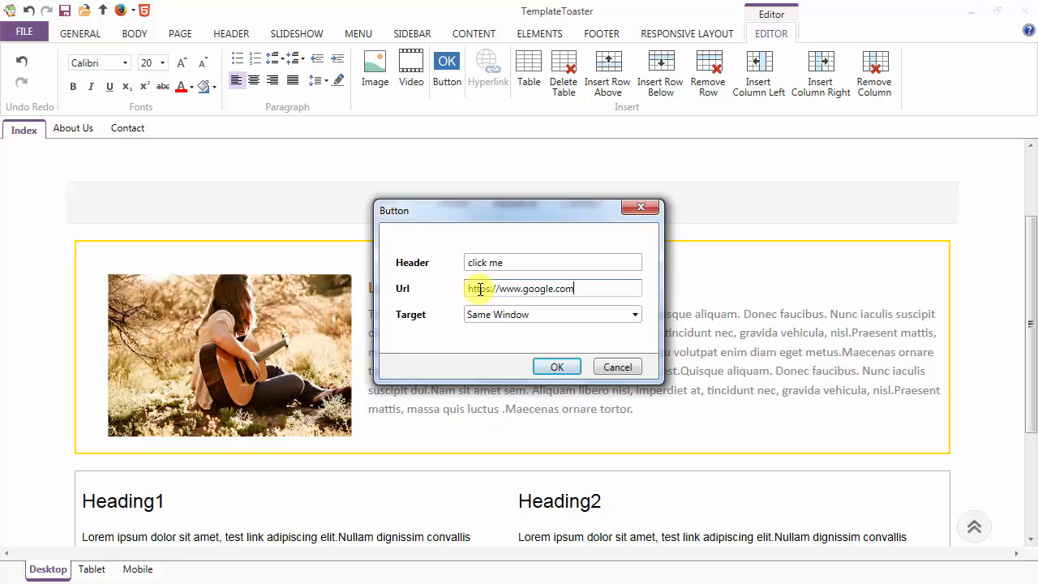
pyautogui.click(635, 317)
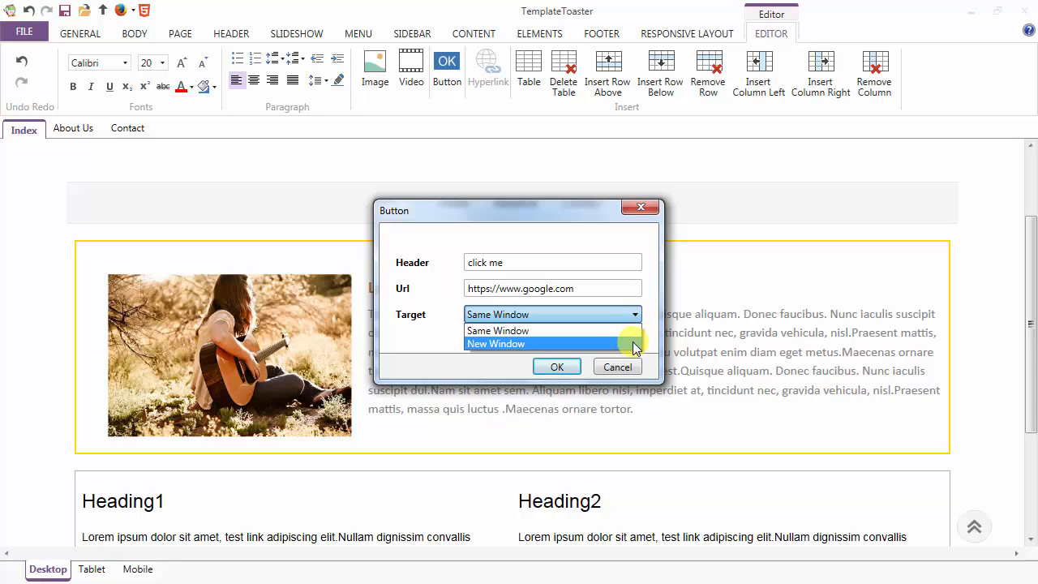
pyautogui.click(632, 330)
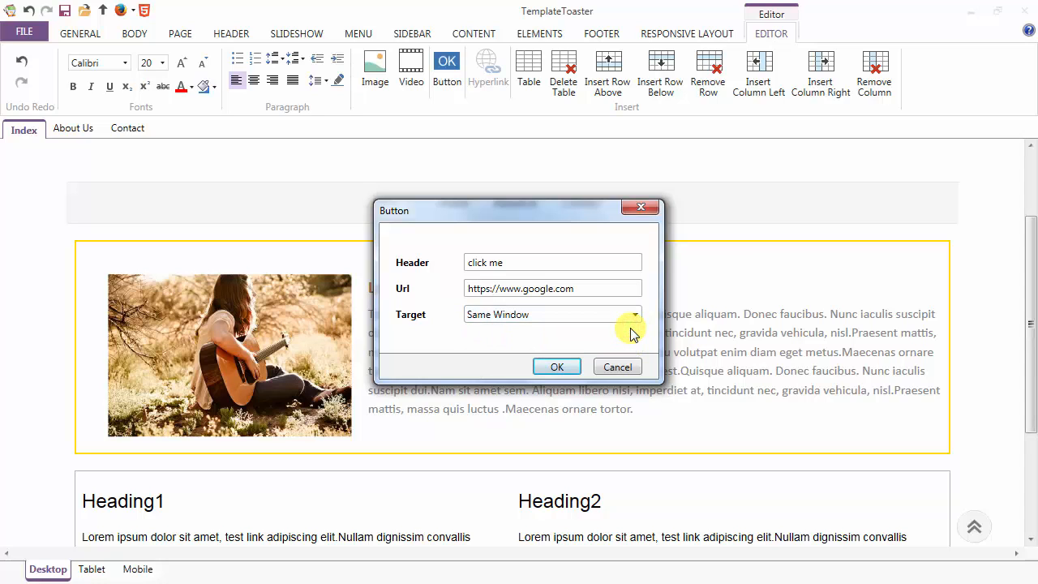
pyautogui.click(565, 367)
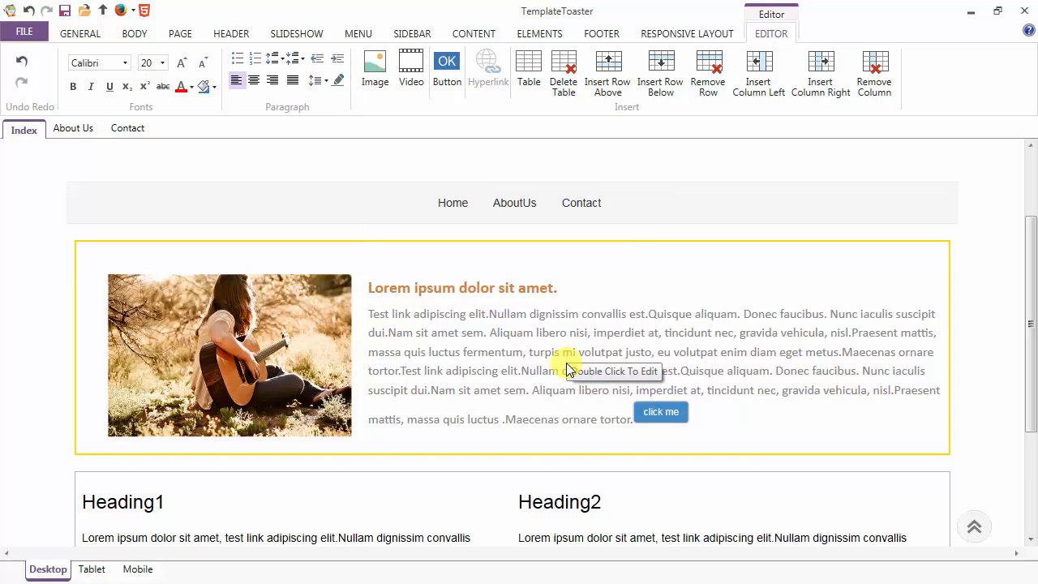
pyautogui.press('Return')
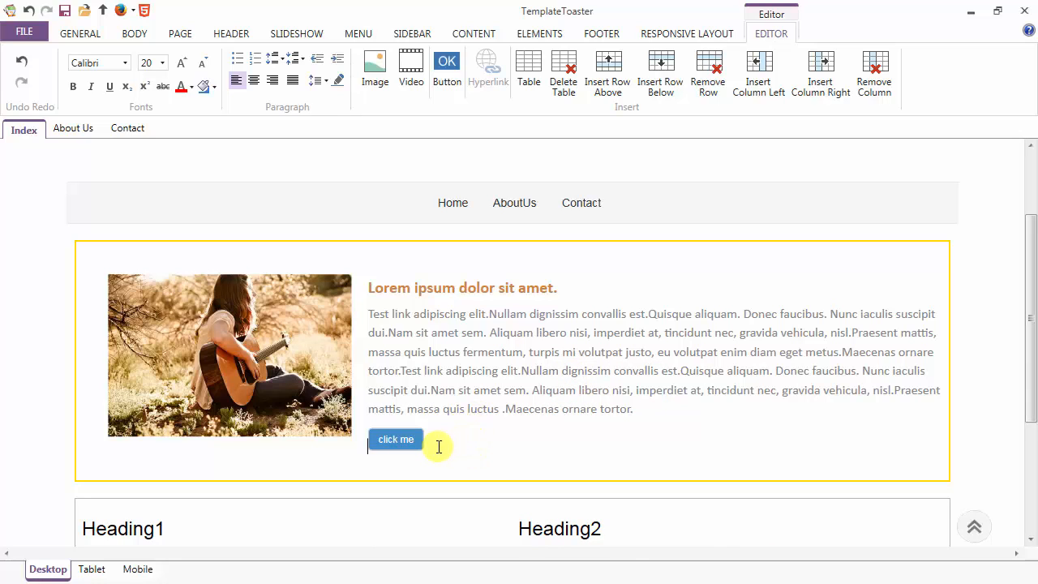
# - Apply the square-cornered blue gradient preset from the second row to the "click me" button
pyautogui.click(535, 37)
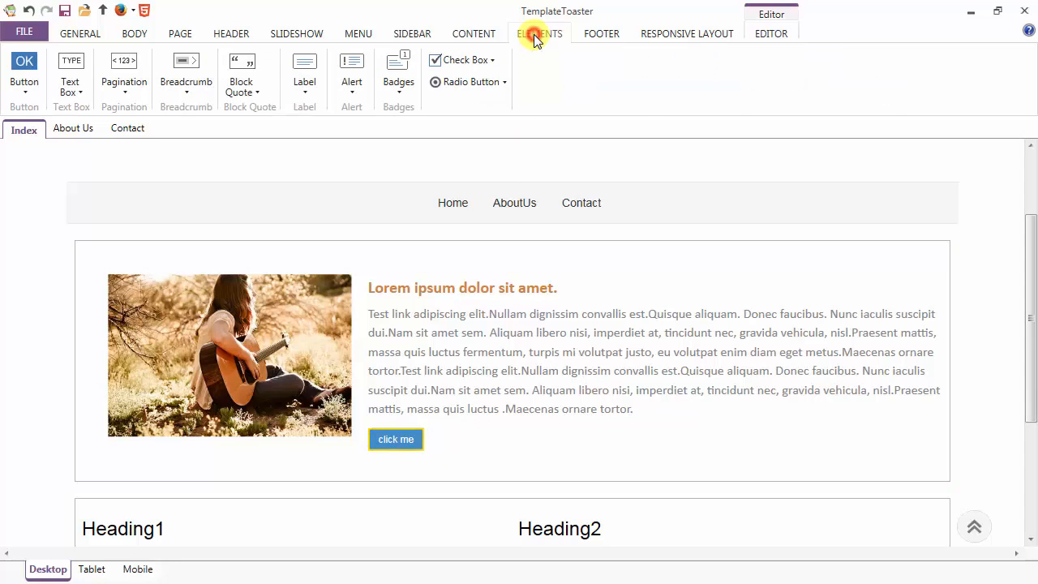
pyautogui.click(24, 76)
pyautogui.moveTo(18, 107)
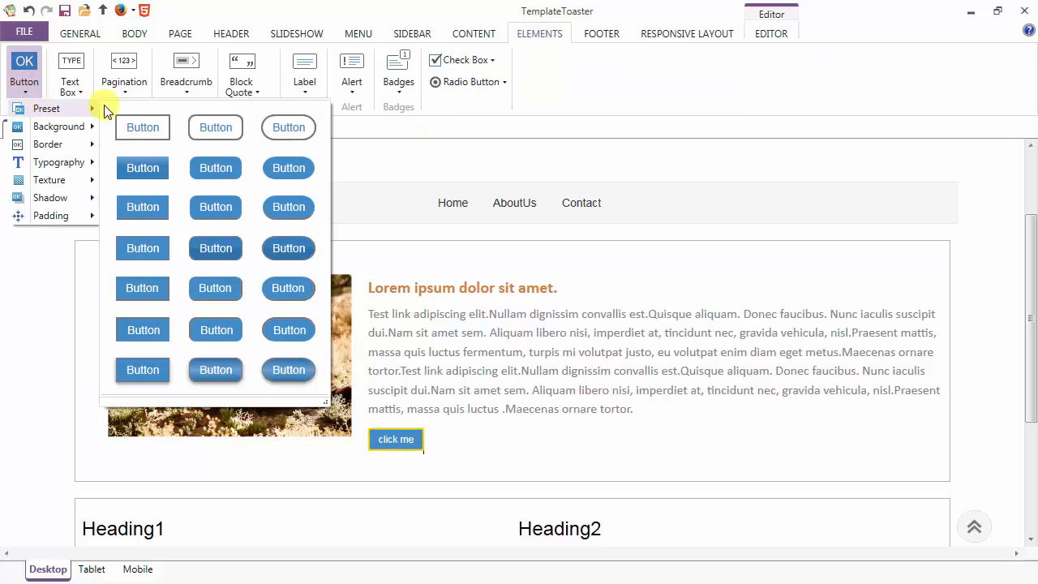
pyautogui.click(131, 167)
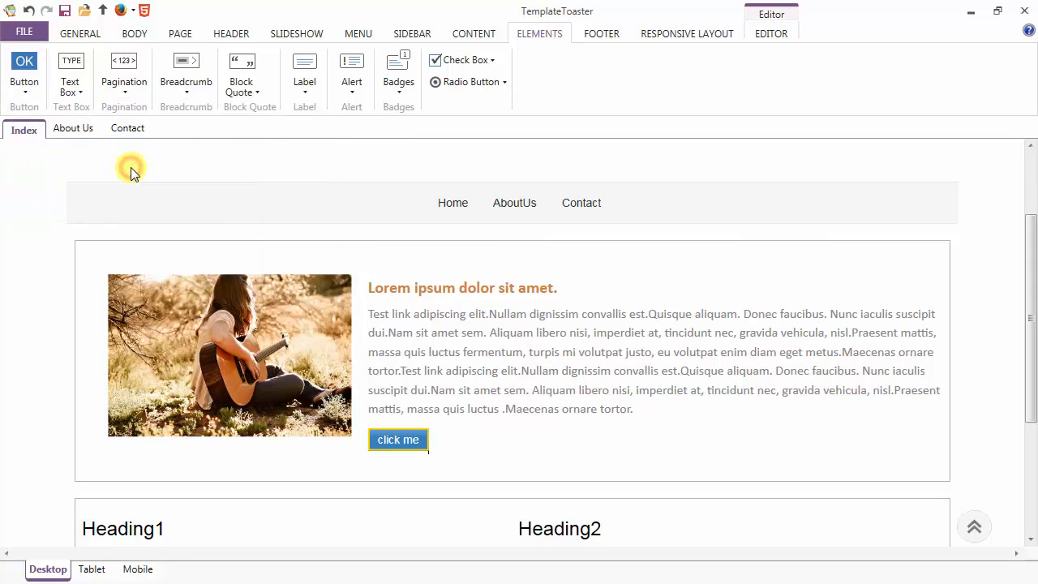
# - Set the button's normal background to the orange-brown standard color
pyautogui.click(33, 80)
pyautogui.moveTo(37, 126)
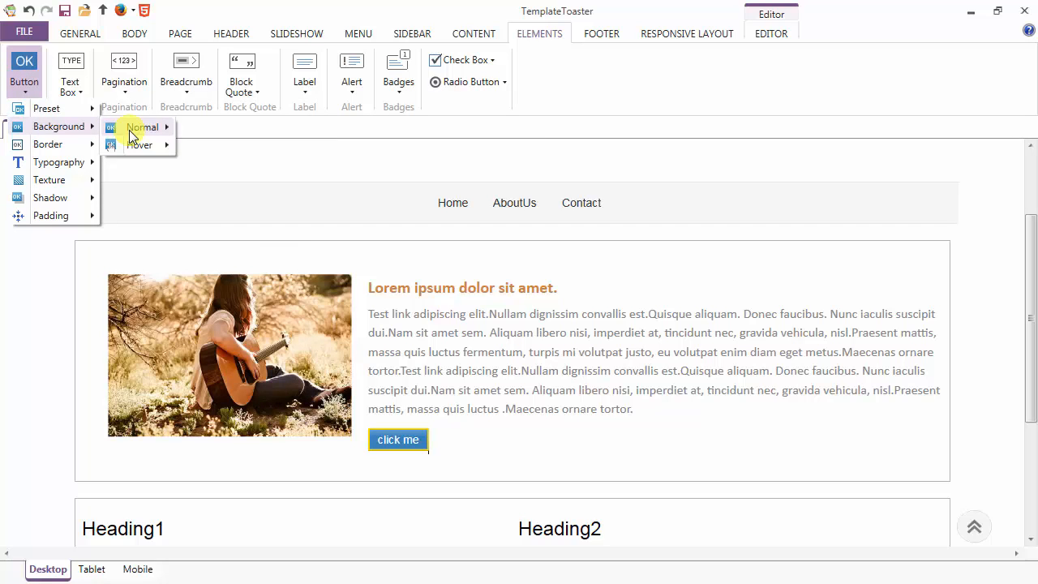
pyautogui.moveTo(123, 129)
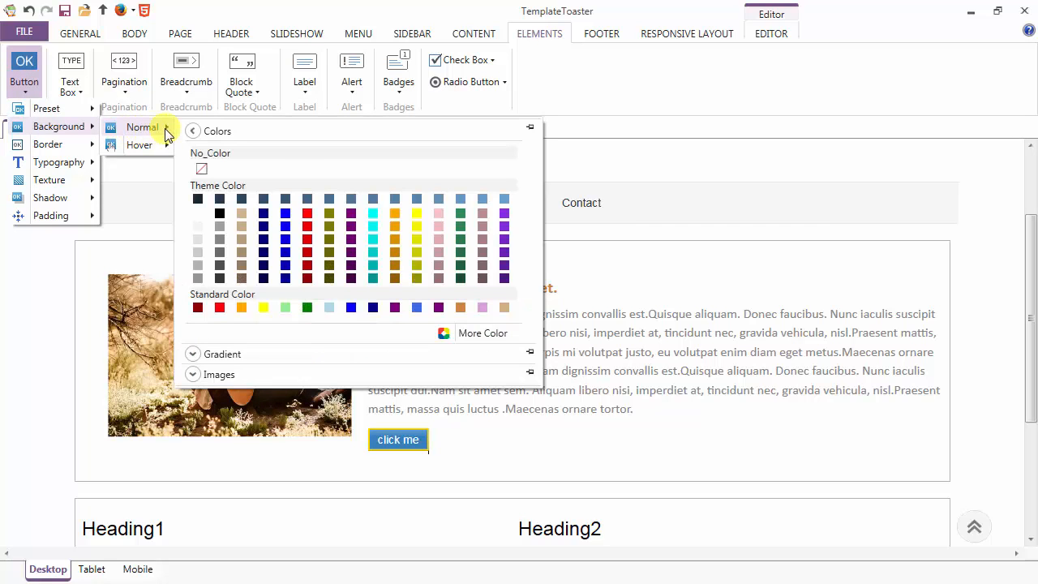
pyautogui.click(463, 305)
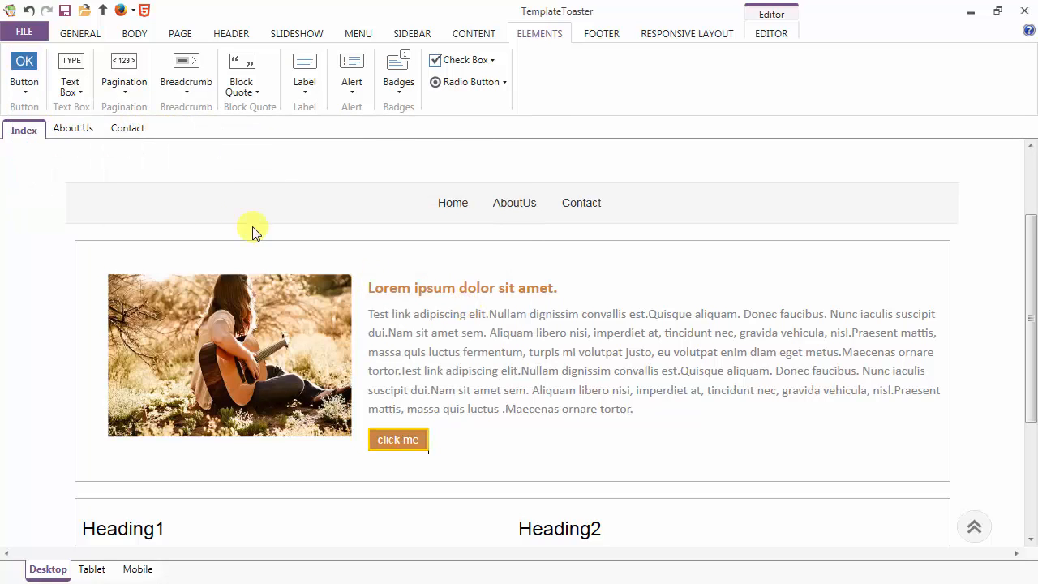
# - Set the button's hover background to a dark grey theme color
pyautogui.click(24, 83)
pyautogui.moveTo(28, 126)
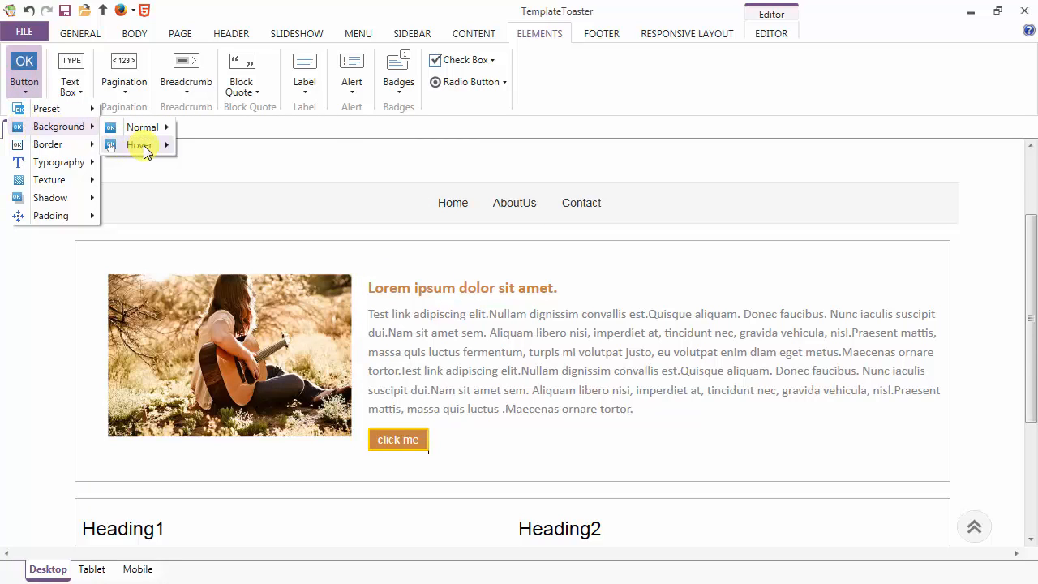
pyautogui.moveTo(166, 144)
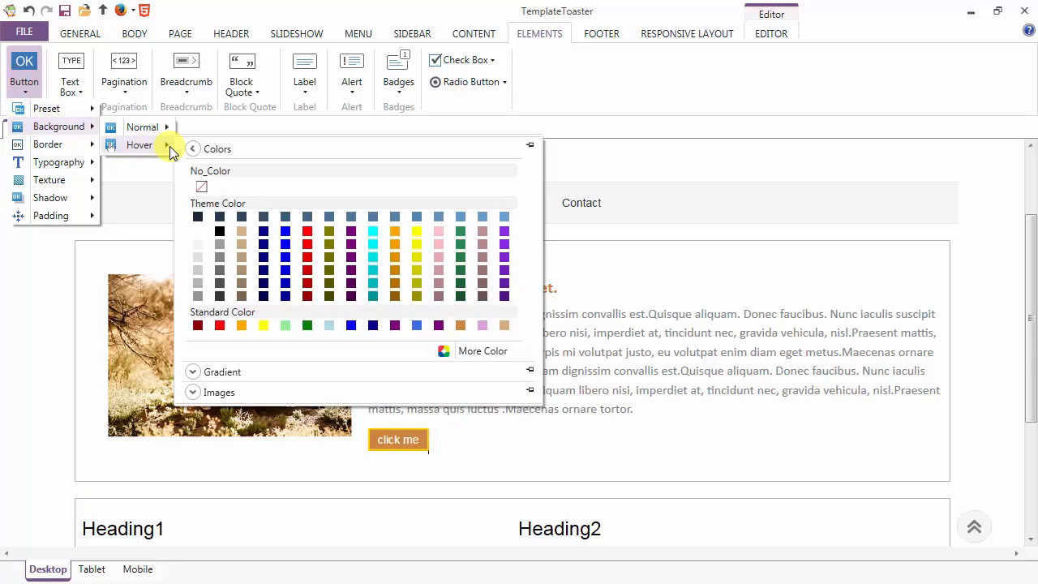
pyautogui.click(216, 268)
# - Set the "click me" button's normal border thickness to 1 px and open its normal border color choices
pyautogui.click(25, 75)
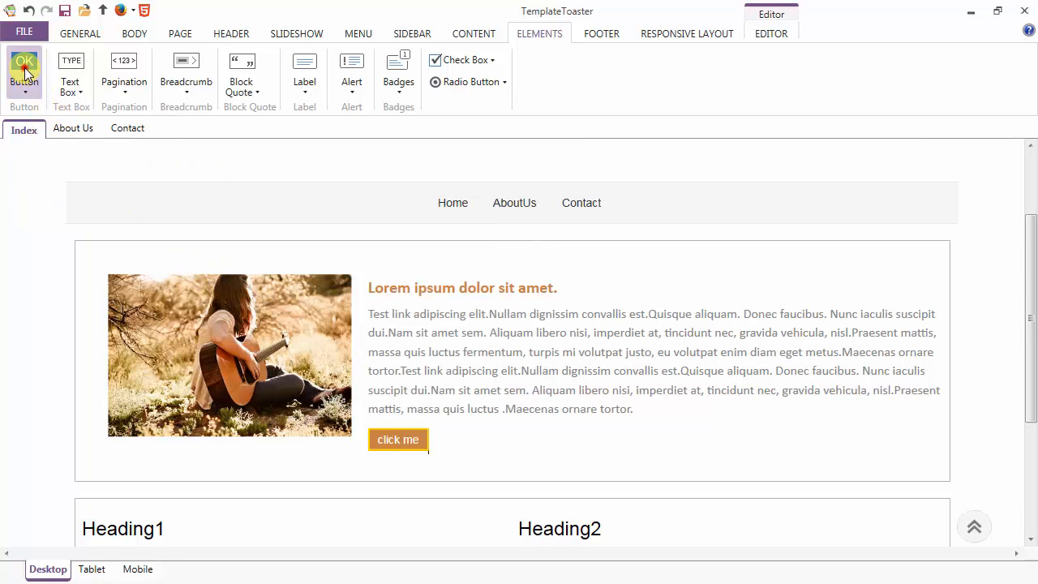
pyautogui.moveTo(21, 144)
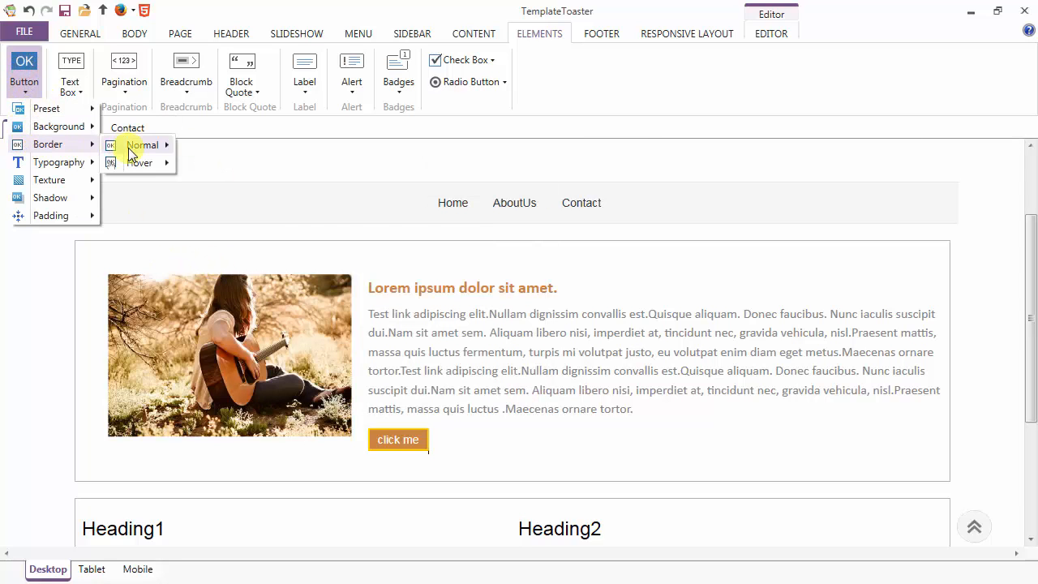
pyautogui.moveTo(130, 150)
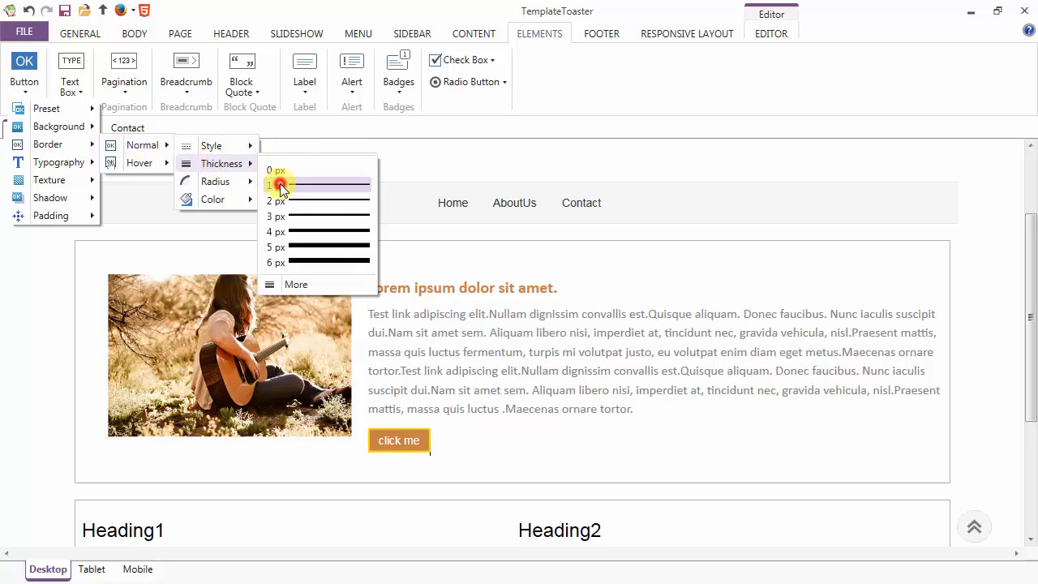
pyautogui.click(278, 183)
pyautogui.click(25, 87)
pyautogui.moveTo(20, 143)
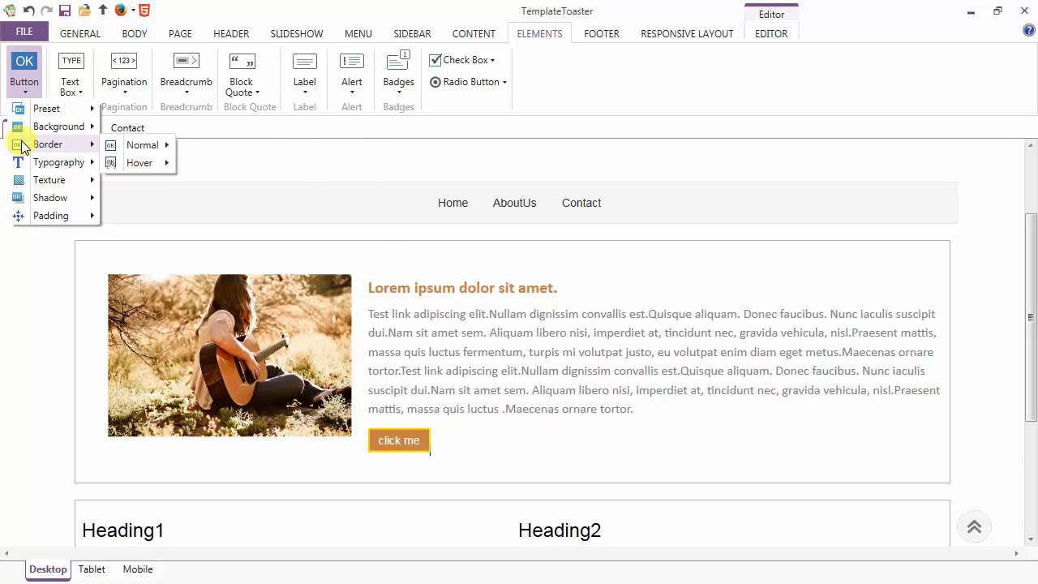
pyautogui.moveTo(146, 147)
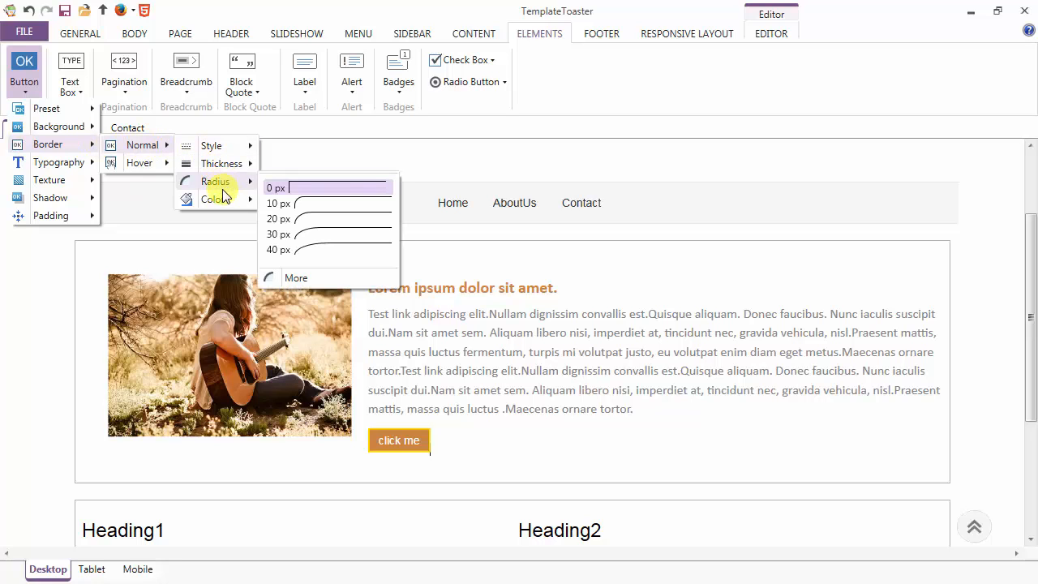
pyautogui.moveTo(223, 196)
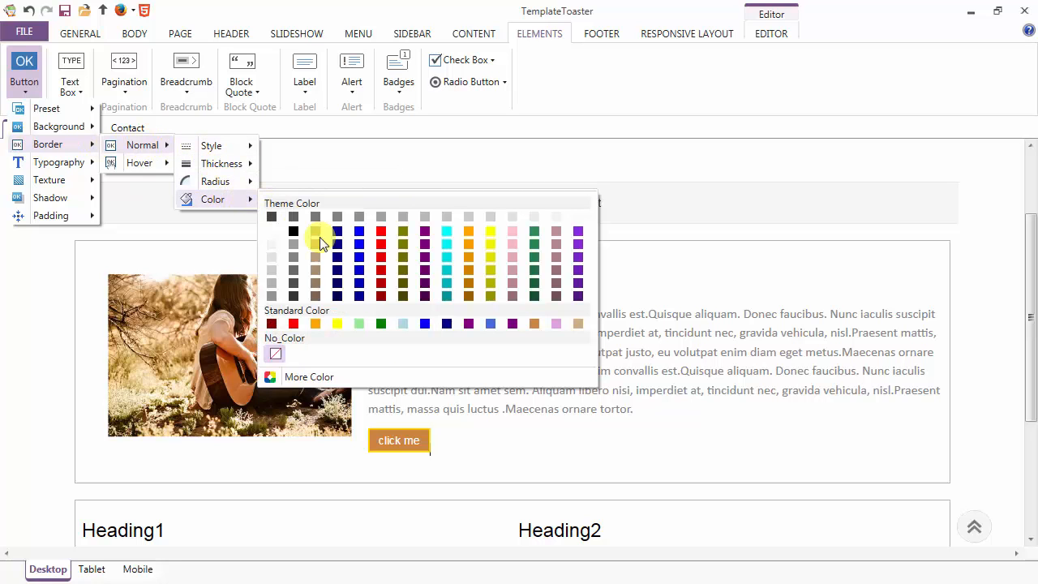
# - Set the "click me" button's hover border radius to 0 px
pyautogui.click(23, 72)
pyautogui.moveTo(21, 146)
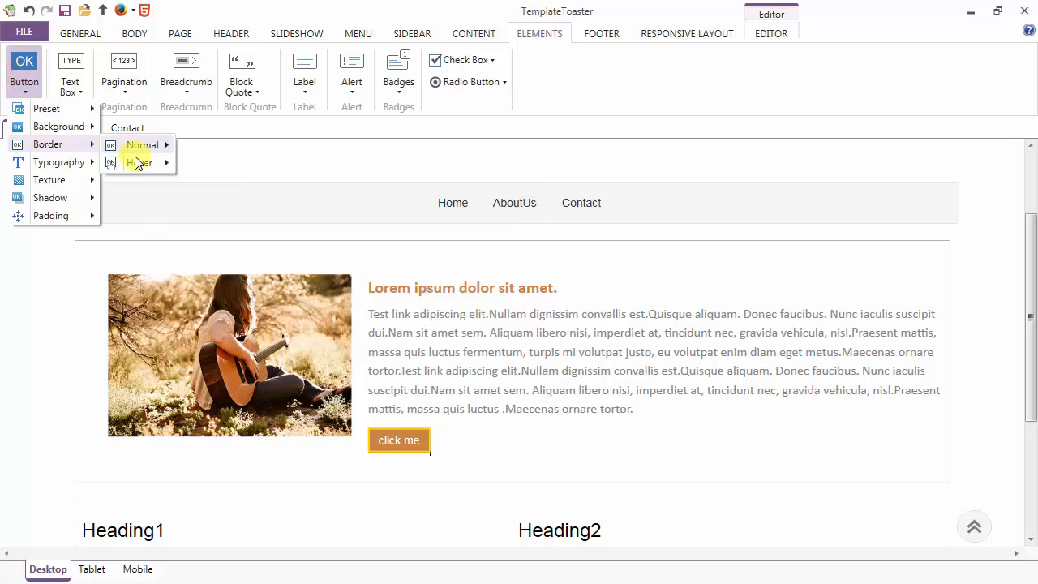
pyautogui.moveTo(137, 162)
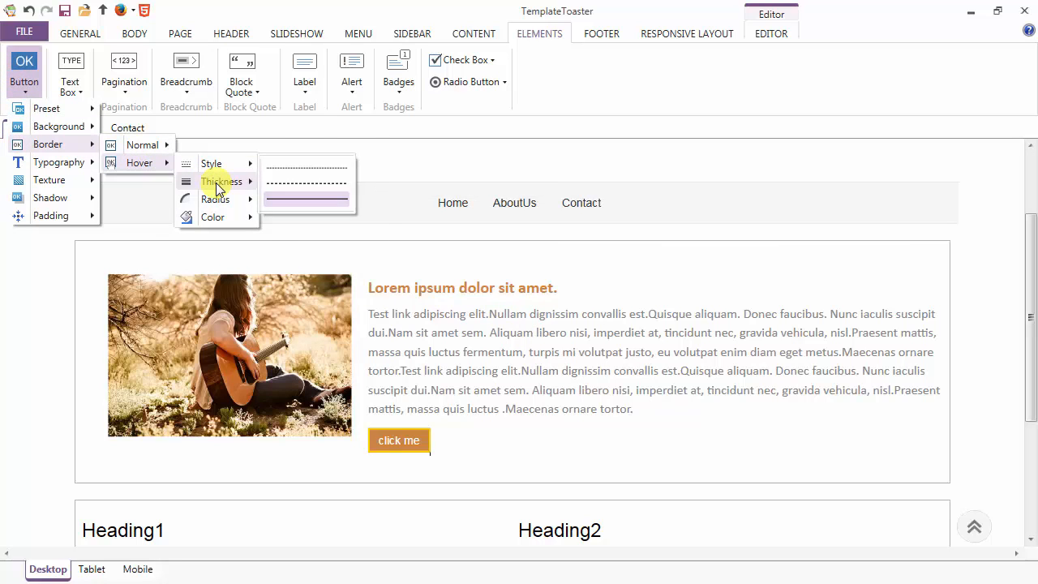
pyautogui.moveTo(239, 207)
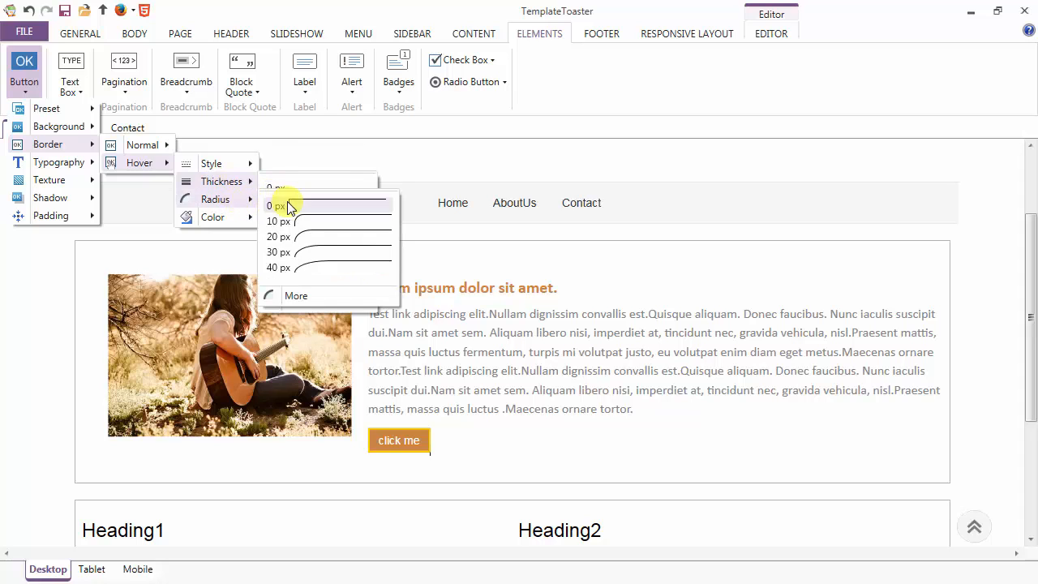
pyautogui.click(285, 204)
# - Set the "click me" button's hover border color to a dark grey theme color
pyautogui.click(22, 68)
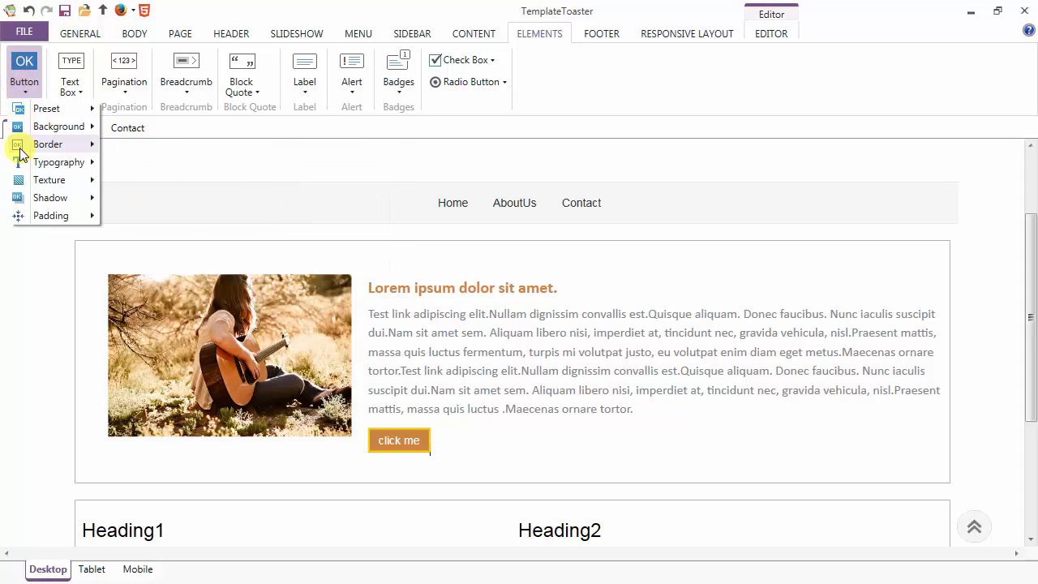
pyautogui.moveTo(21, 144)
pyautogui.moveTo(123, 163)
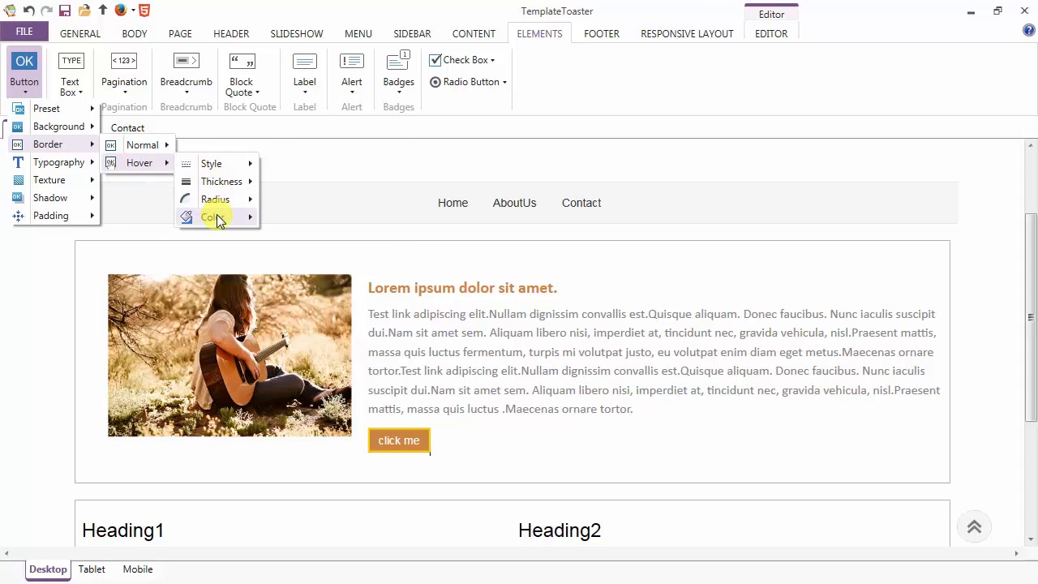
pyautogui.moveTo(217, 214)
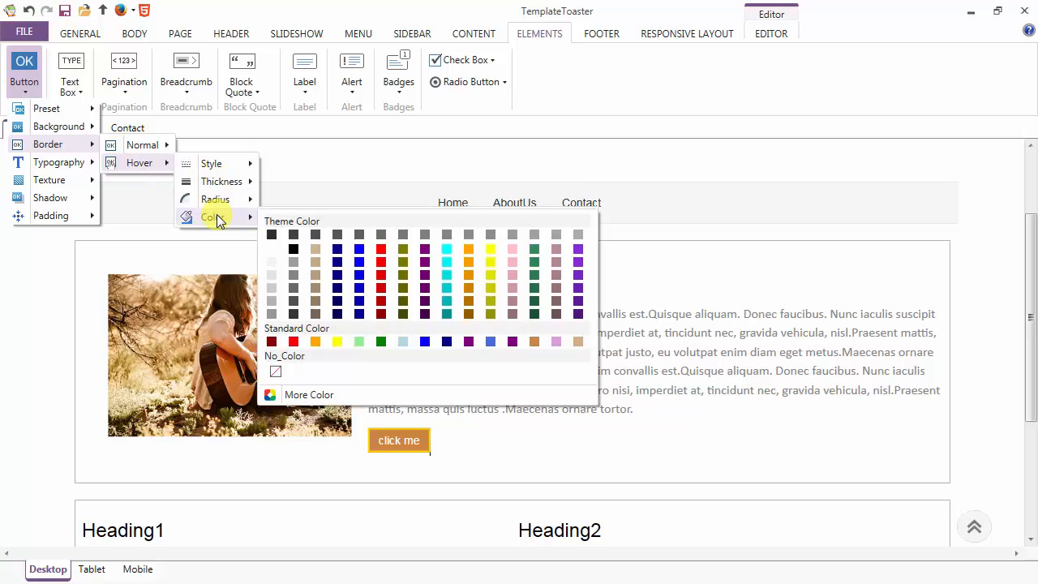
pyautogui.click(291, 283)
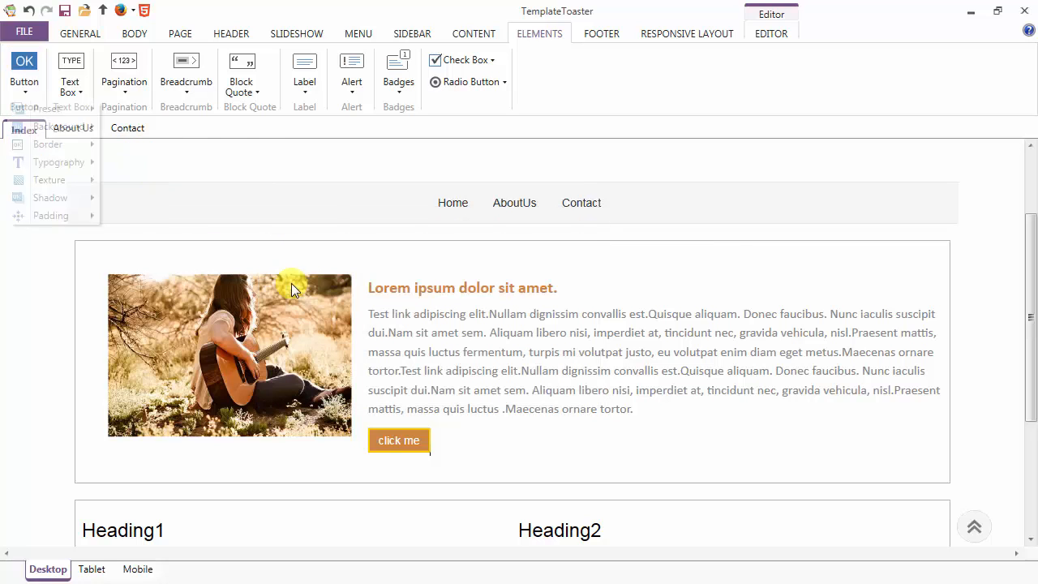
# - Set the font size of the "click me" button's hover text to 14
pyautogui.click(26, 68)
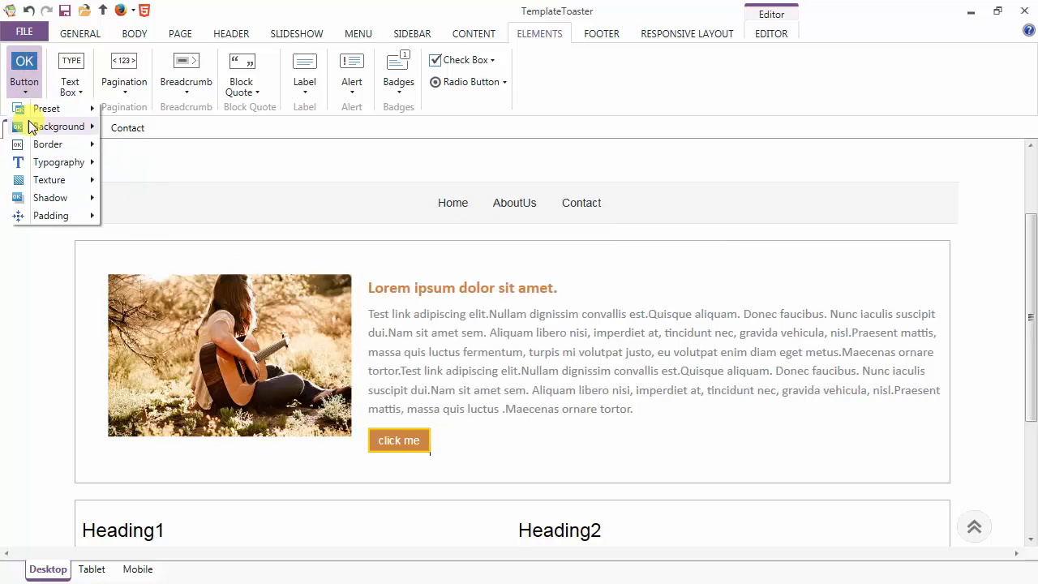
pyautogui.moveTo(34, 163)
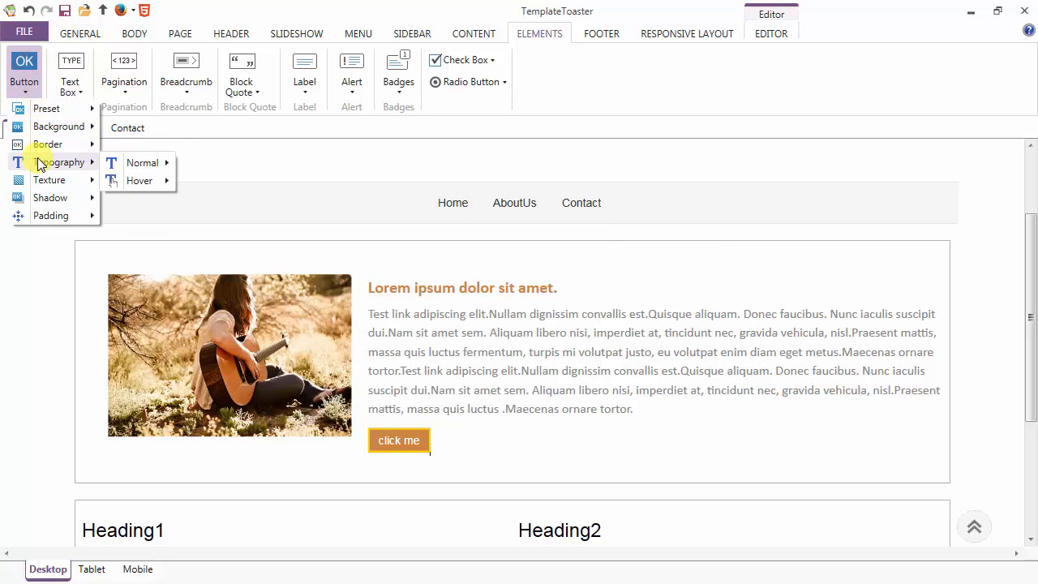
pyautogui.moveTo(139, 163)
pyautogui.moveTo(217, 167)
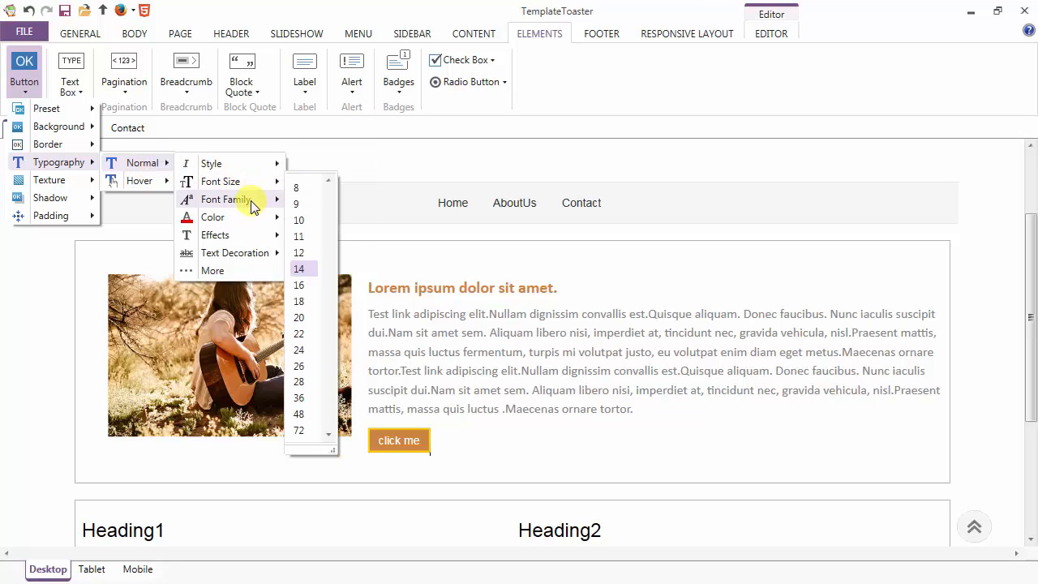
pyautogui.moveTo(254, 222)
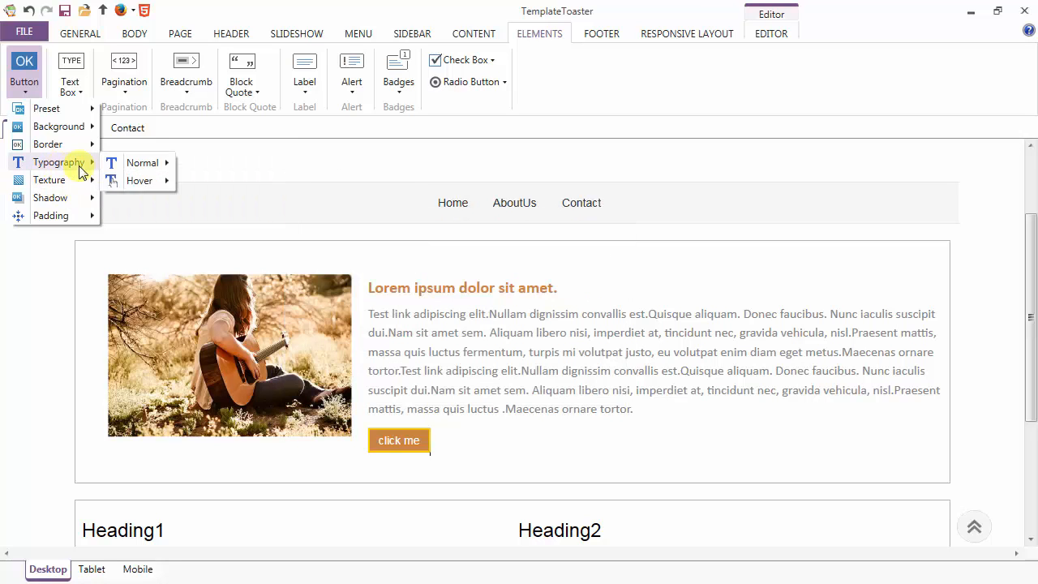
pyautogui.moveTo(117, 179)
pyautogui.moveTo(215, 191)
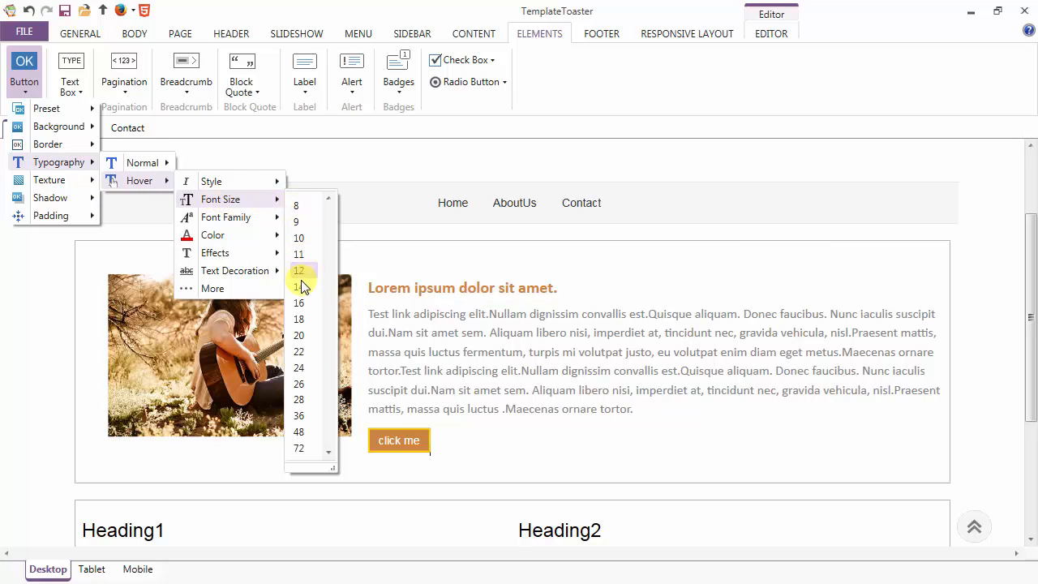
pyautogui.click(302, 287)
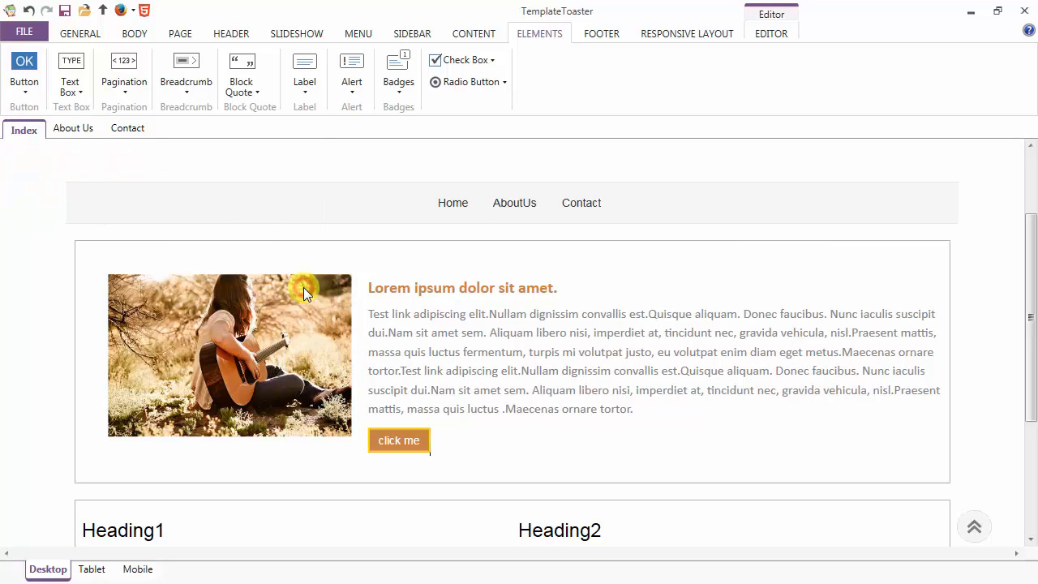
# - Set the "click me" button's hover text color to the white theme color
pyautogui.click(24, 81)
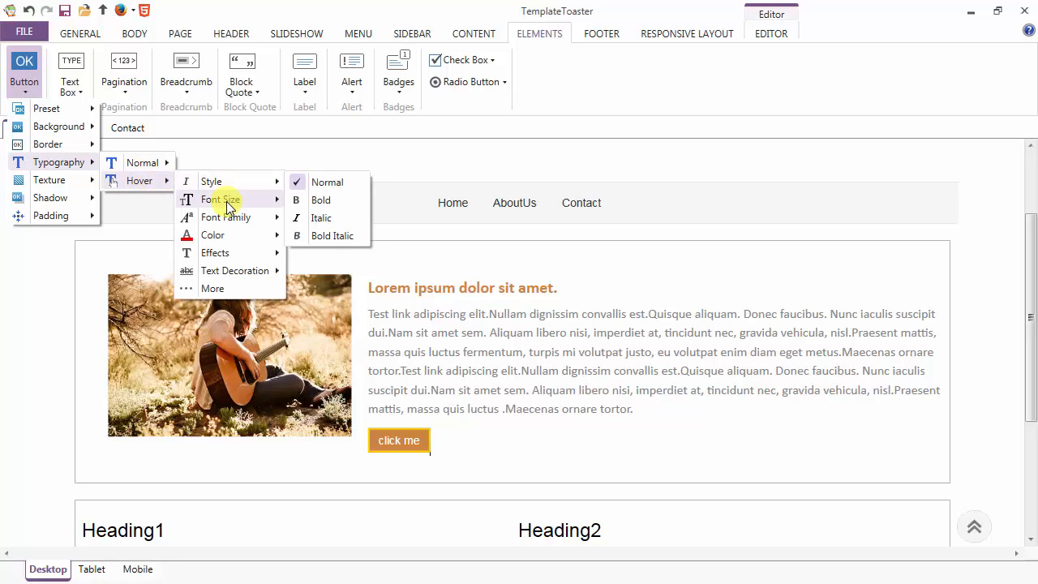
pyautogui.moveTo(227, 201)
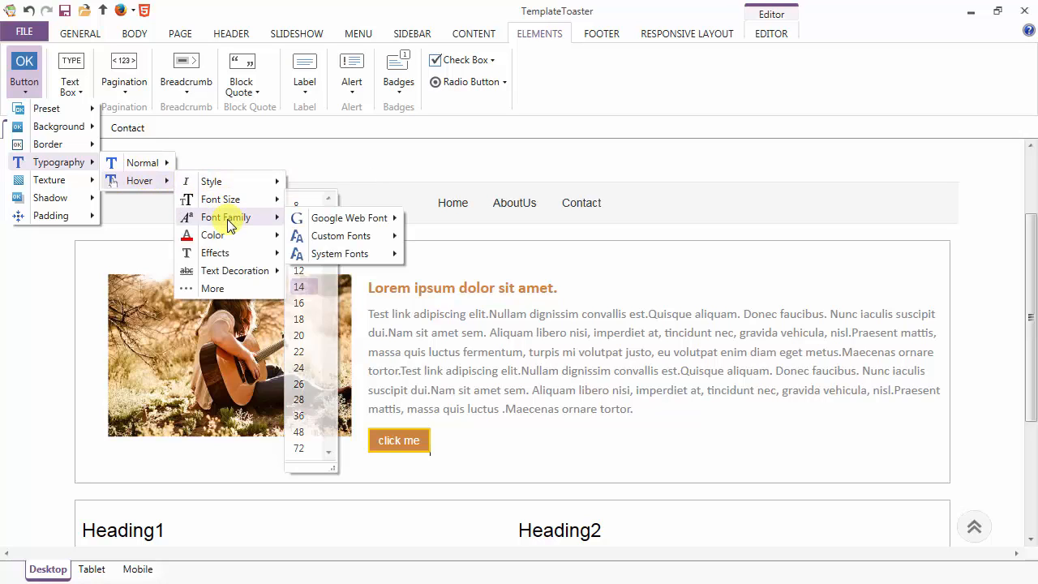
pyautogui.moveTo(223, 243)
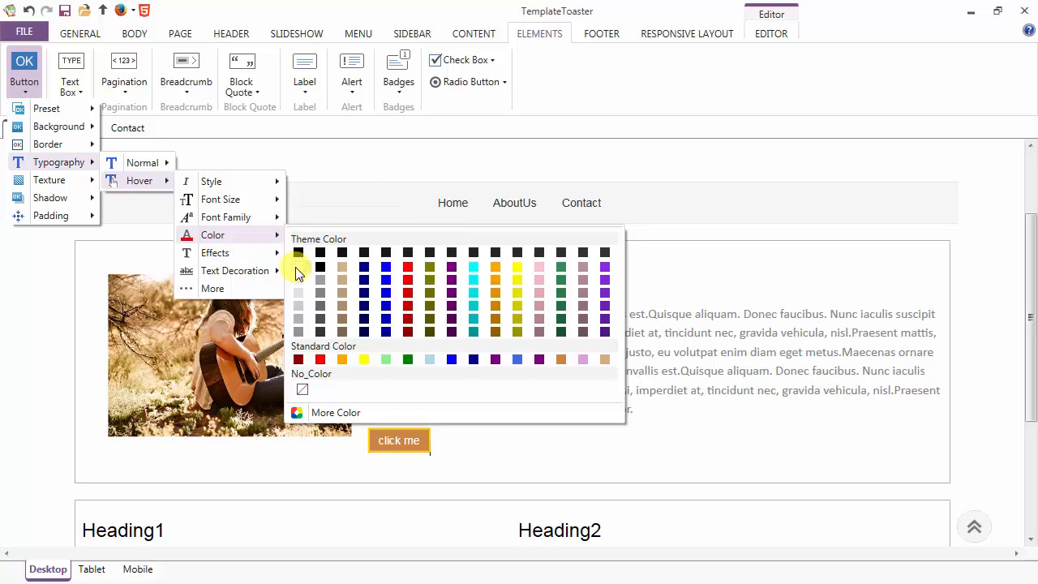
pyautogui.click(295, 267)
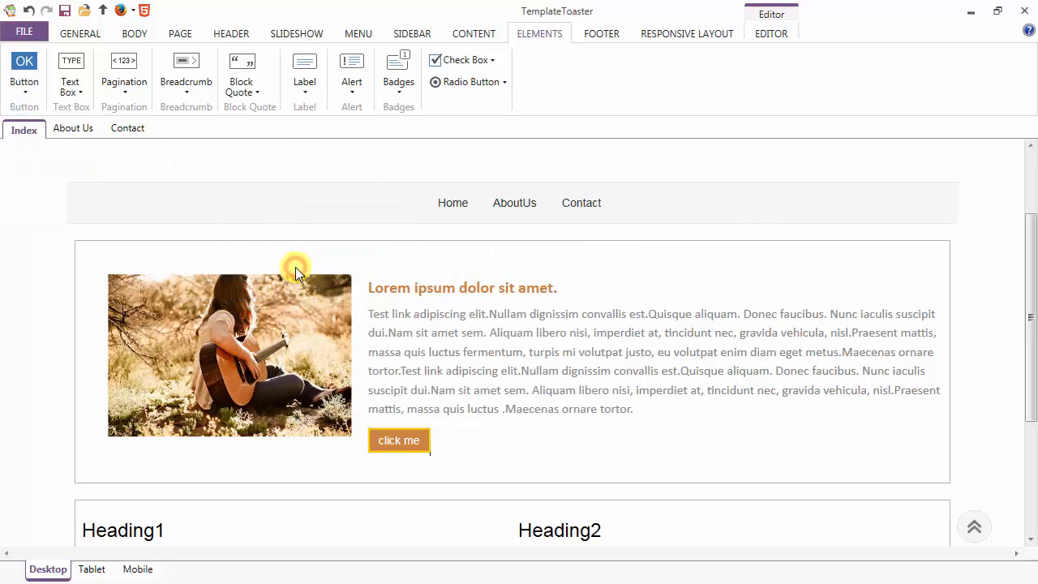
# - Set the "click me" button's padding to 25 on the left and right and 10 on the top and bottom
pyautogui.click(15, 74)
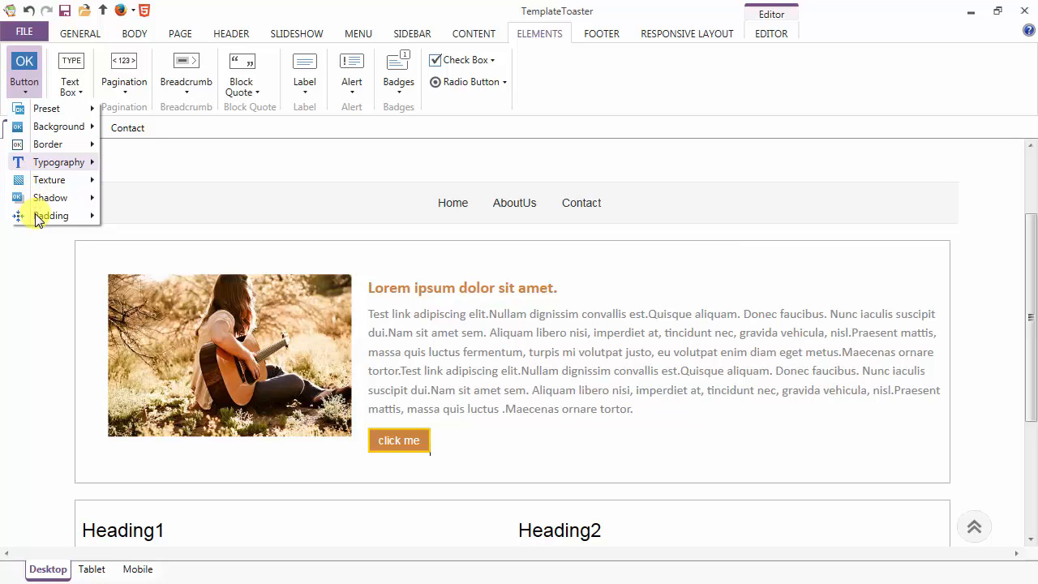
pyautogui.moveTo(65, 215)
pyautogui.moveTo(140, 256)
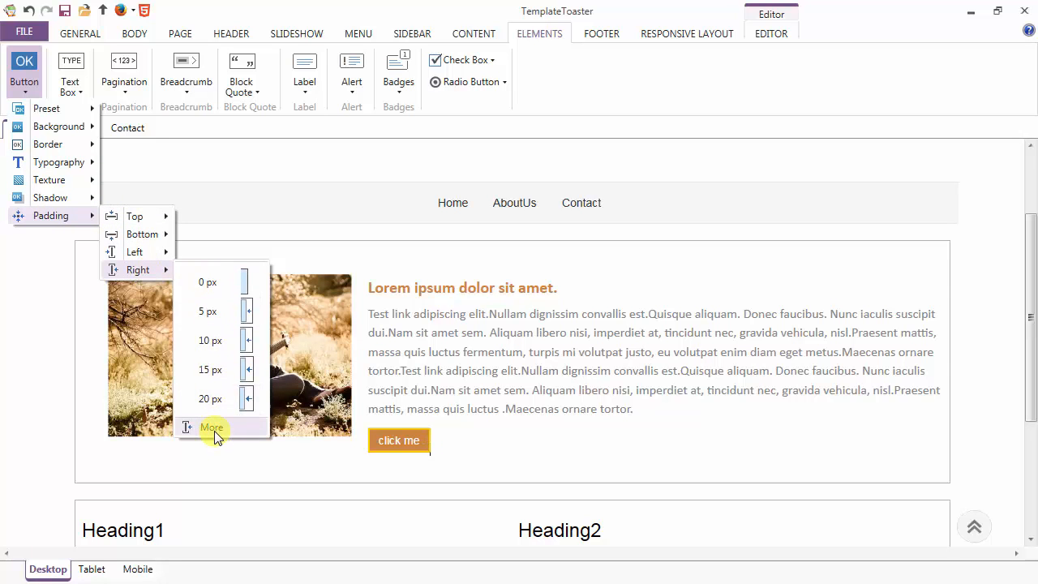
pyautogui.click(213, 427)
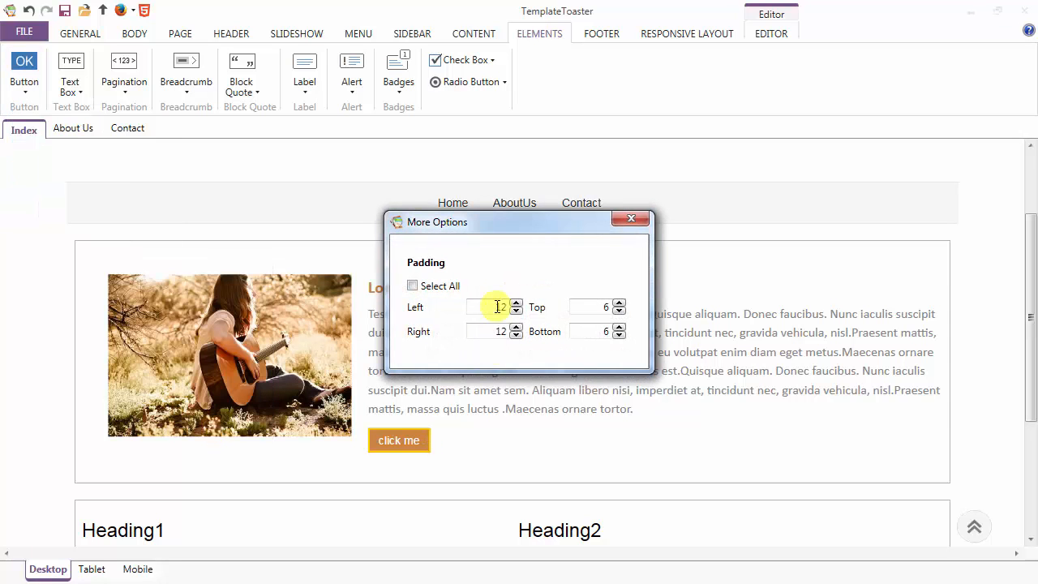
pyautogui.moveTo(494, 309); pyautogui.dragTo(523, 309)
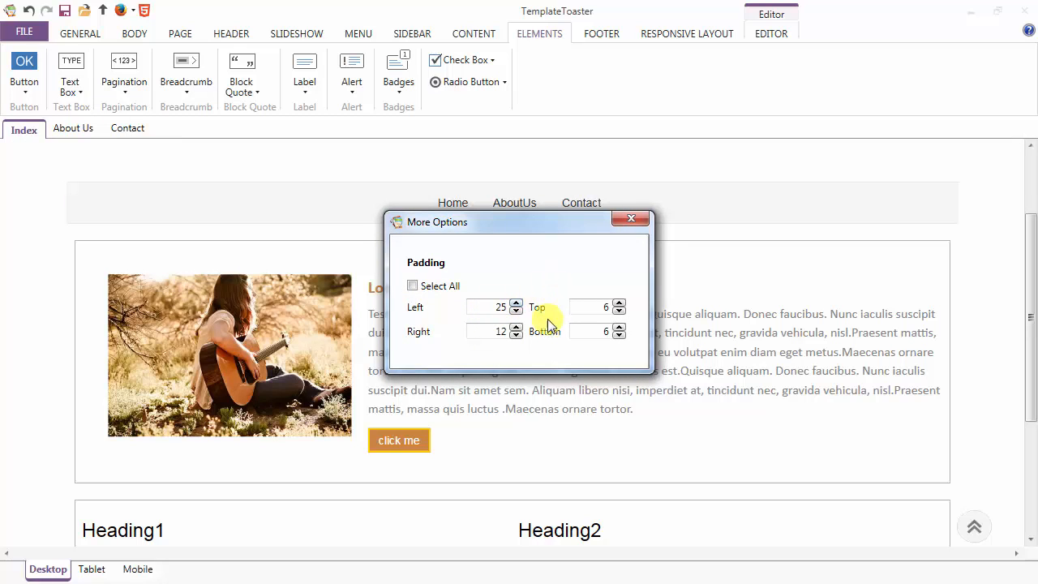
pyautogui.moveTo(493, 331); pyautogui.dragTo(519, 336)
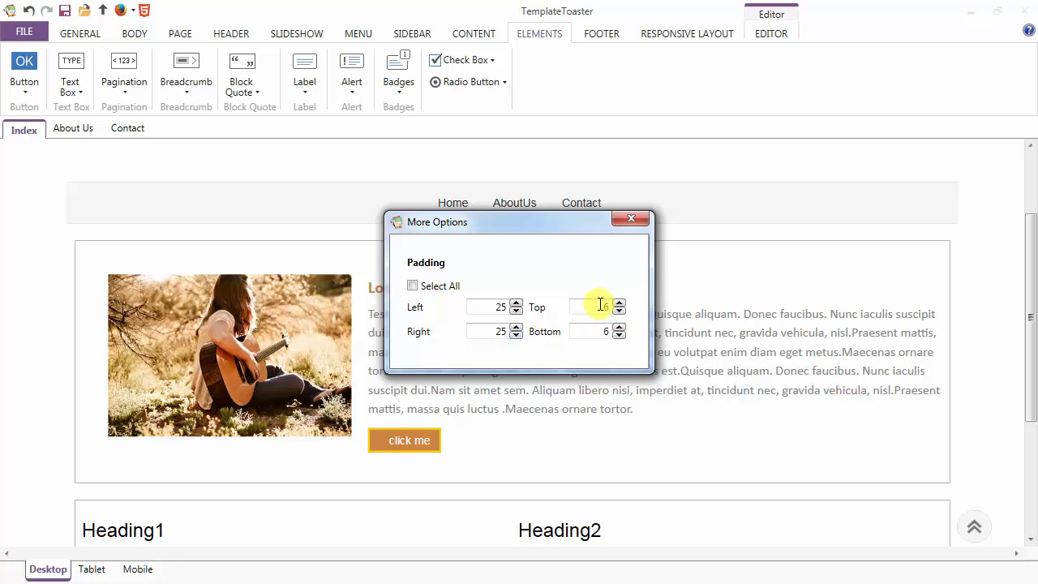
pyautogui.moveTo(600, 304); pyautogui.dragTo(626, 335)
pyautogui.write('10')
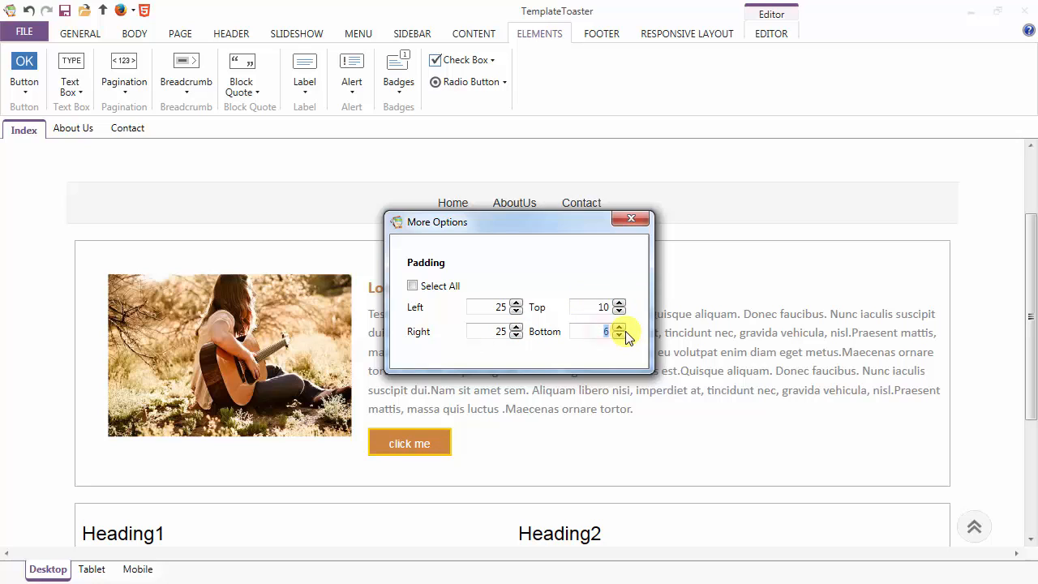
pyautogui.click(630, 218)
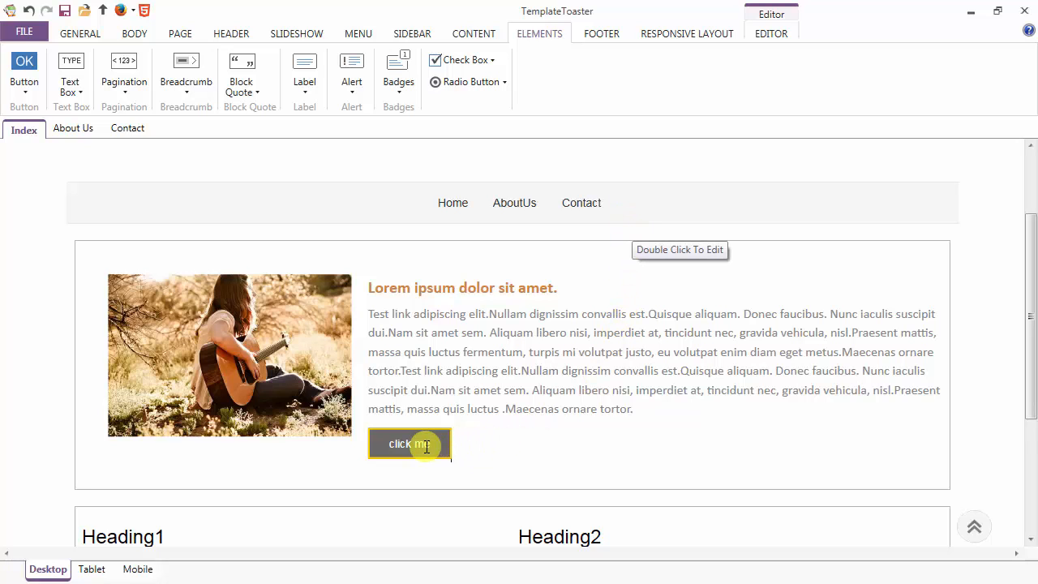
# - Delete the "Heading1" title and its paragraph from the first cell of the content area below the picture
pyautogui.doubleClick(547, 374)
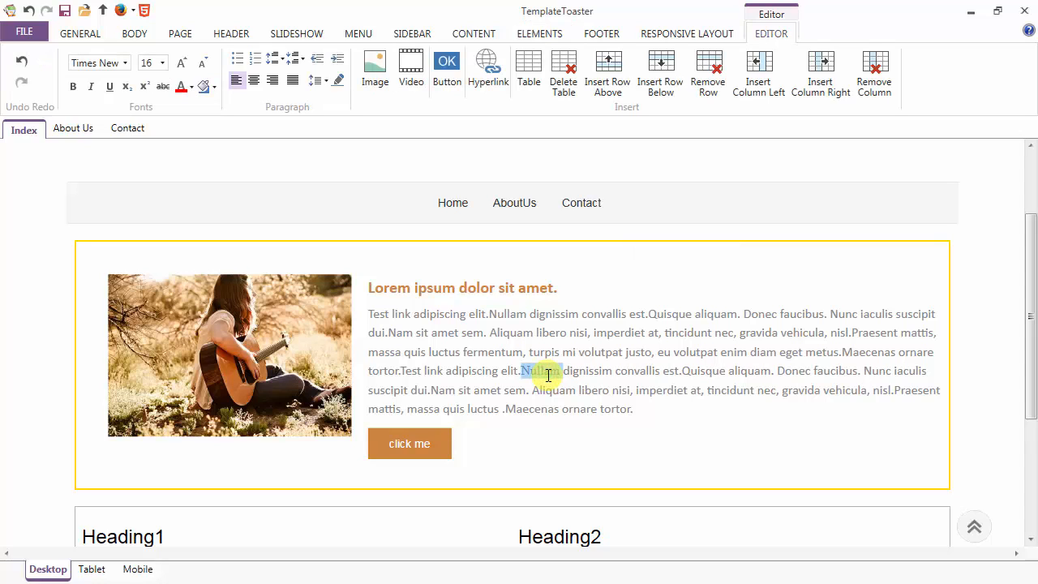
pyautogui.click(411, 77)
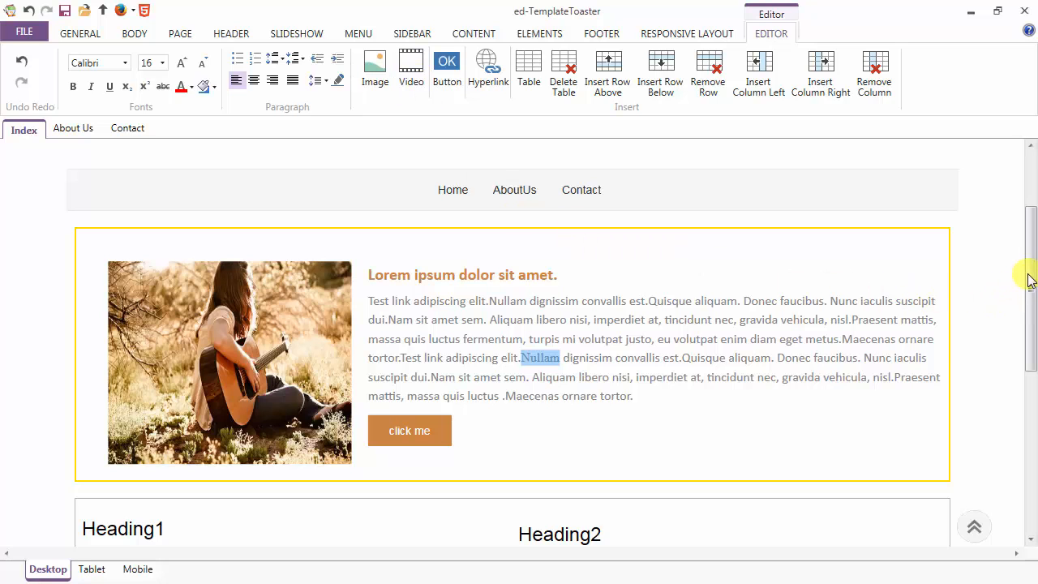
pyautogui.moveTo(1027, 274); pyautogui.dragTo(1029, 381)
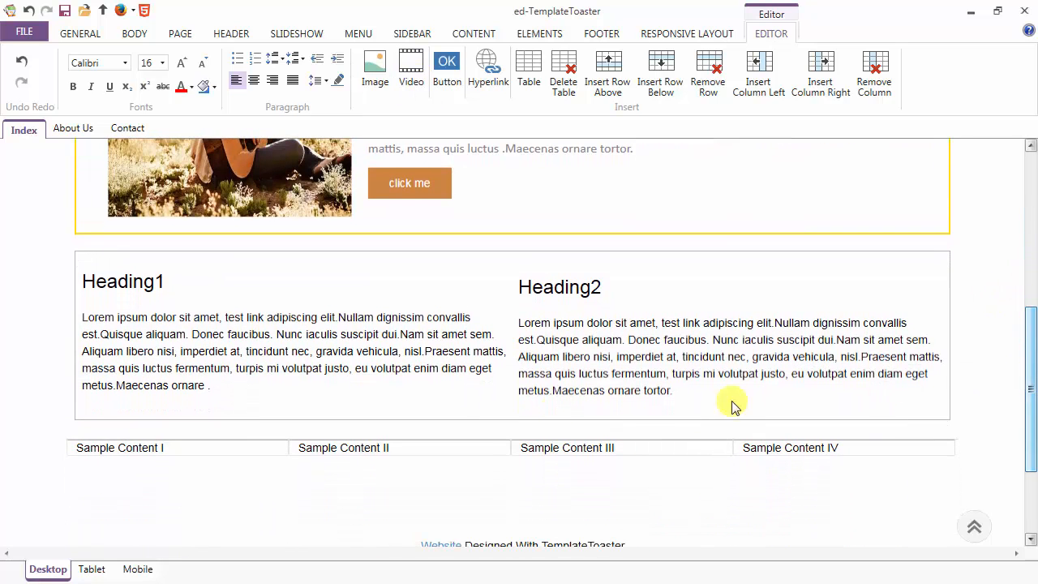
pyautogui.doubleClick(234, 384)
pyautogui.moveTo(234, 384); pyautogui.dragTo(94, 280)
pyautogui.press('Delete')
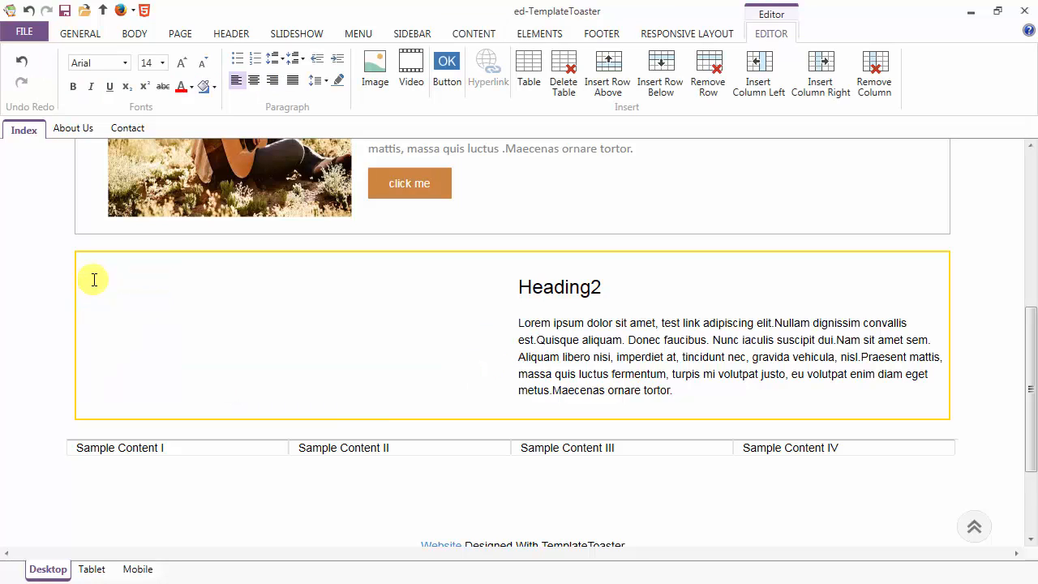
# - Embed the YouTube video UBJmhscM7PM in the emptied first cell at height 314 and width 558 with equal margins on all sides, and pause it
pyautogui.click(410, 77)
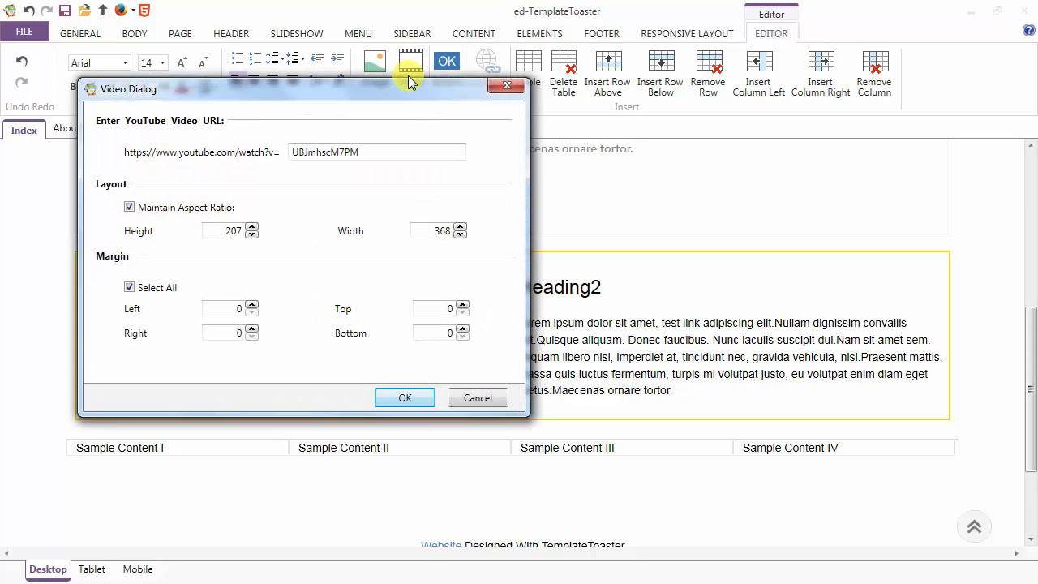
pyautogui.click(372, 153)
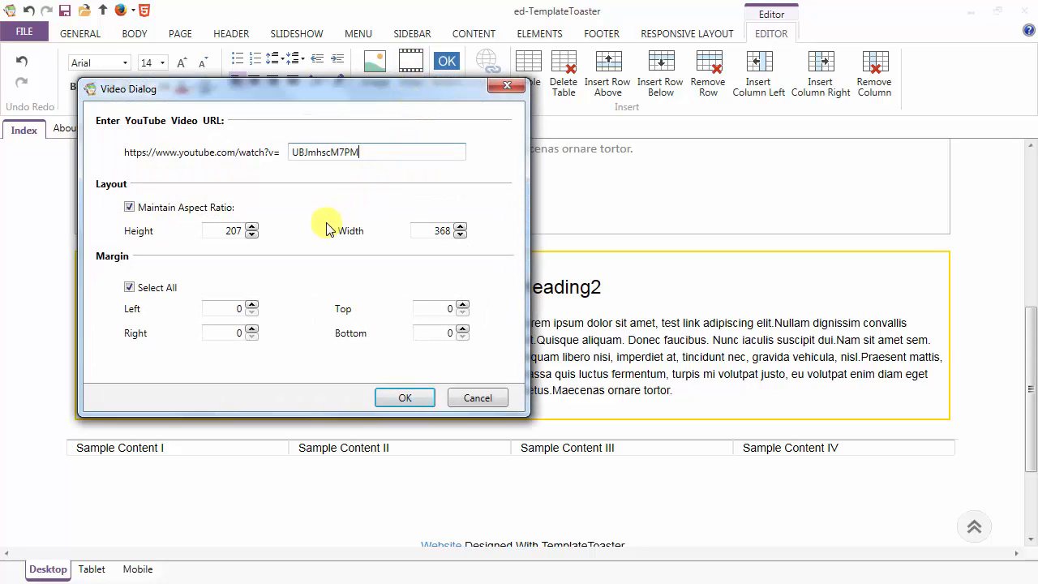
pyautogui.doubleClick(226, 234)
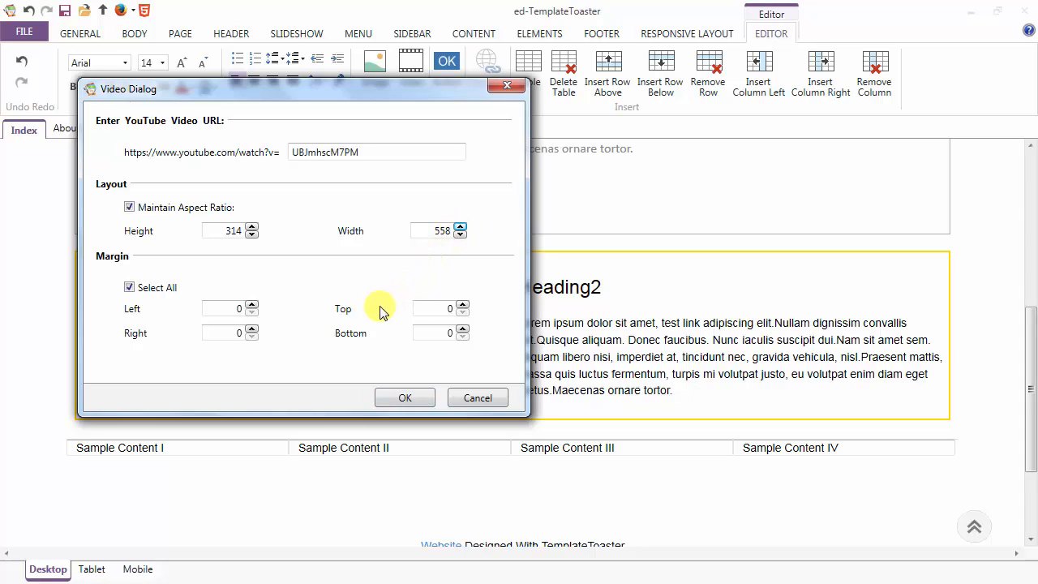
pyautogui.click(251, 304)
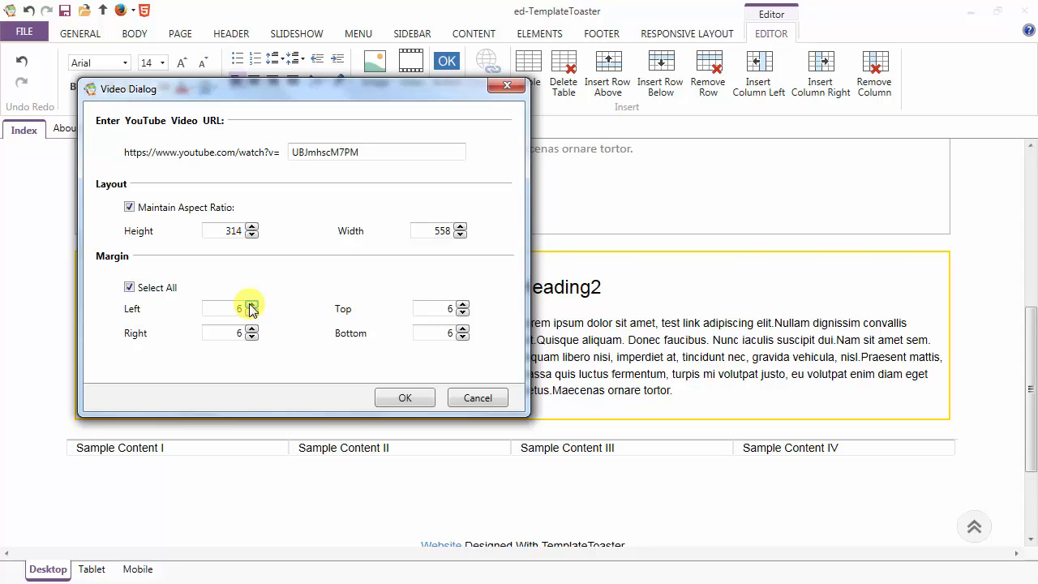
pyautogui.click(251, 305)
pyautogui.click(405, 398)
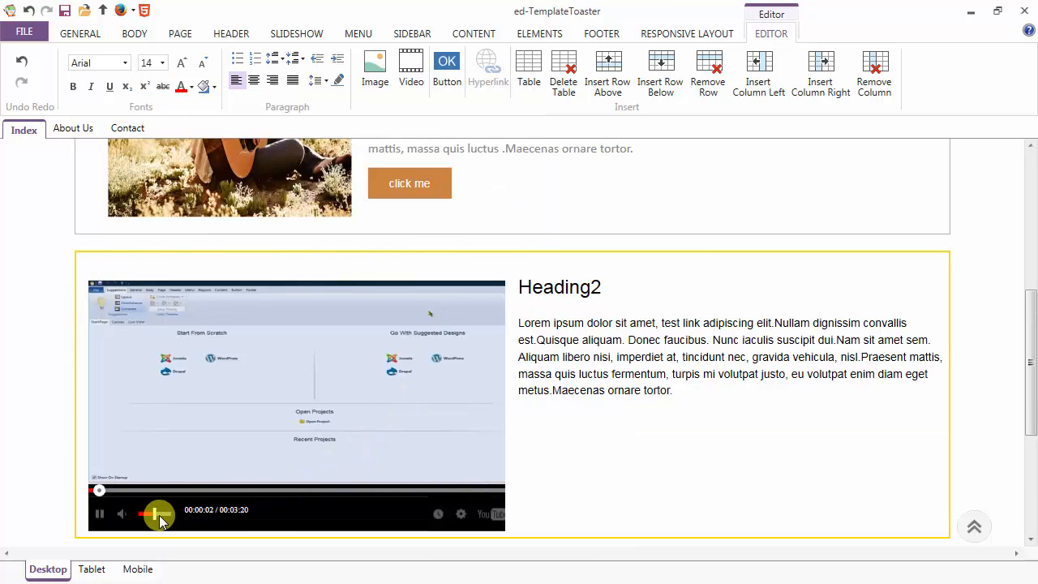
pyautogui.click(101, 516)
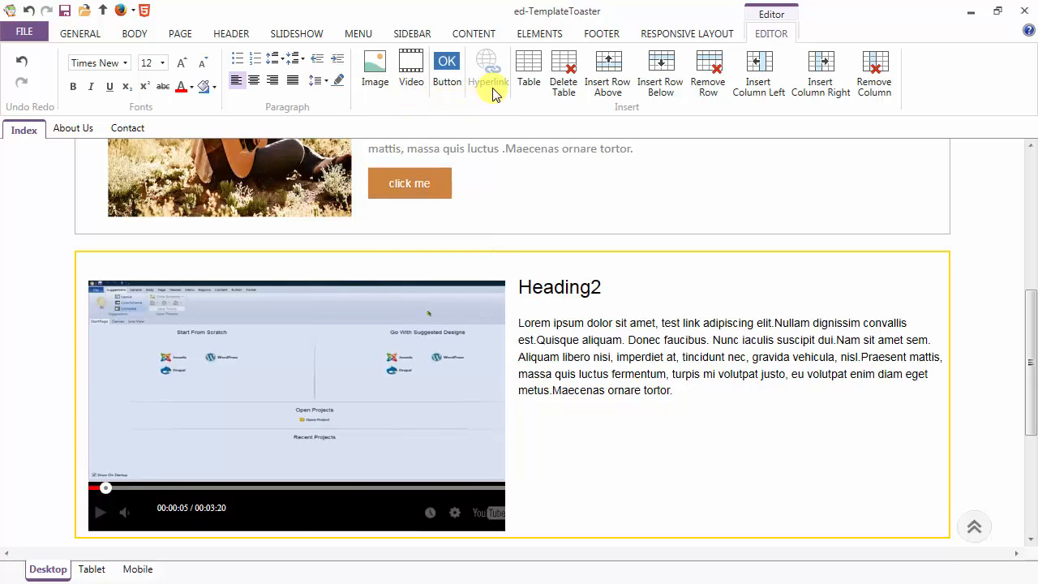
# - Delete the "Heading2" title and all of its paragraph except "Lorem ipsum dolor sit amet" in the cell beside the video
pyautogui.click(608, 324)
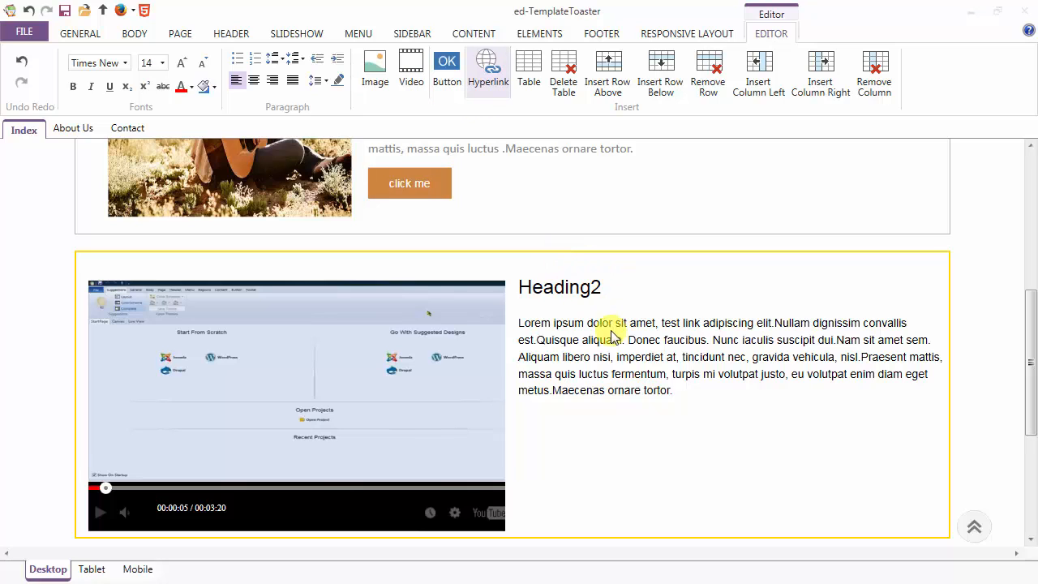
pyautogui.moveTo(676, 393); pyautogui.dragTo(649, 325)
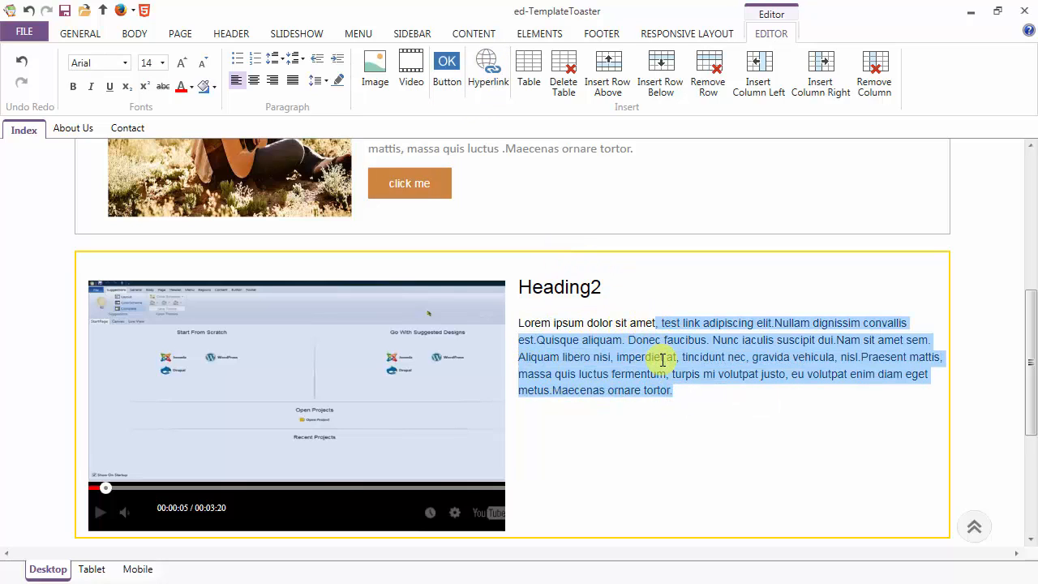
pyautogui.press('Delete')
pyautogui.moveTo(614, 285); pyautogui.dragTo(535, 286)
pyautogui.press('Delete')
# - Set the font size of the text "Lorem ipsum dolor sit amet" beside the video to 20
pyautogui.moveTo(662, 325); pyautogui.dragTo(523, 324)
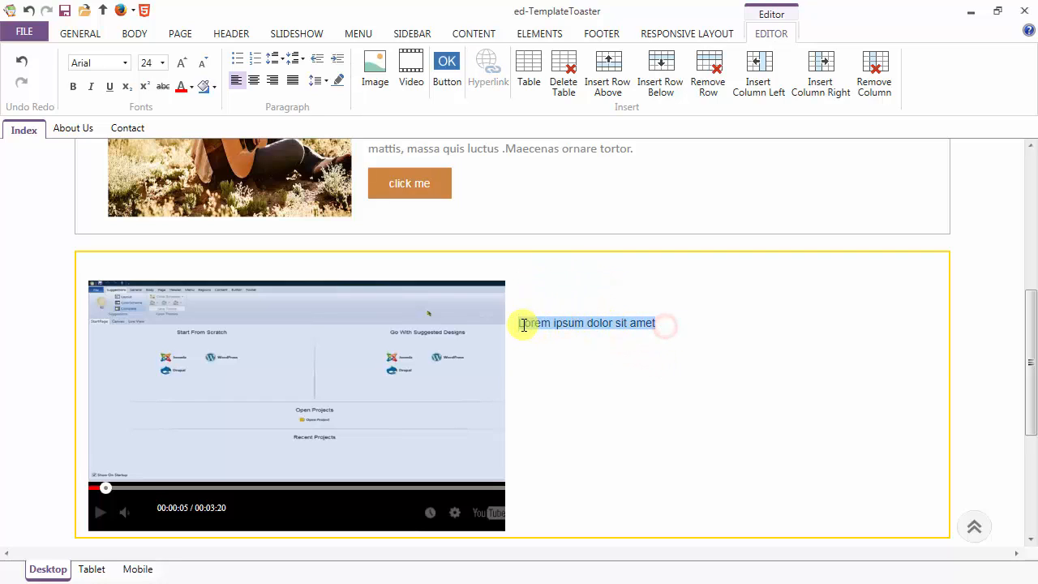
pyautogui.click(162, 63)
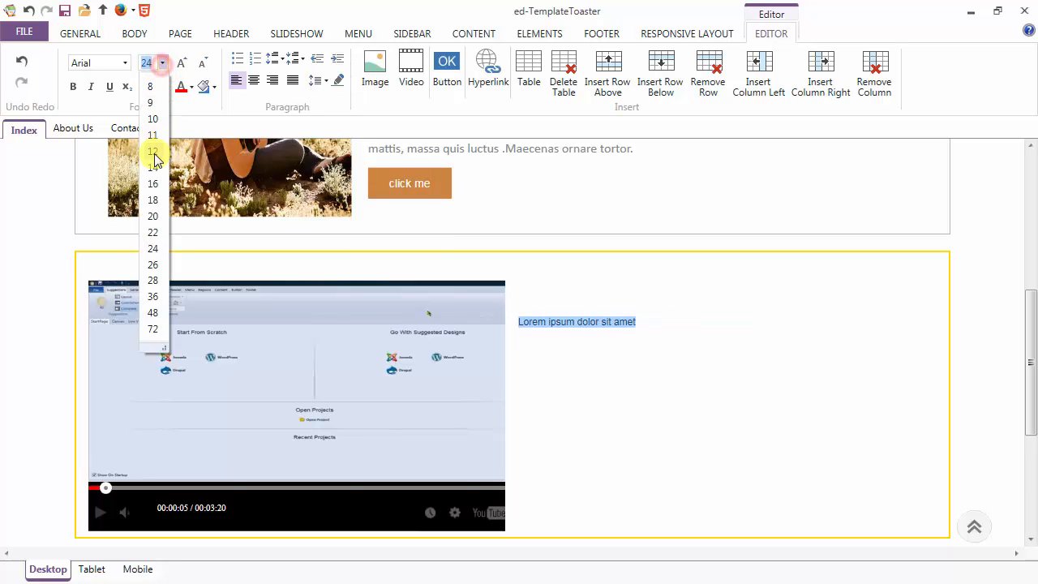
pyautogui.click(154, 217)
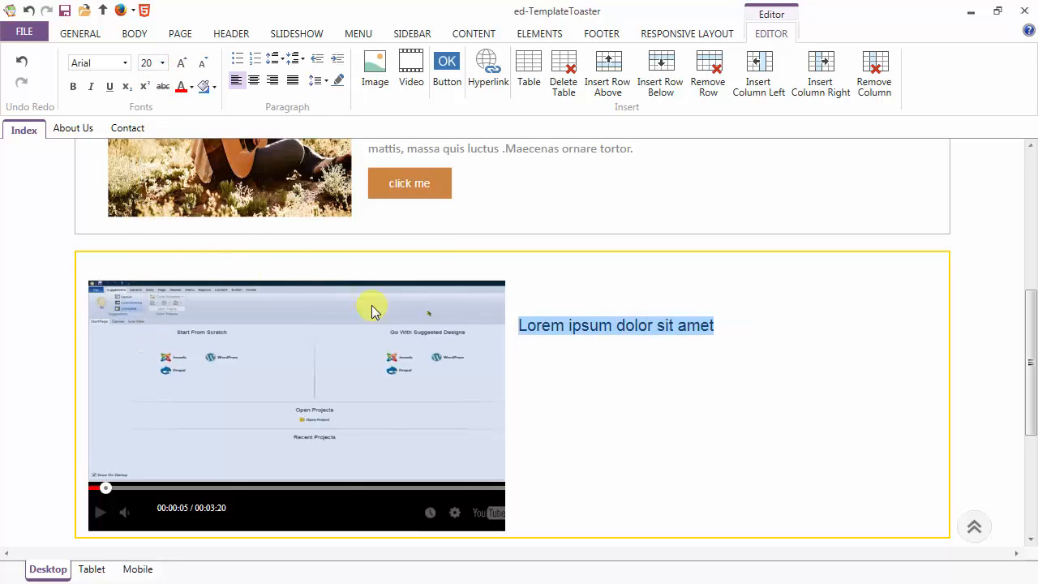
# - Hyperlink the text "Lorem ipsum dolor sit amet" beside the video to the internal page About Us
pyautogui.click(673, 340)
pyautogui.moveTo(722, 325); pyautogui.dragTo(539, 324)
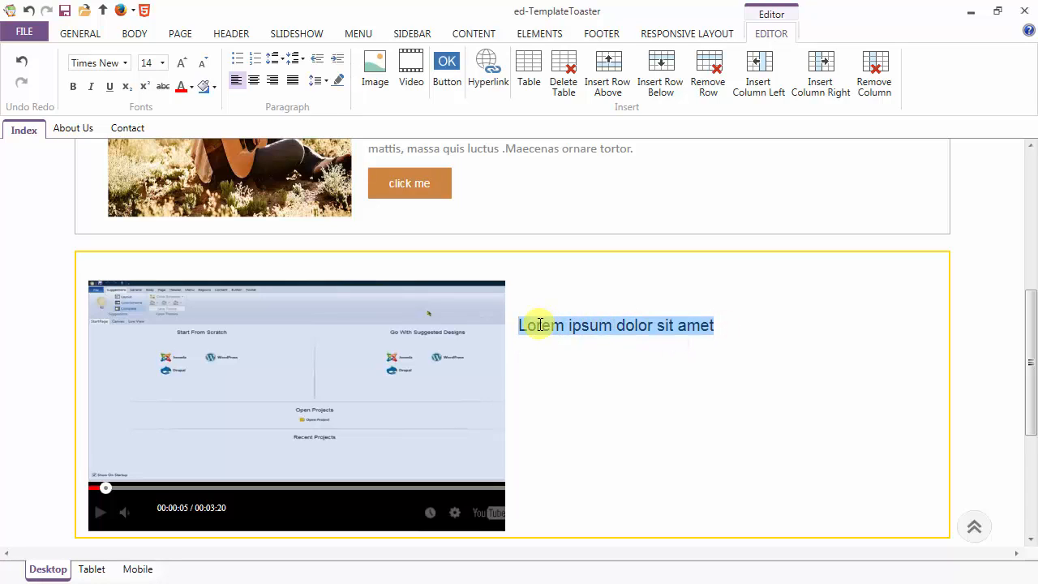
pyautogui.click(487, 75)
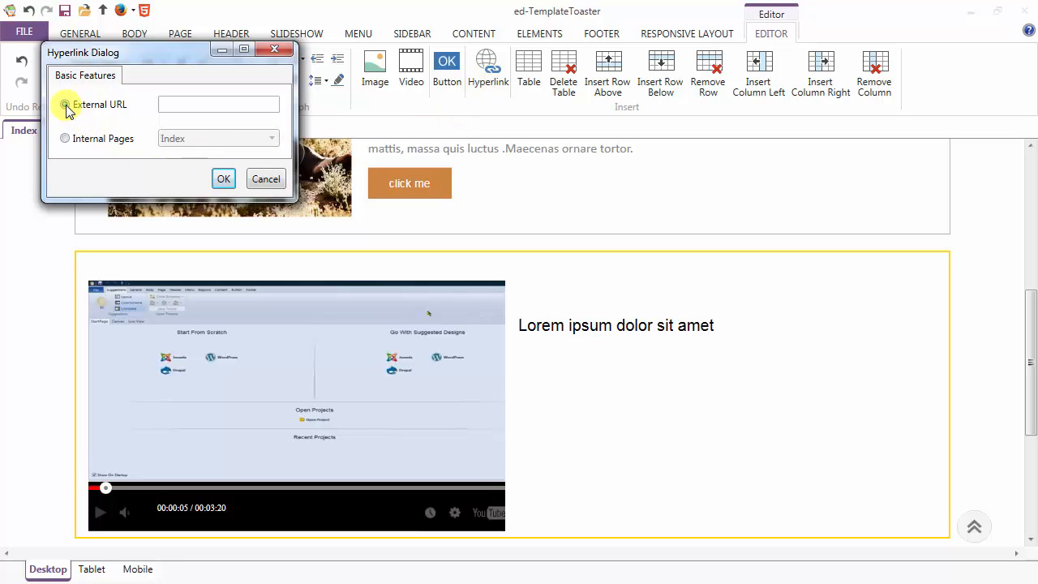
pyautogui.click(65, 140)
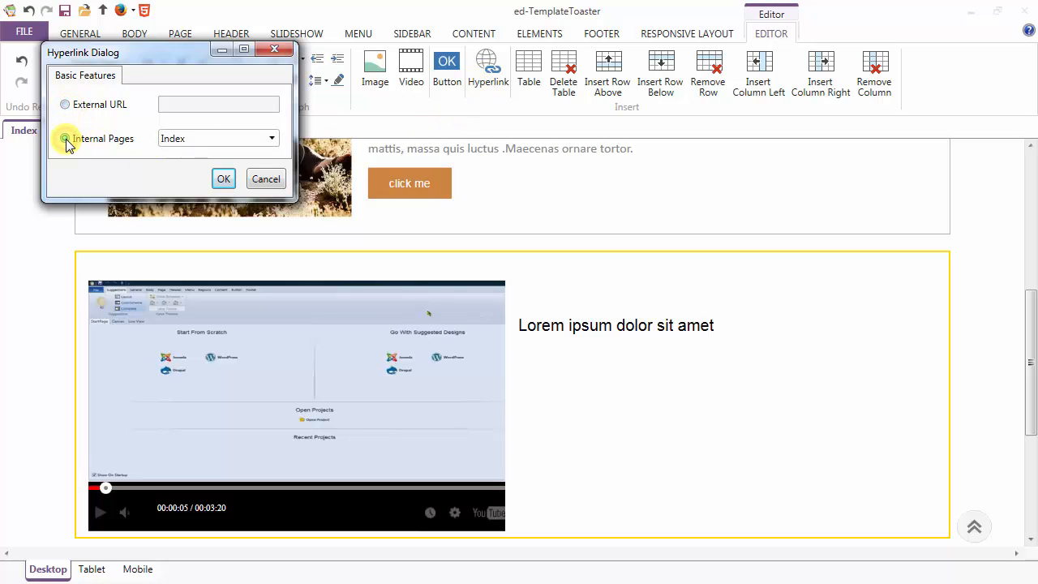
pyautogui.click(270, 142)
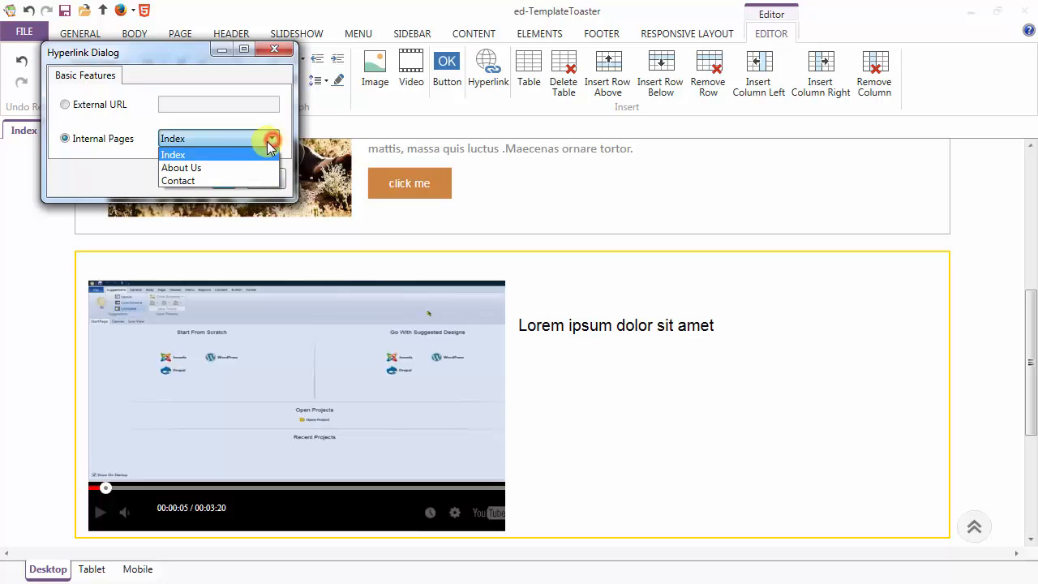
pyautogui.click(247, 173)
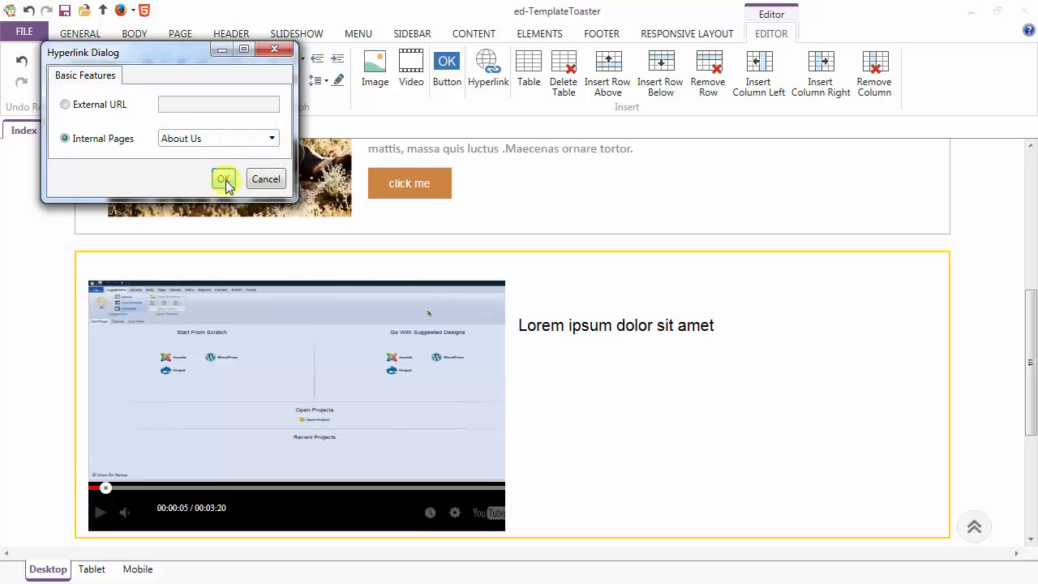
pyautogui.click(225, 180)
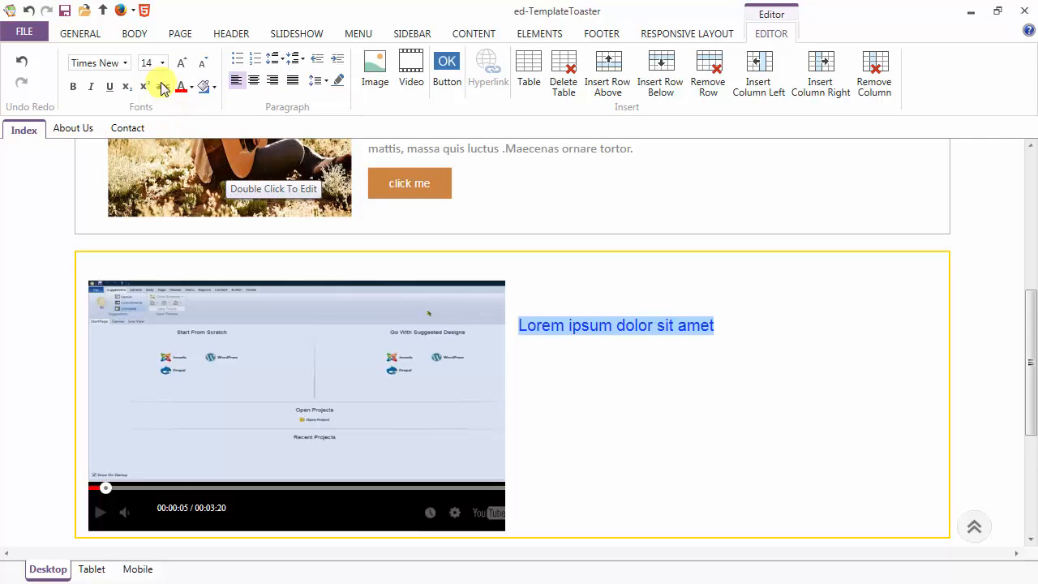
# - Preview the page in Firefox, test the "Lorem ipsum dolor sit amet" link beside the video, and return to TemplateToaster
pyautogui.click(121, 10)
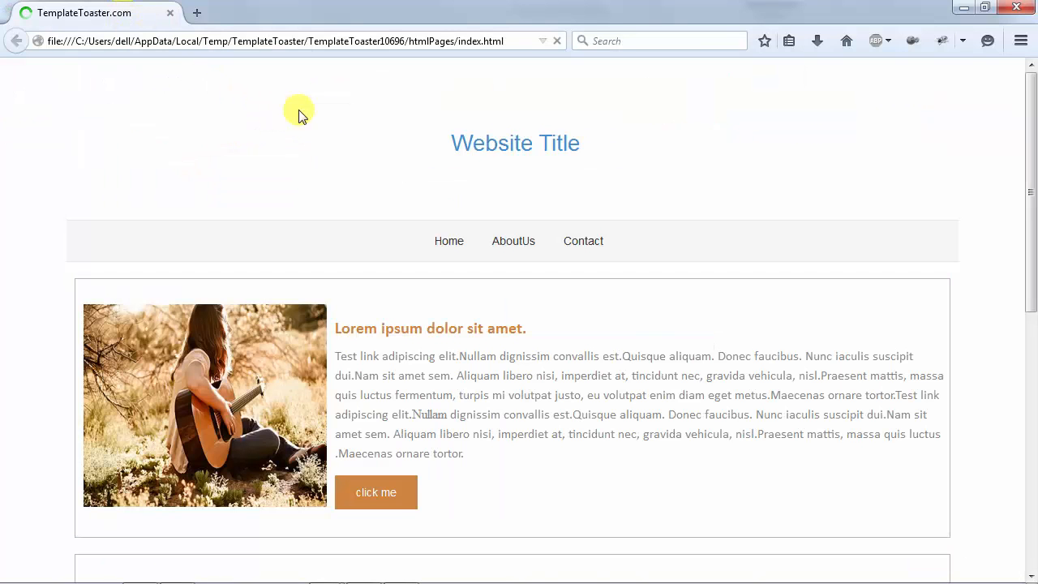
pyautogui.moveTo(1030, 133); pyautogui.dragTo(1031, 304)
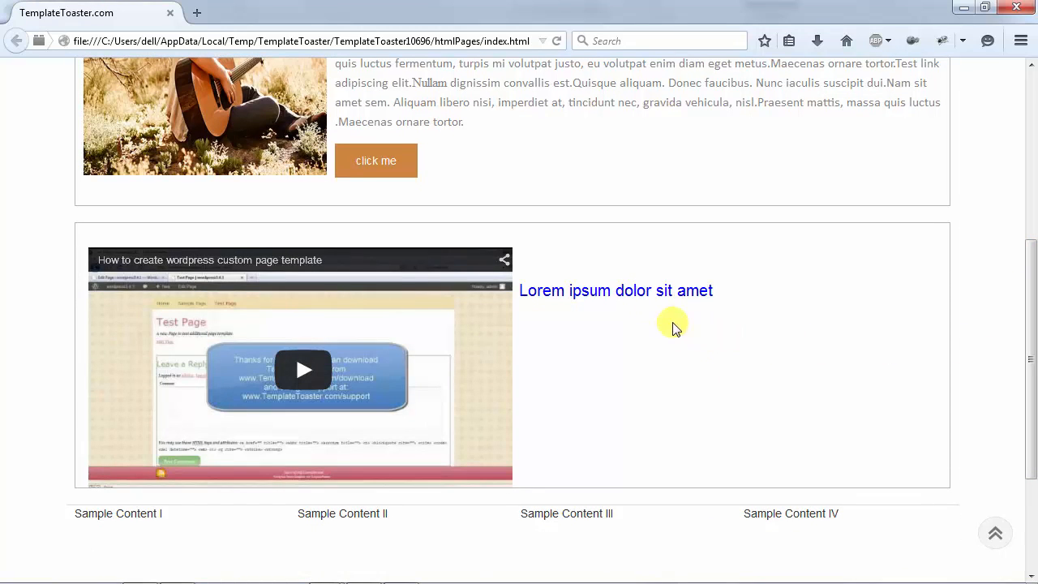
pyautogui.click(629, 298)
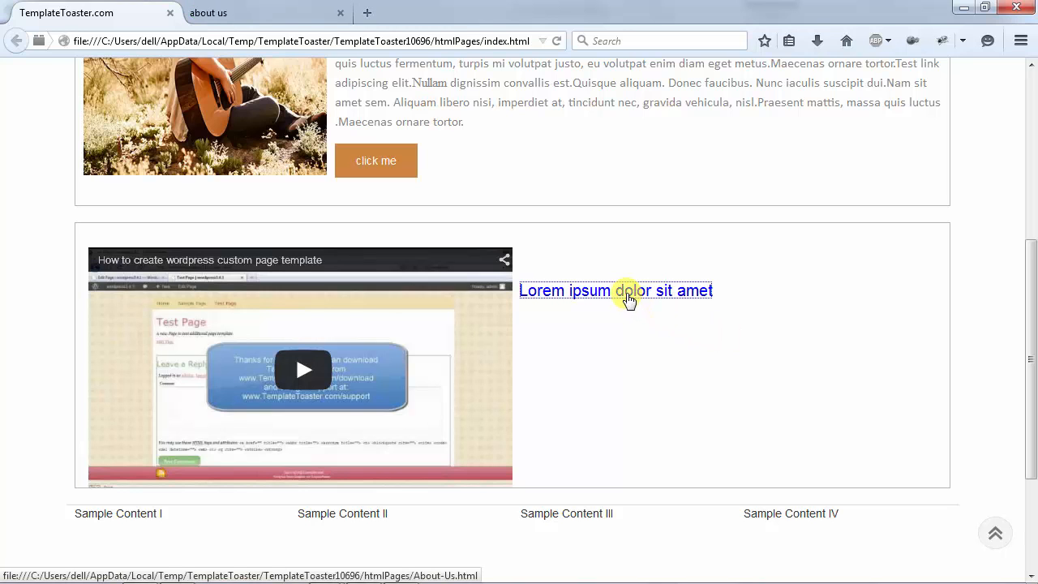
pyautogui.click(285, 17)
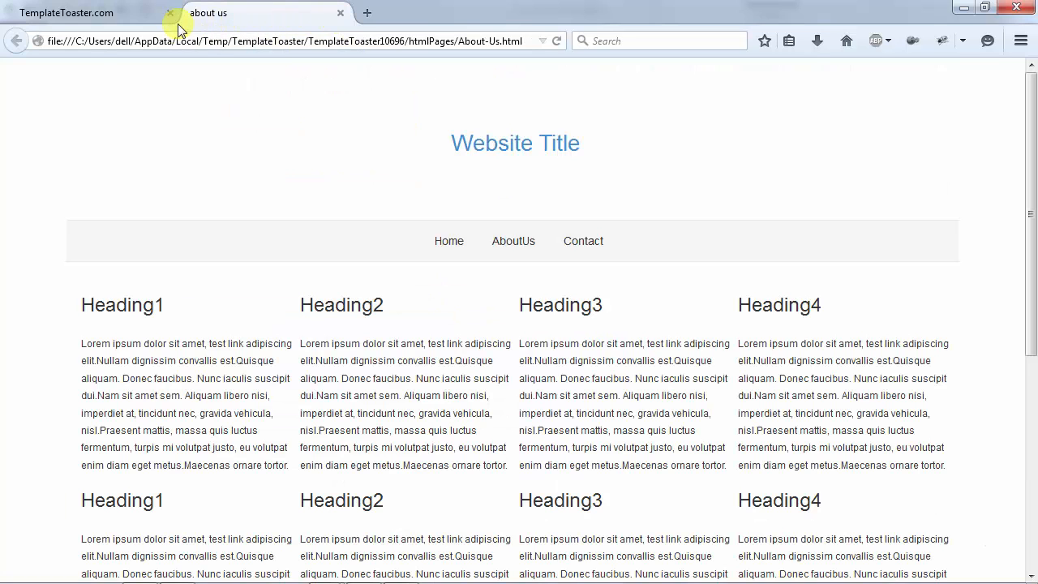
pyautogui.click(117, 18)
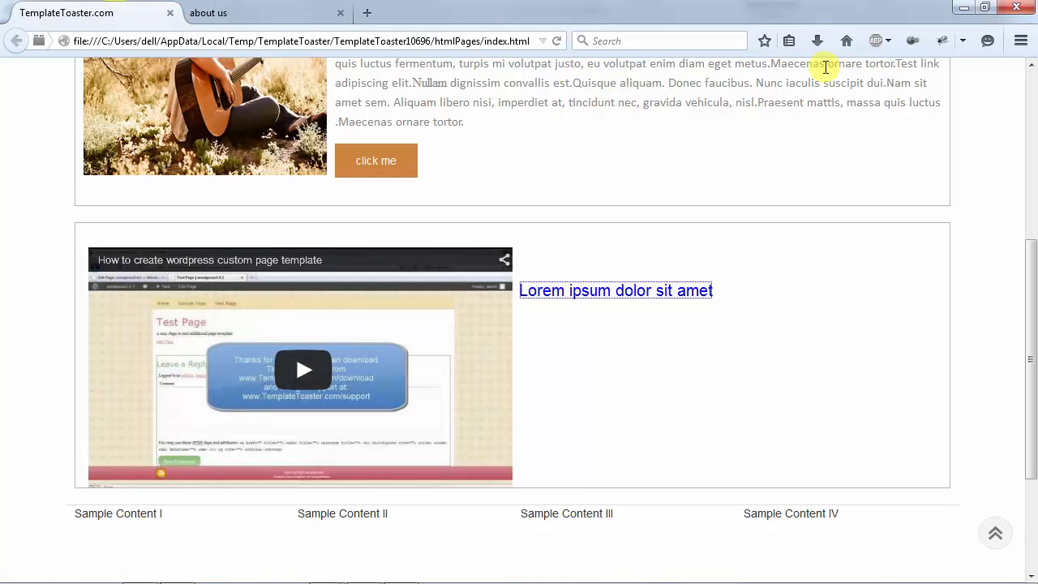
pyautogui.click(963, 8)
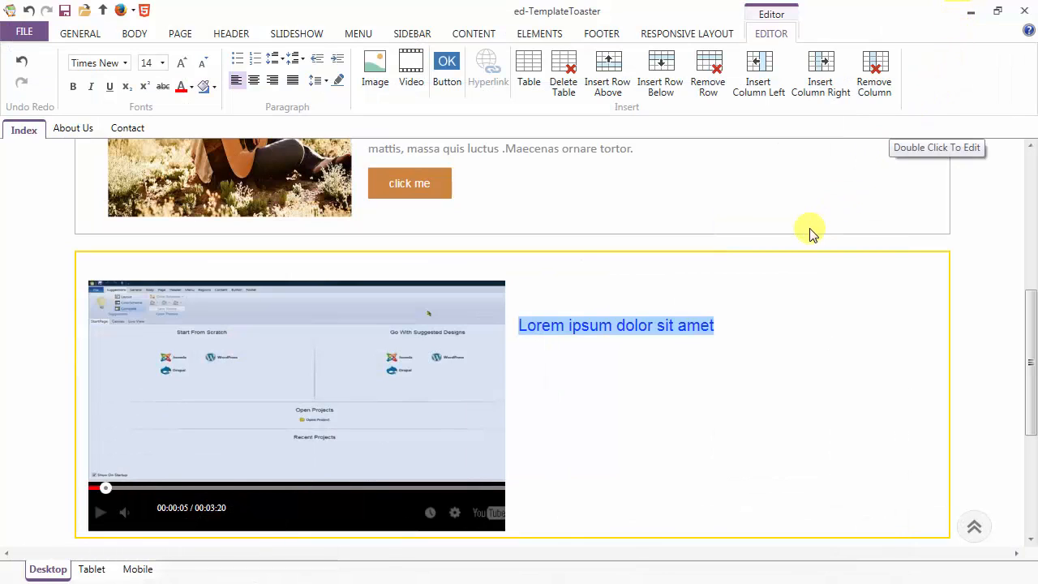
# - Insert a table with 2 rows, 5 columns and automatic column width on a new line below the linked text
pyautogui.click(714, 320)
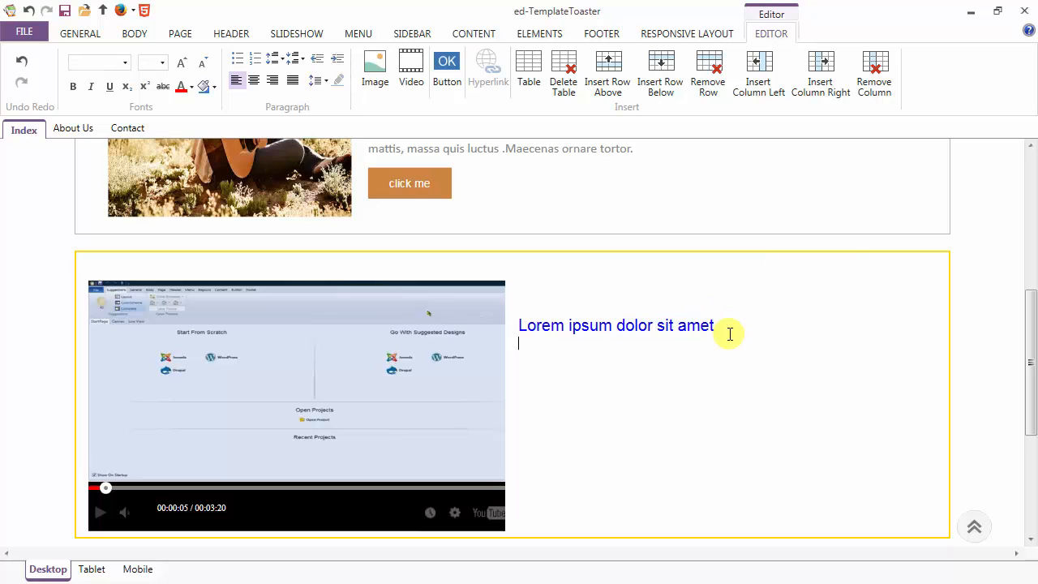
pyautogui.press('Return')
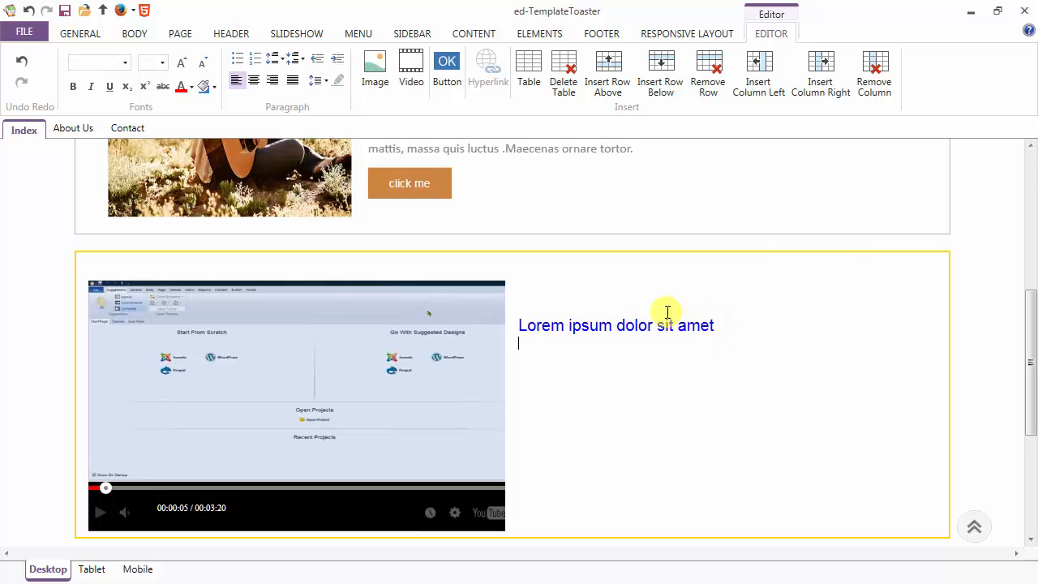
pyautogui.click(527, 75)
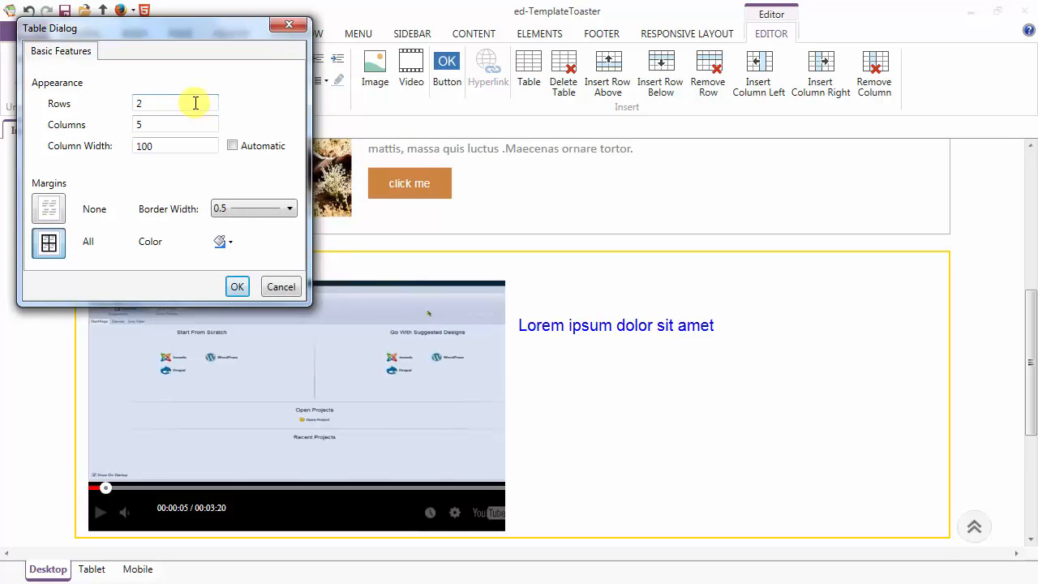
pyautogui.click(233, 146)
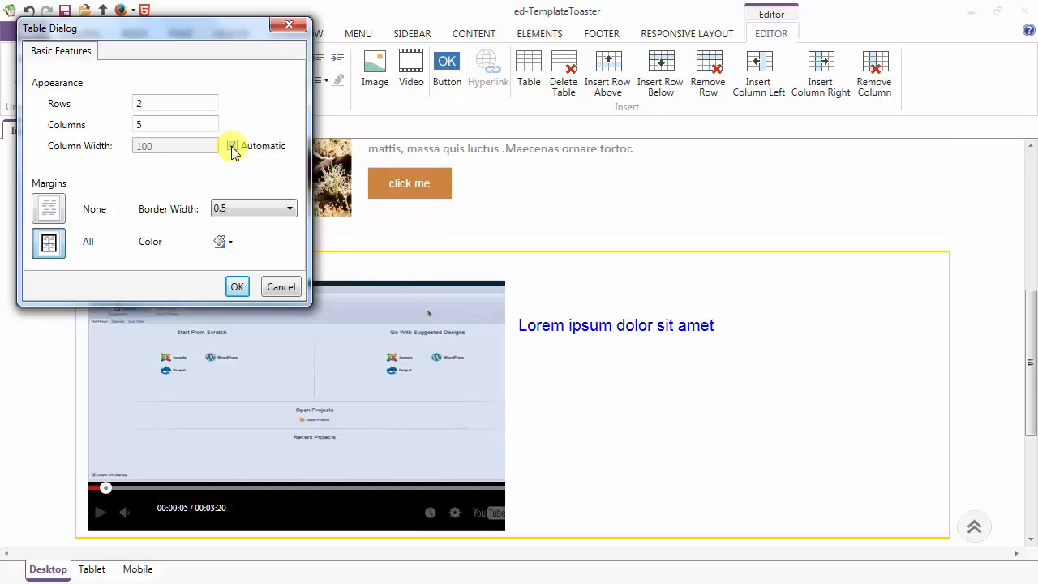
pyautogui.click(236, 287)
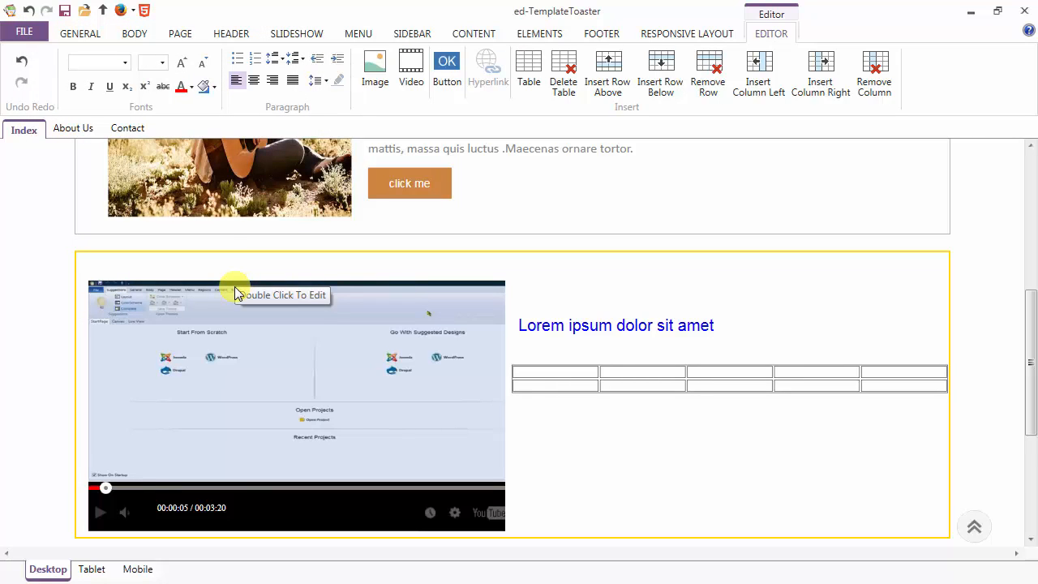
pyautogui.doubleClick(545, 375)
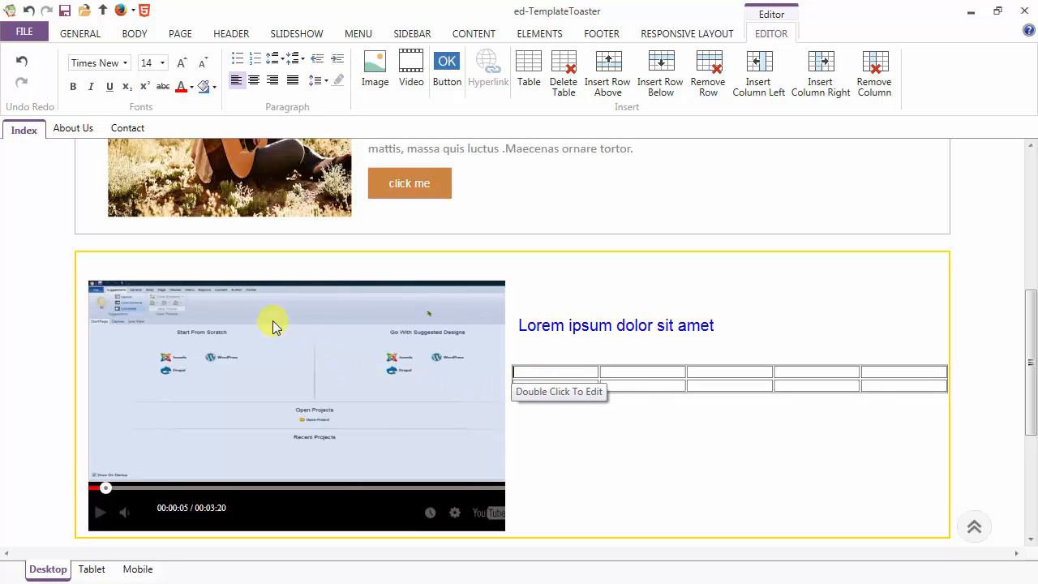
# - Undo the table insertion below the linked text and redo it
pyautogui.click(22, 63)
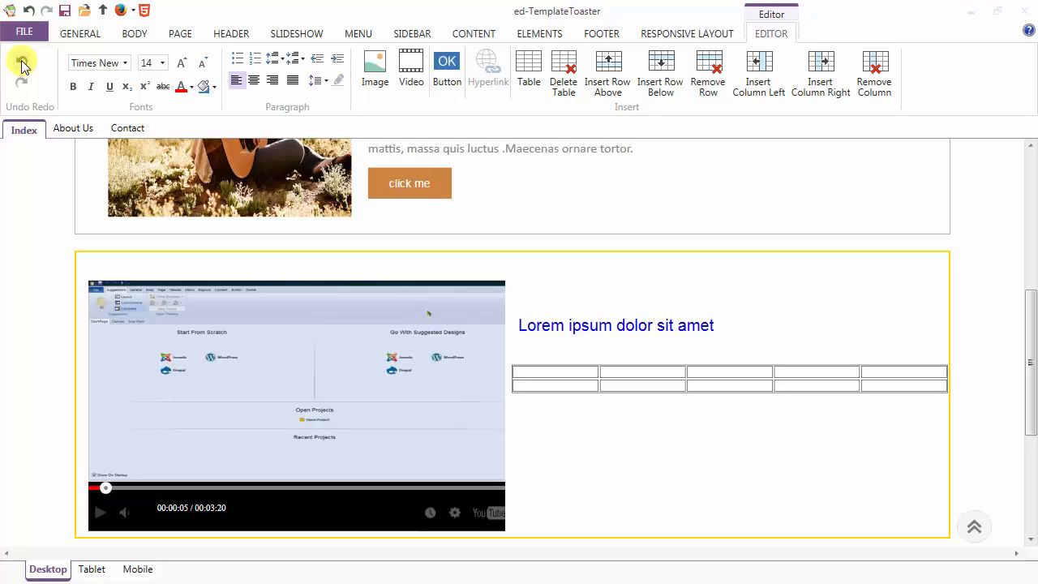
pyautogui.click(22, 63)
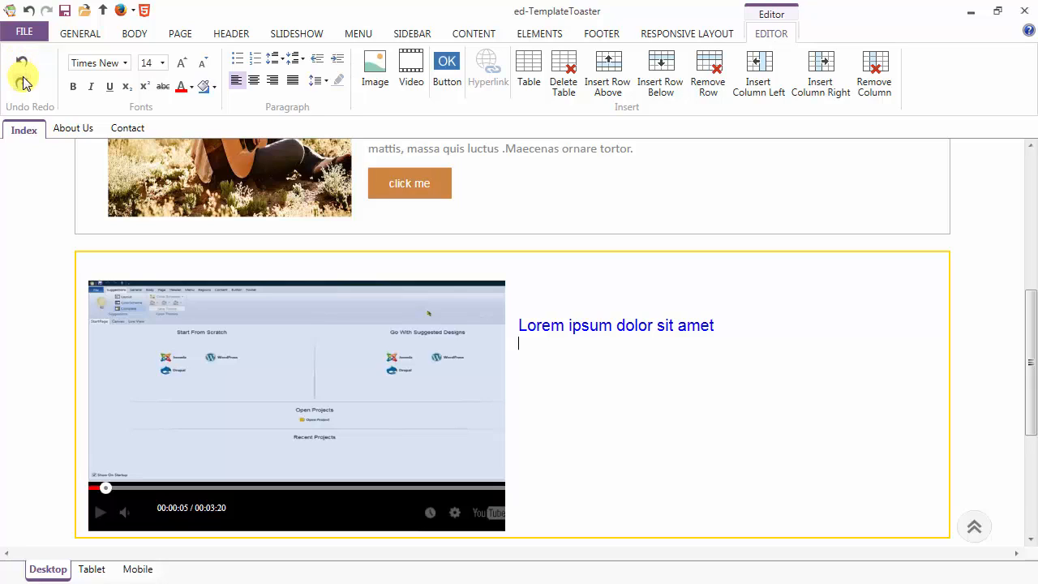
pyautogui.click(22, 82)
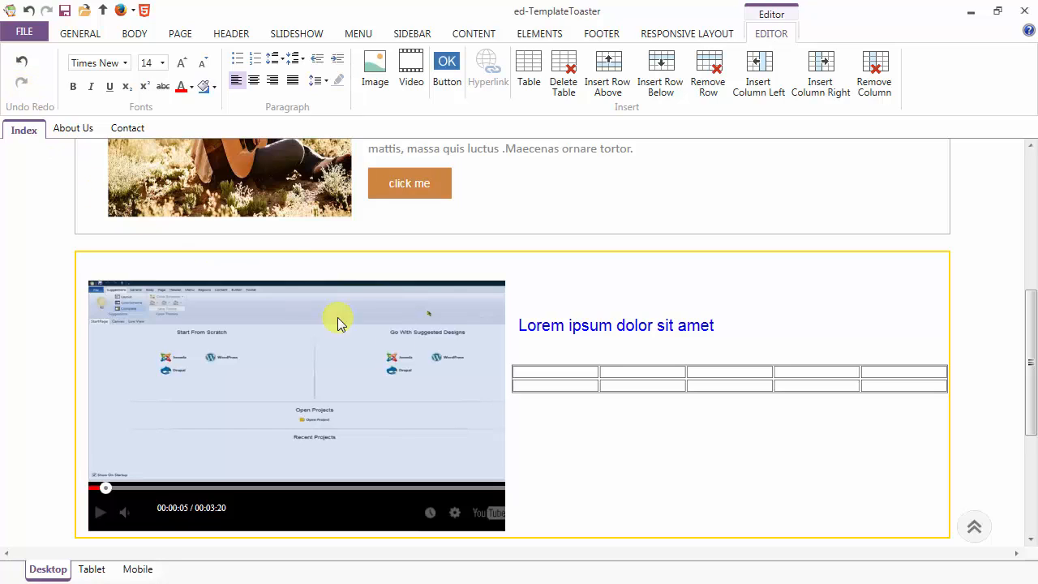
# - Delete the whole table below the linked text
pyautogui.click(533, 373)
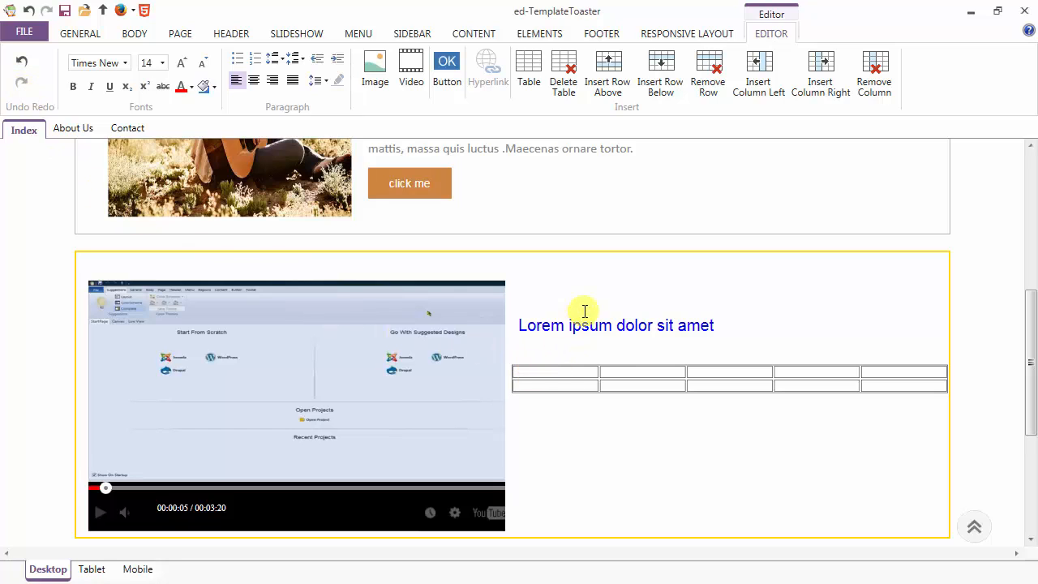
pyautogui.click(565, 84)
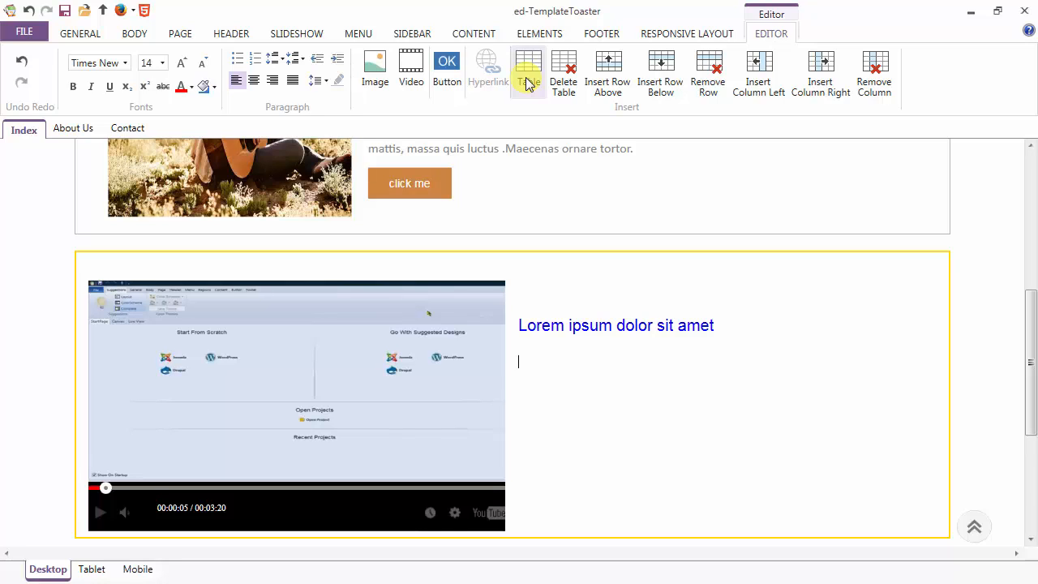
# - Insert a table with 10 rows, 5 columns, automatic column width and border width 1 below the linked text
pyautogui.click(527, 84)
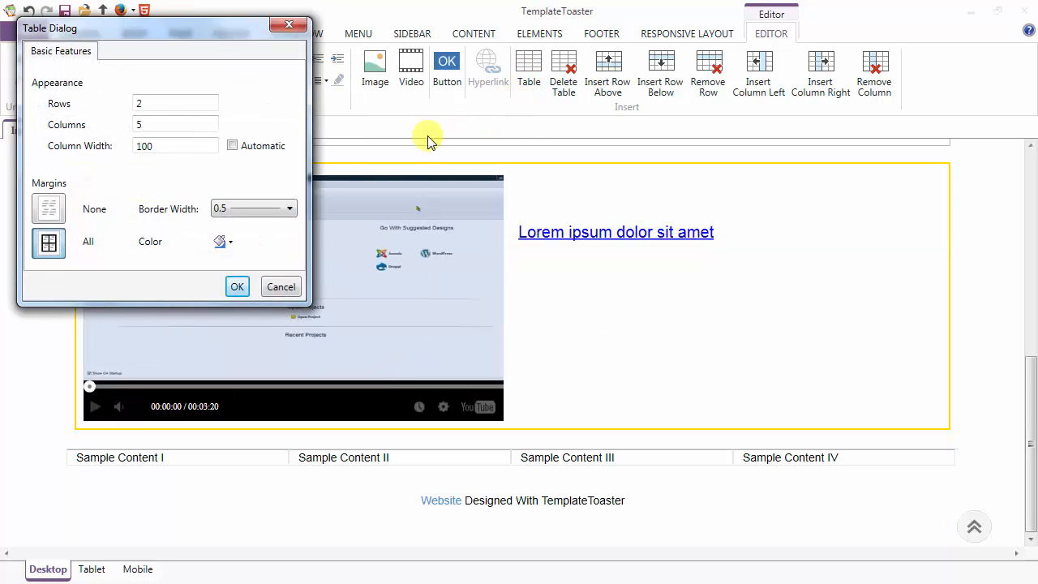
pyautogui.moveTo(150, 103); pyautogui.dragTo(136, 113)
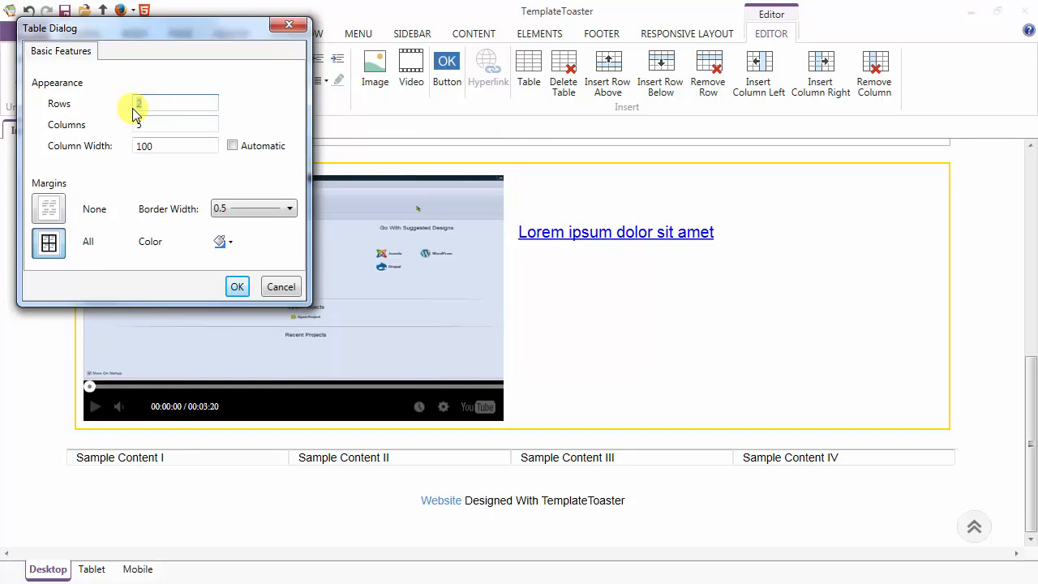
pyautogui.write('10')
pyautogui.click(232, 147)
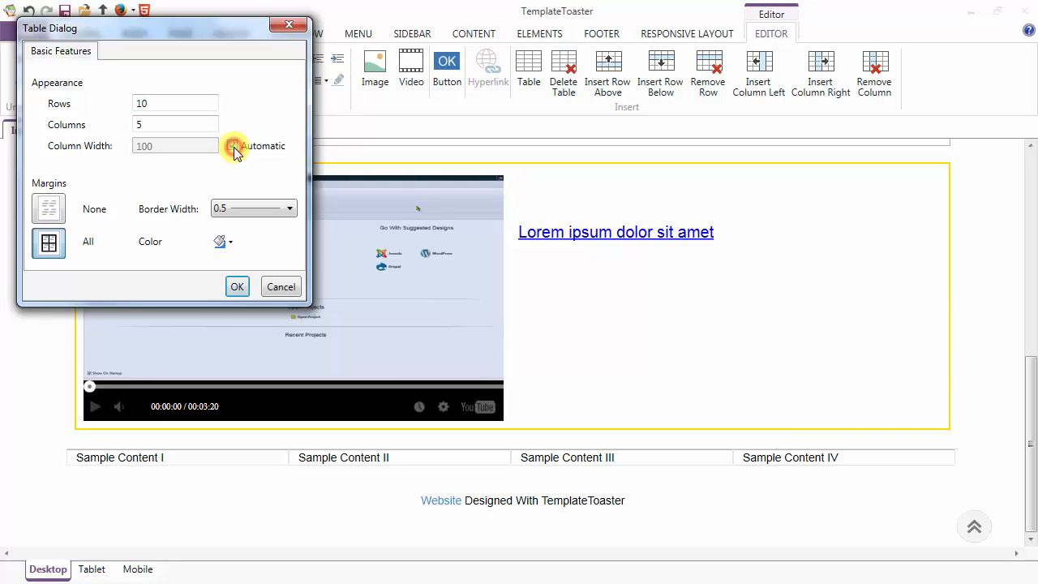
pyautogui.click(288, 207)
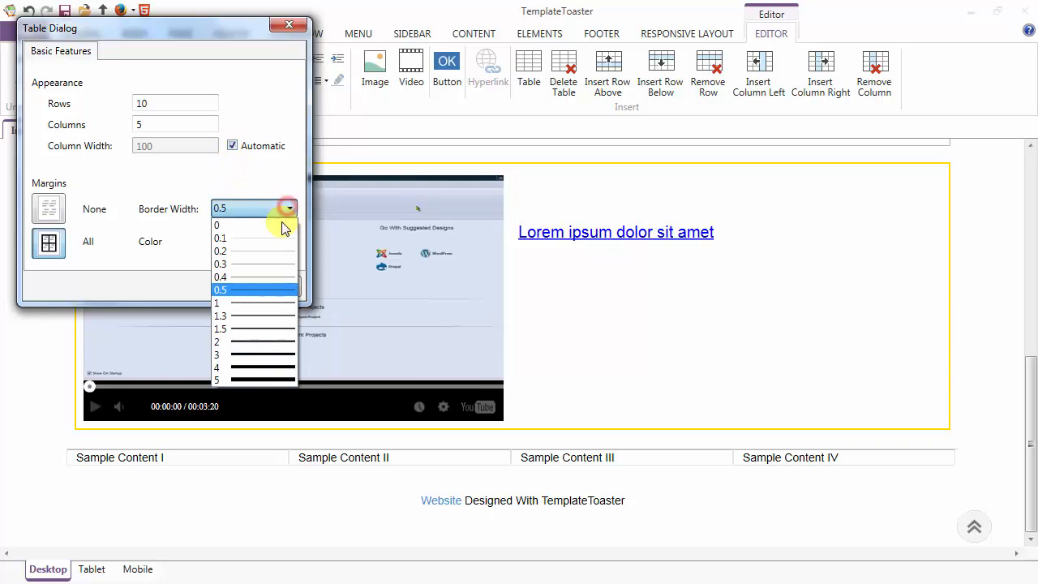
pyautogui.click(257, 303)
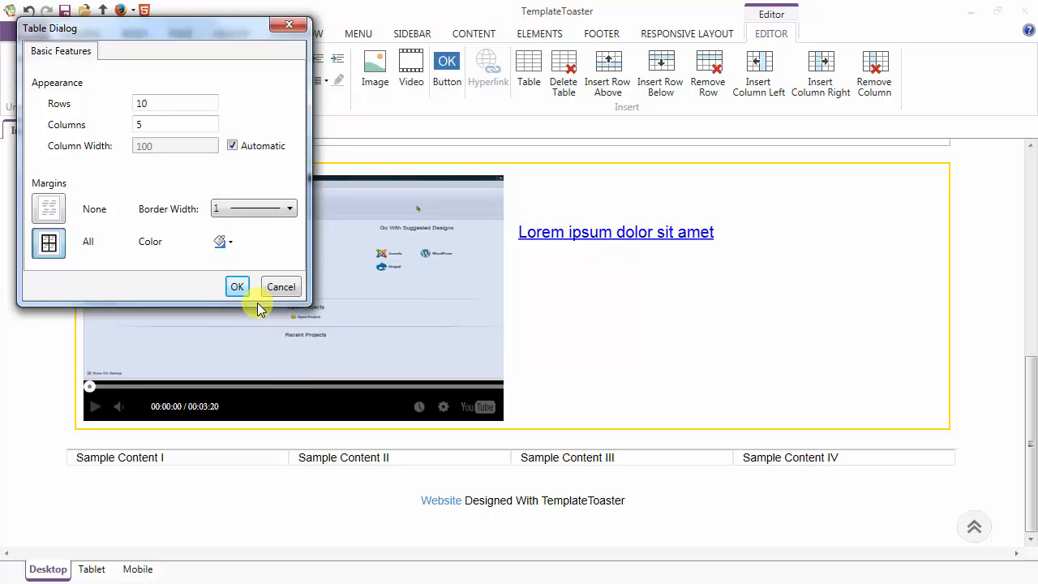
pyautogui.click(226, 242)
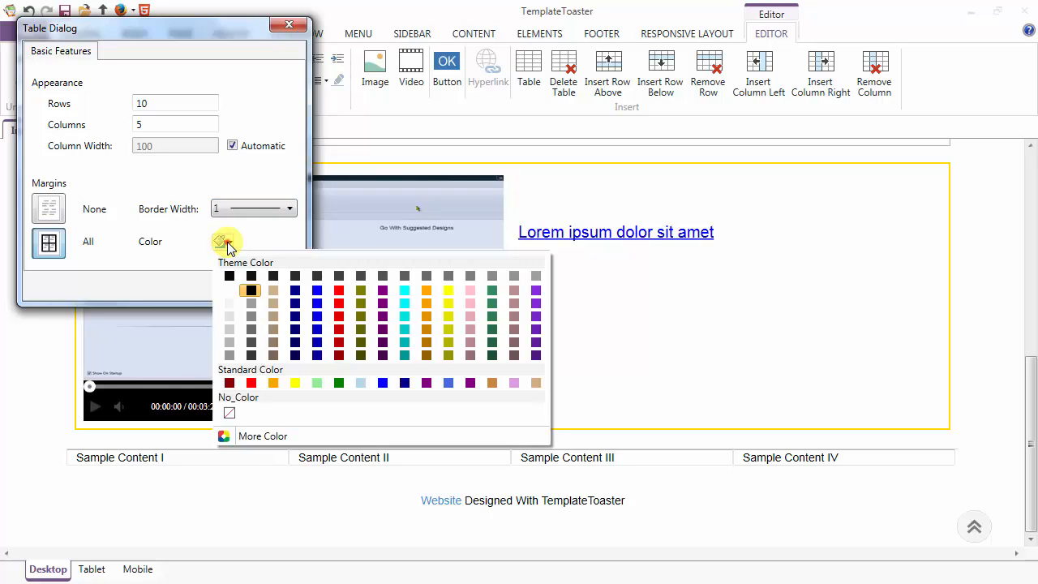
pyautogui.click(227, 244)
pyautogui.click(237, 289)
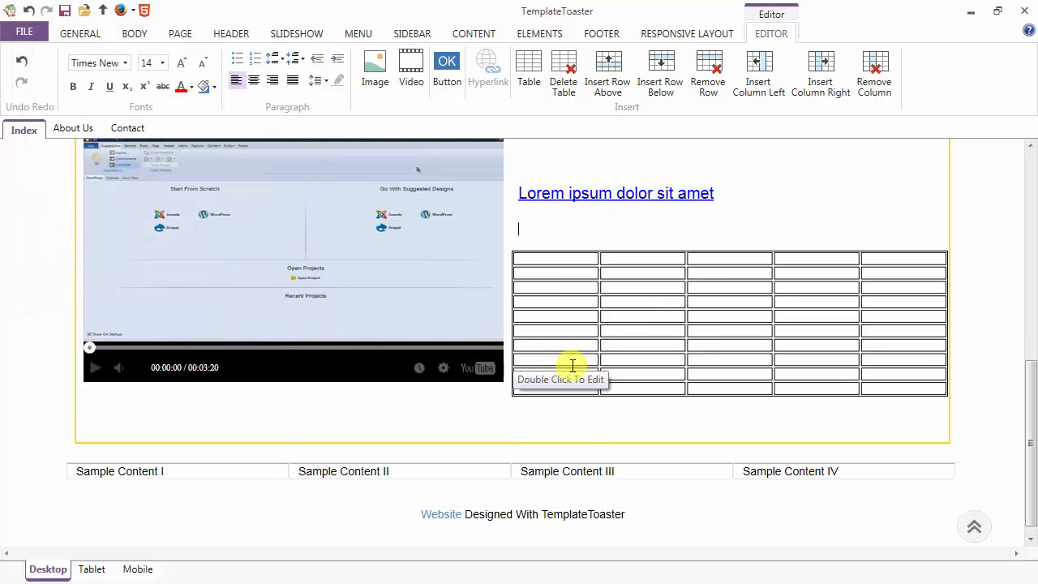
# - Enter "first" in the first column's top cell and "last" in its bottom cell
pyautogui.click(551, 259)
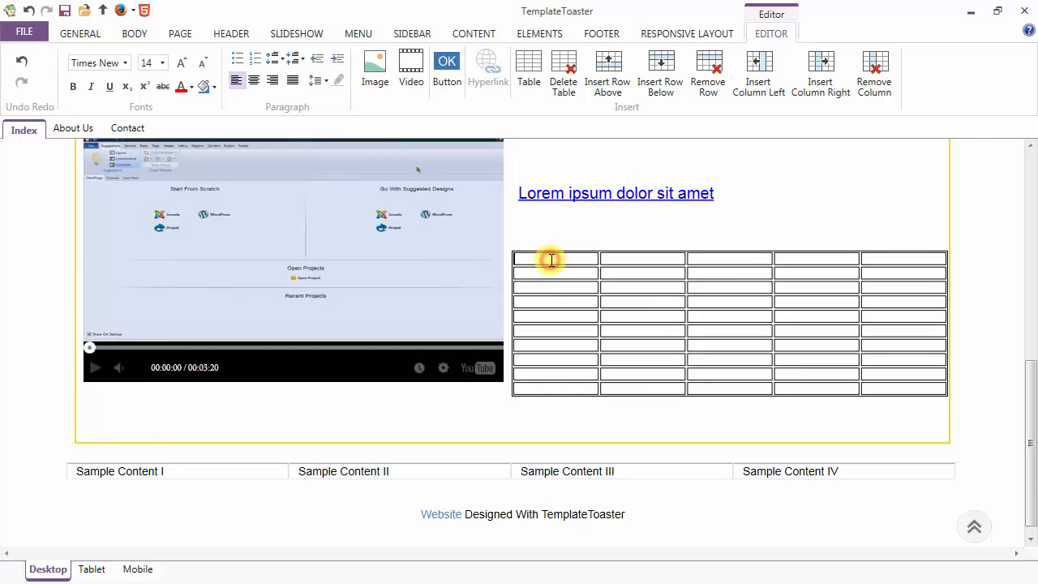
pyautogui.write('first')
pyautogui.click(539, 389)
pyautogui.write('last')
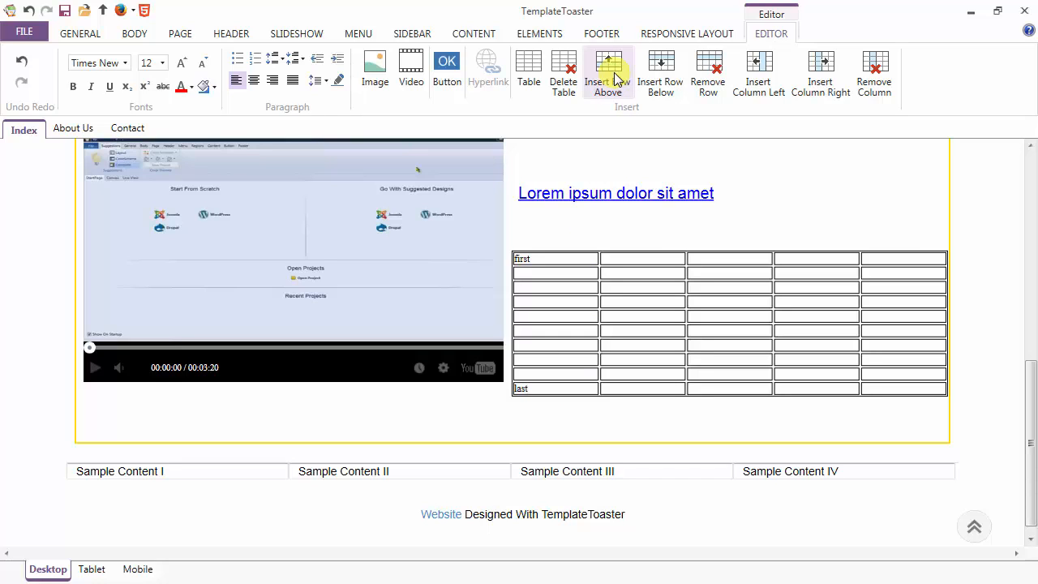
# - Insert an empty row above the "first" row and another below the "last" row of the table
pyautogui.click(539, 257)
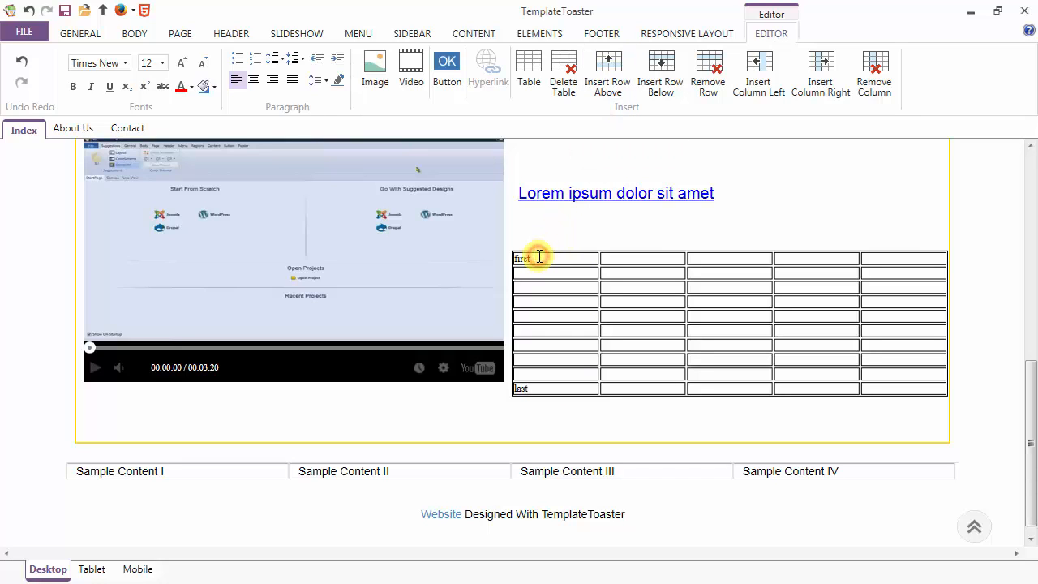
pyautogui.click(608, 75)
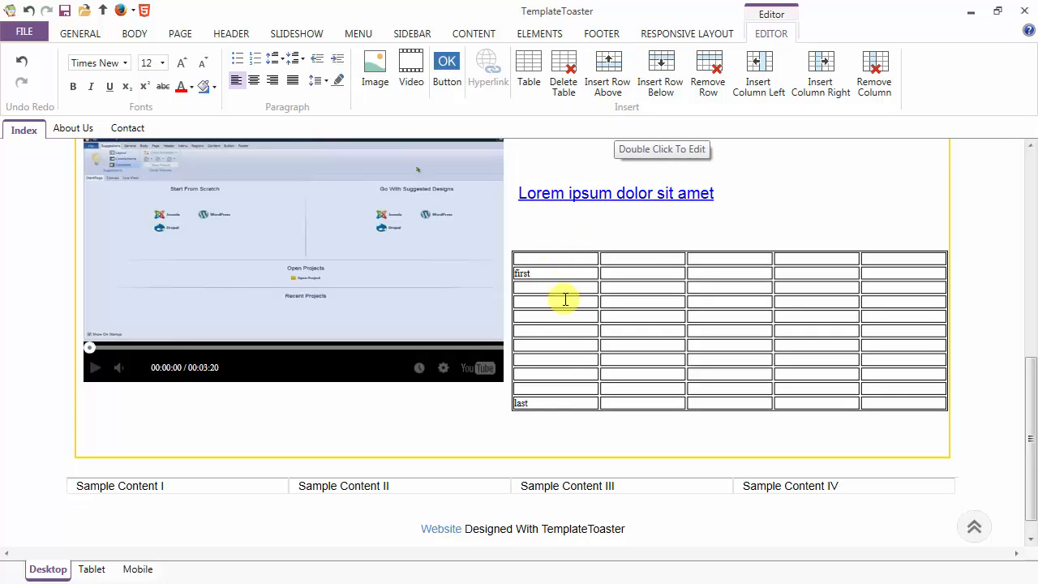
pyautogui.click(535, 405)
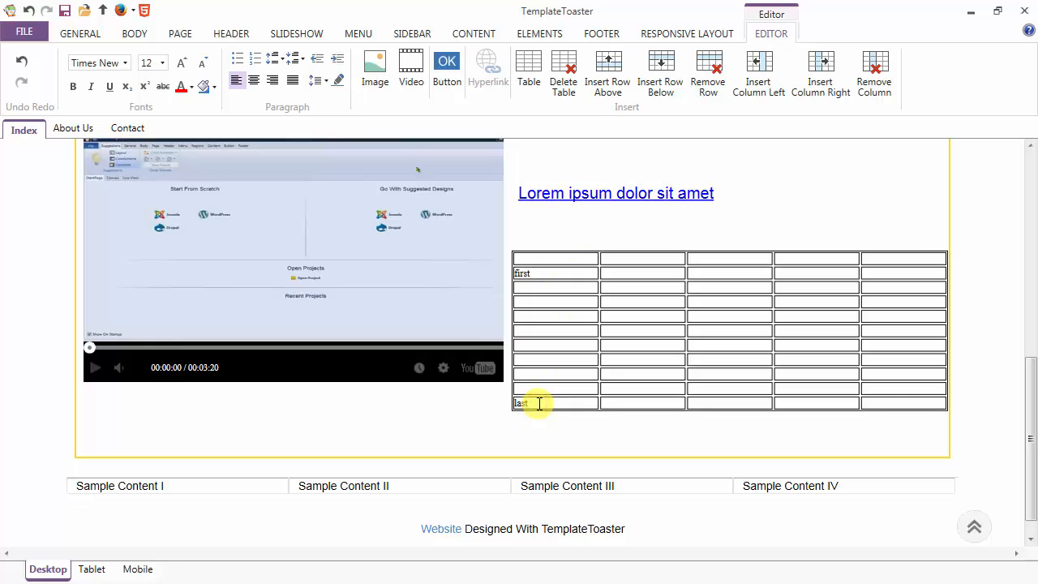
pyautogui.click(664, 68)
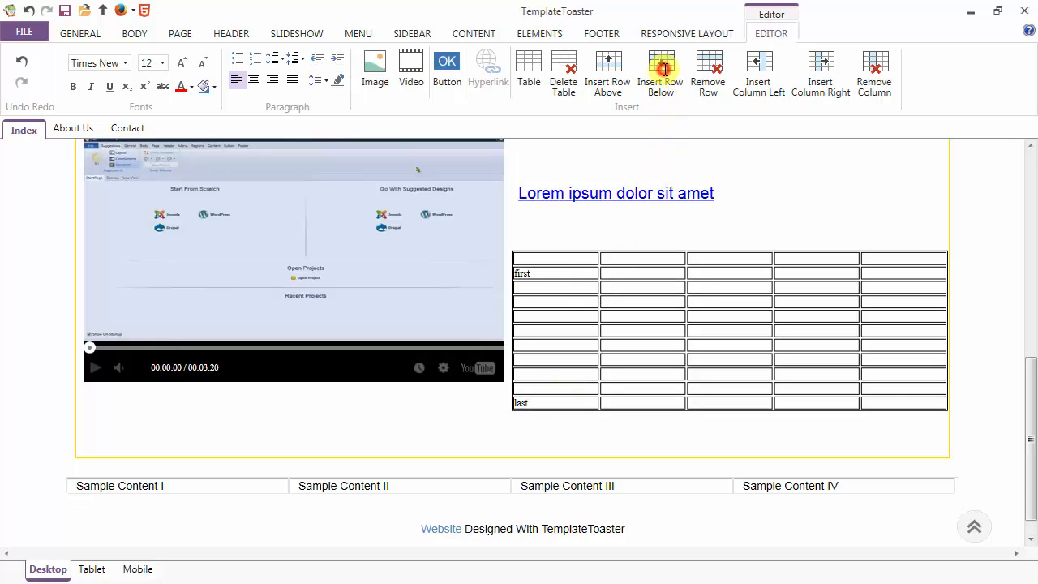
pyautogui.click(581, 421)
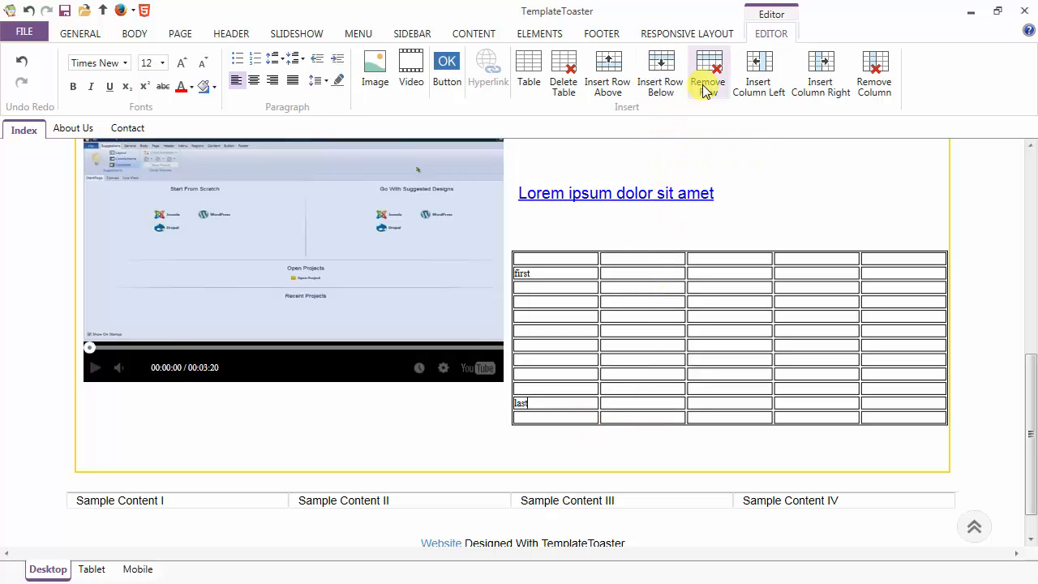
# - Remove the empty row above "first" and the empty row below "last" from the table
pyautogui.click(539, 259)
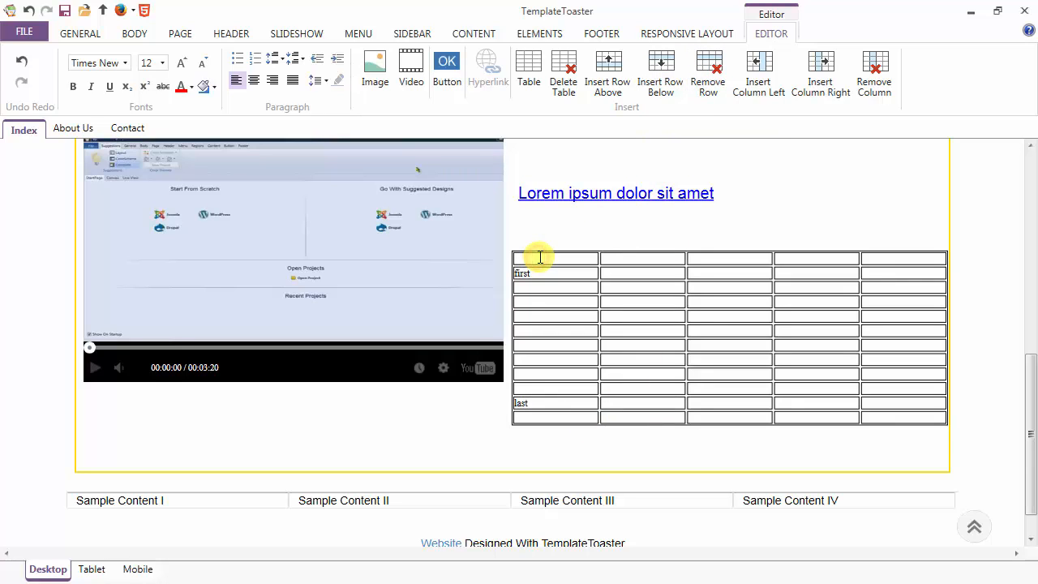
pyautogui.click(709, 79)
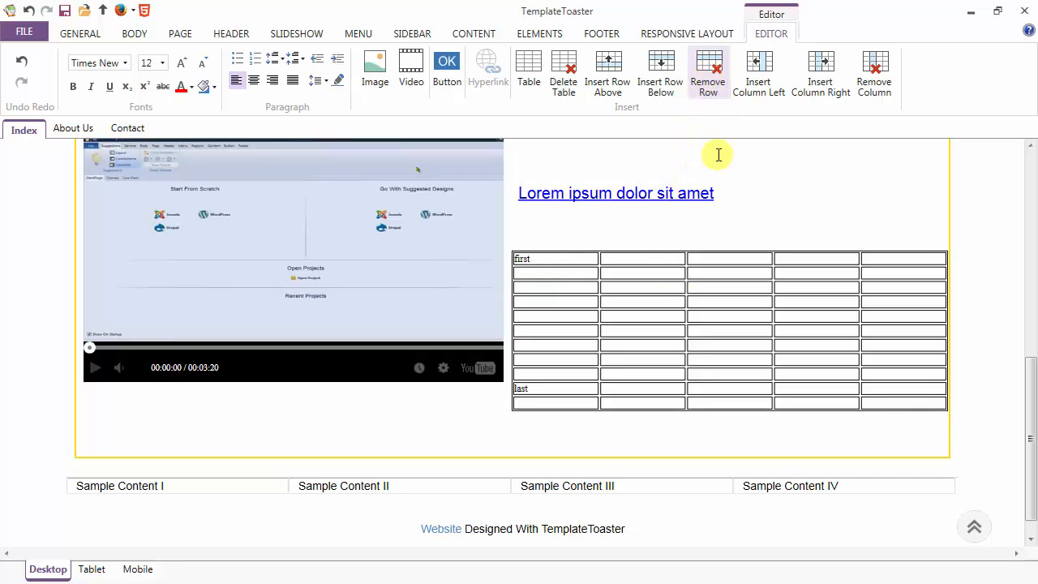
pyautogui.click(553, 403)
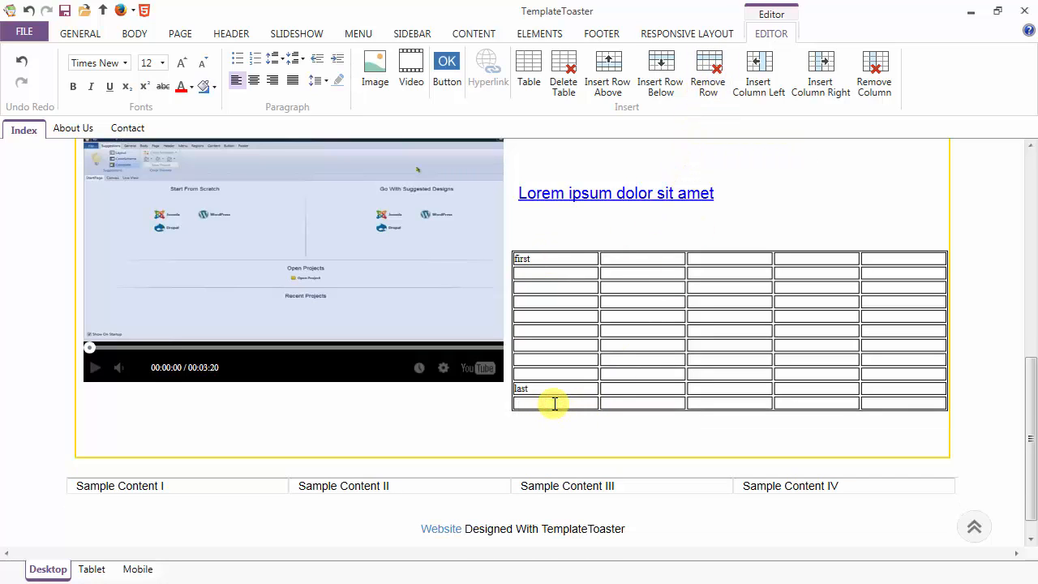
pyautogui.click(715, 76)
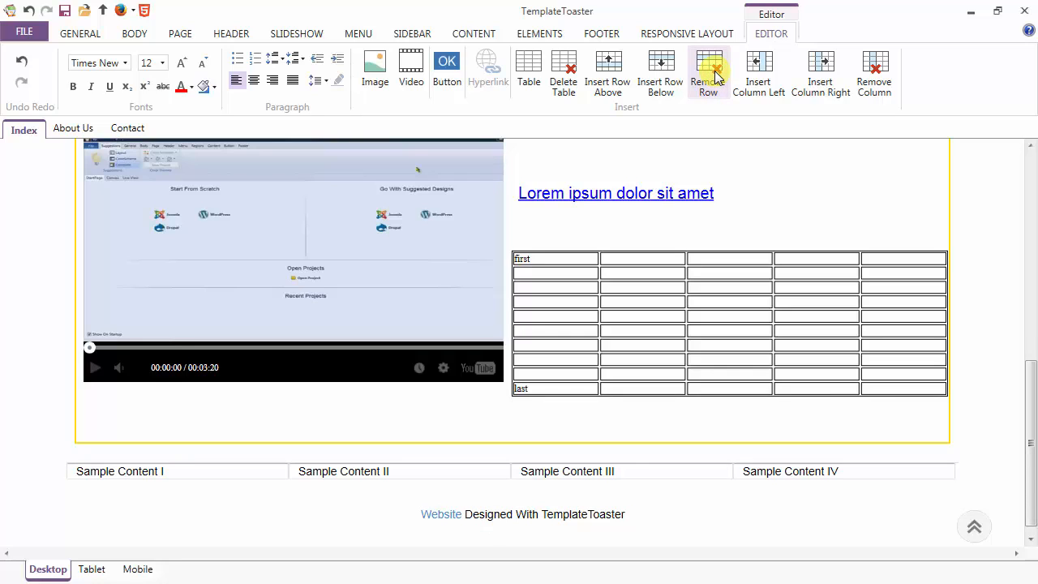
# - Insert a column to the left of the "first" cell and enter "last column" in the final column's top cell
pyautogui.click(554, 260)
pyautogui.click(758, 86)
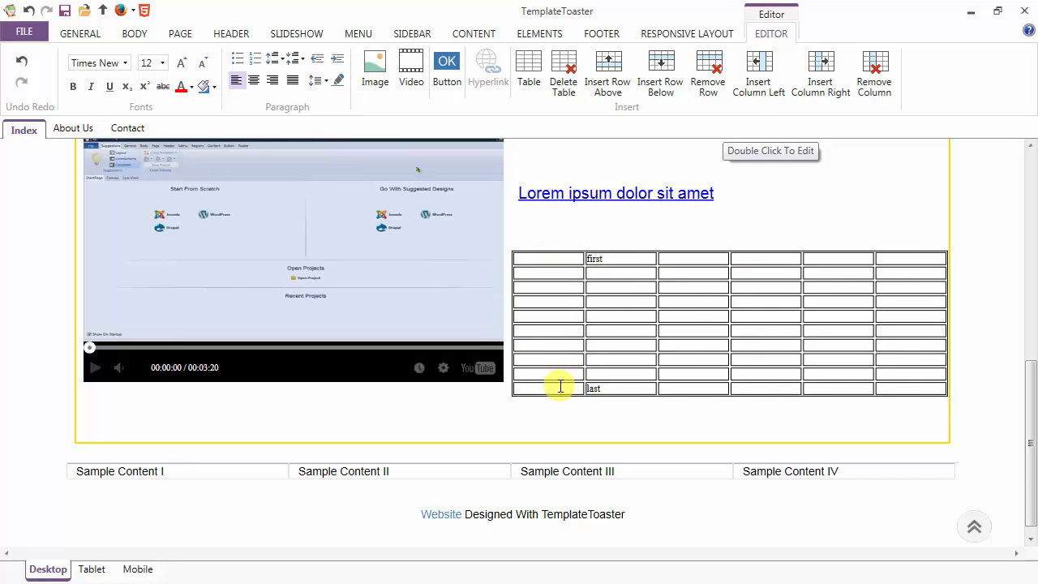
pyautogui.click(878, 258)
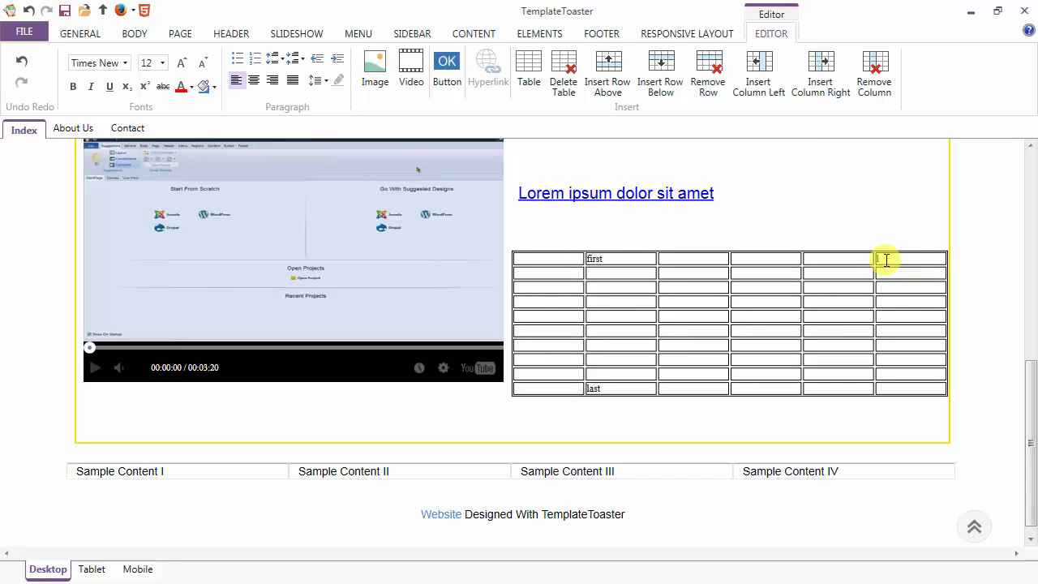
pyautogui.write('last column')
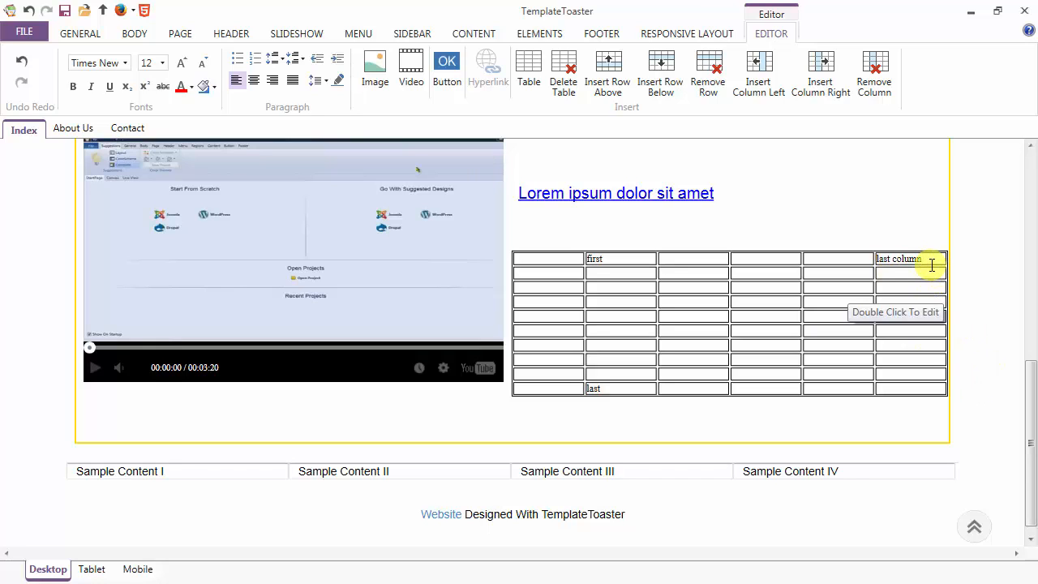
# - Insert an empty column to the right of the "last column" cell and remove it again
pyautogui.click(819, 77)
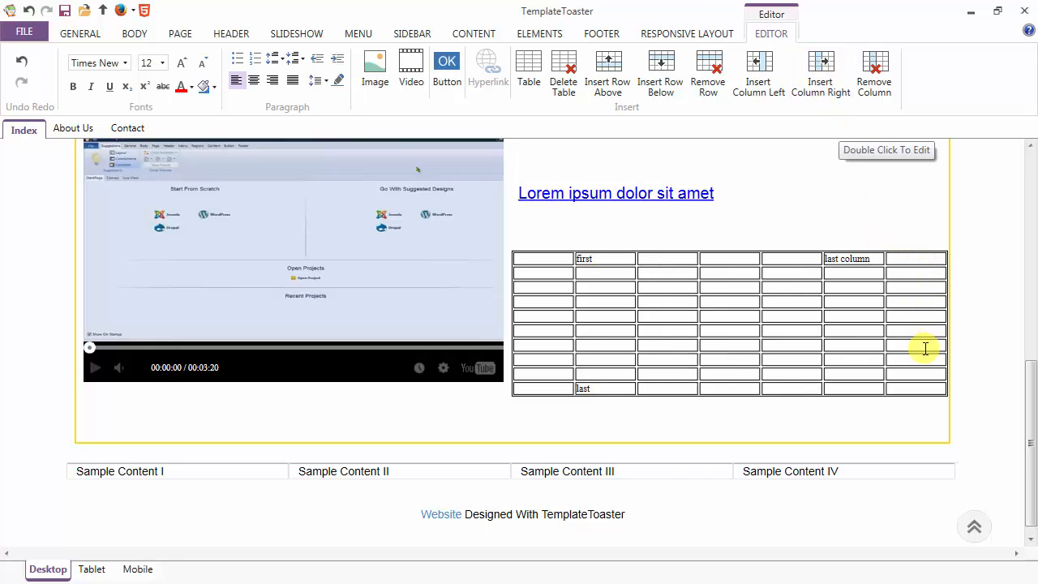
pyautogui.click(899, 257)
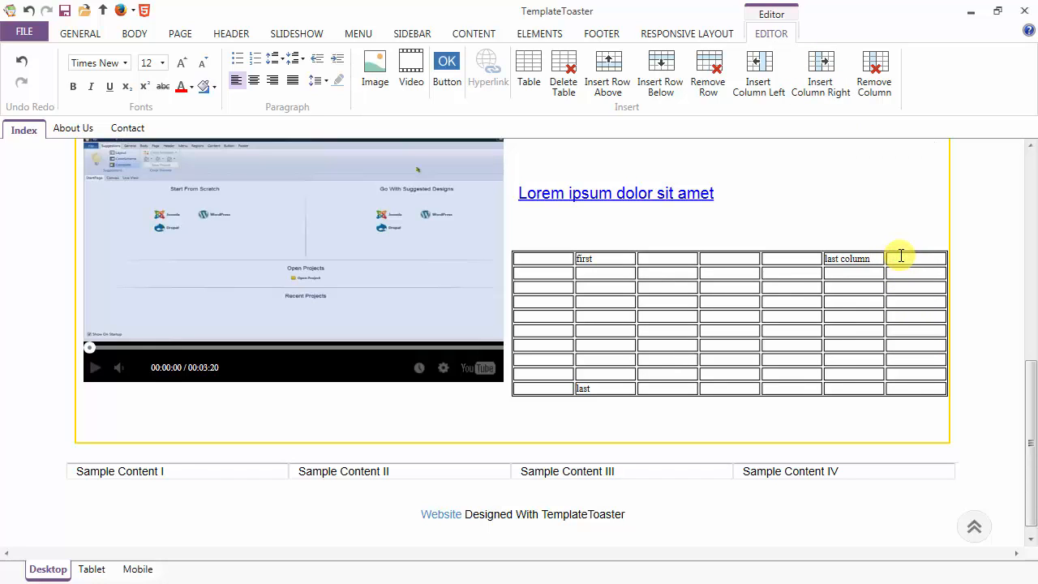
pyautogui.click(873, 78)
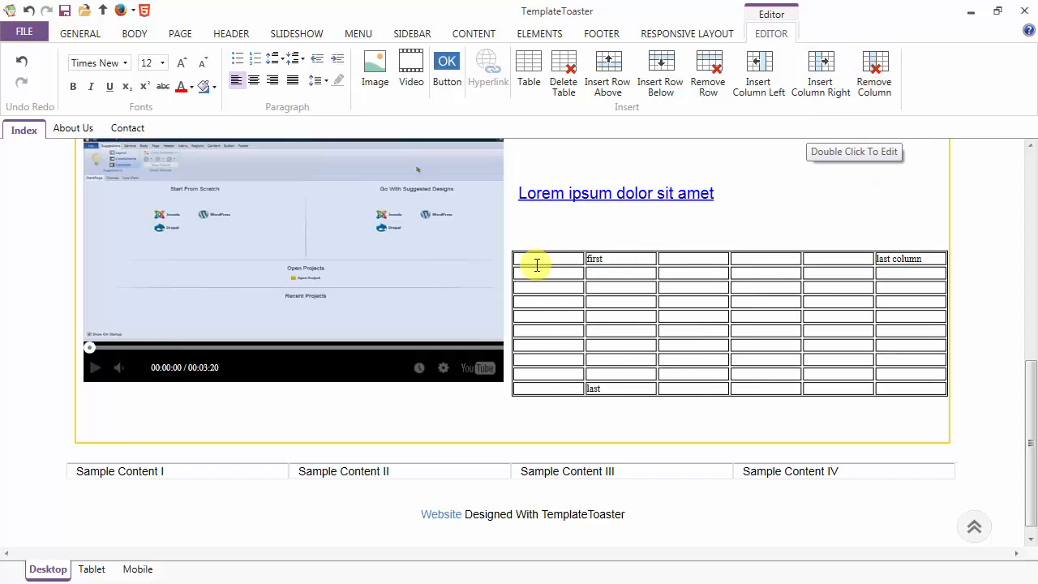
# - Remove the empty column to the left of the "first" cell from the table
pyautogui.click(535, 261)
pyautogui.click(871, 84)
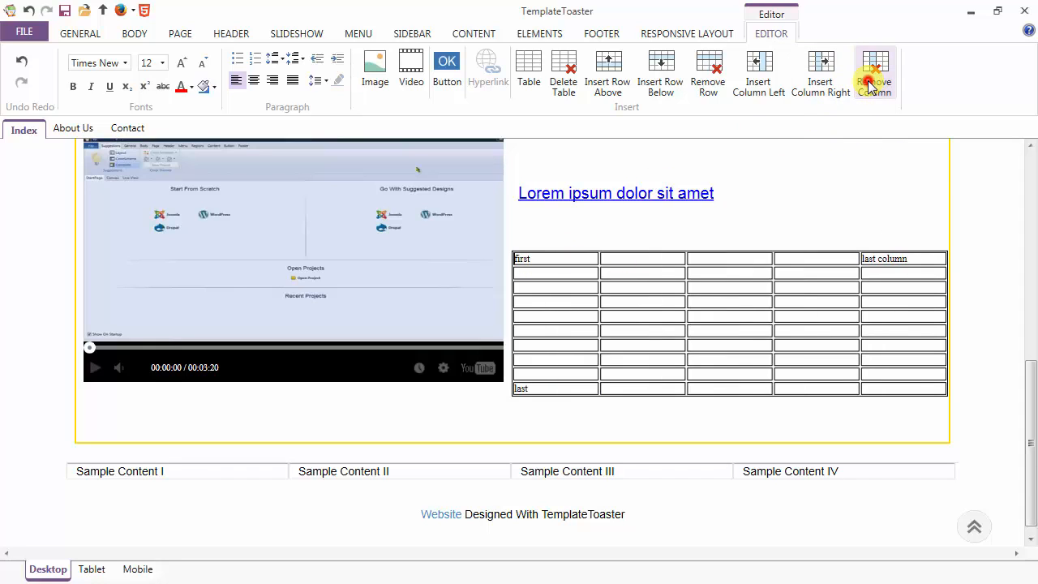